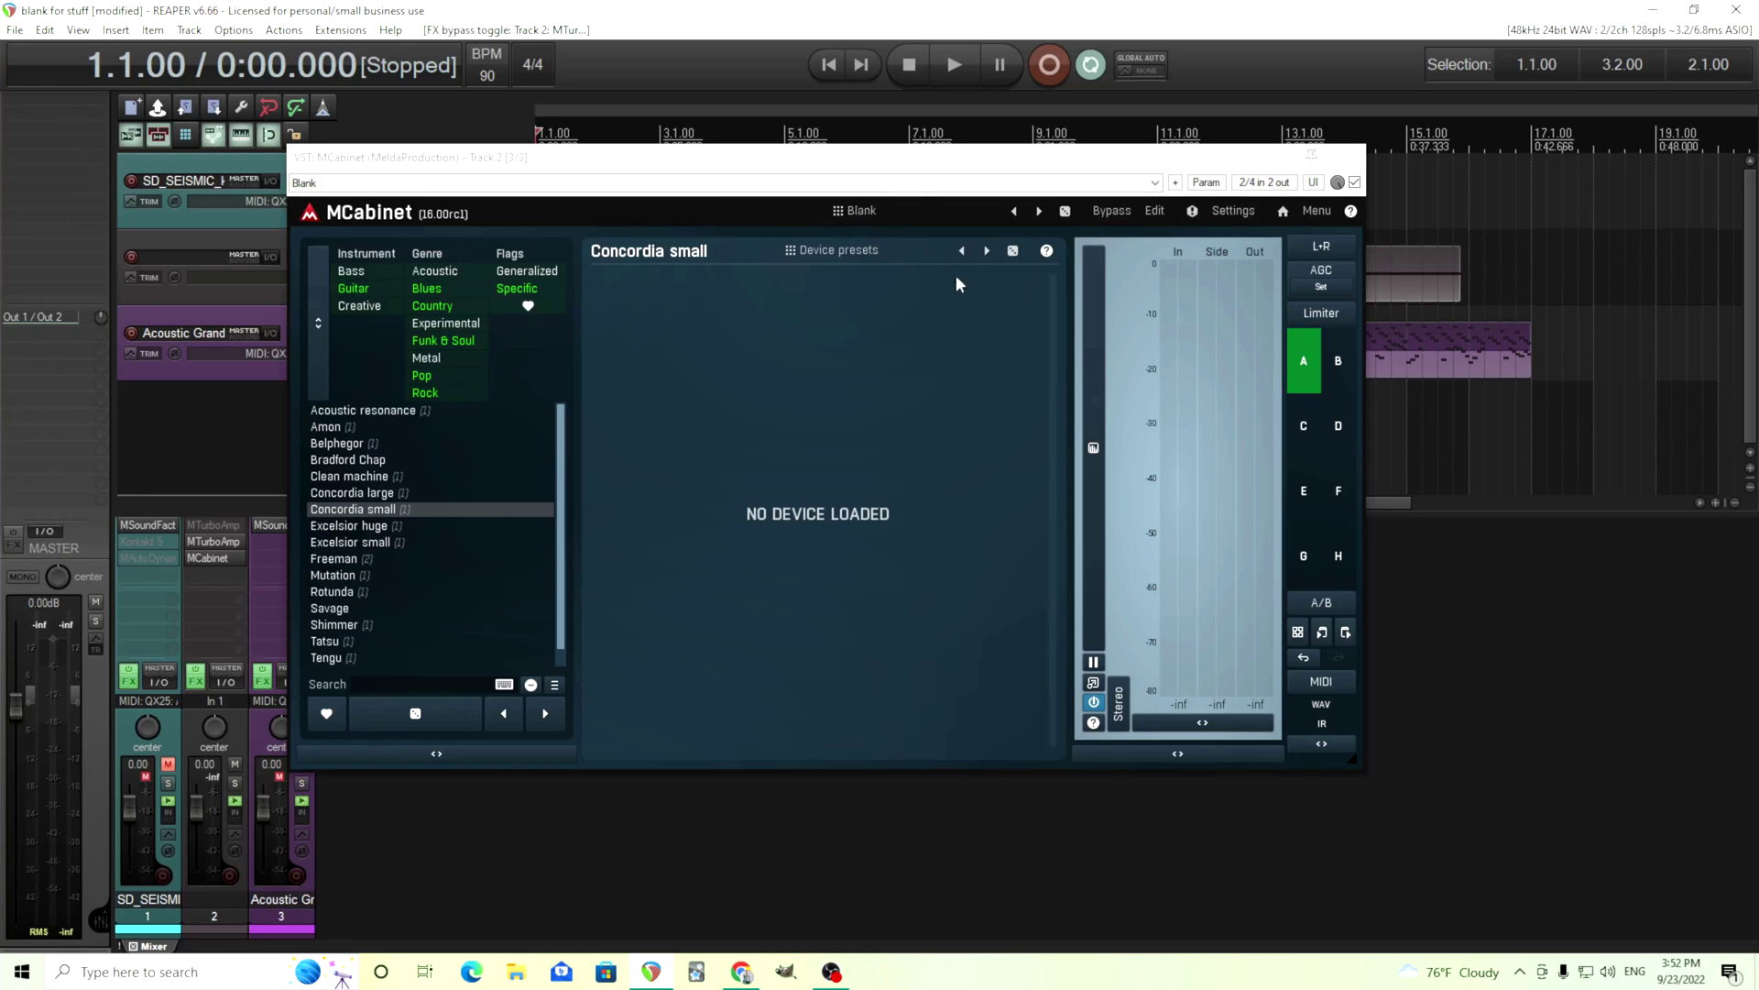
Step: Open the edit view and look over the cabinet profile's analyse and export options
click(1154, 210)
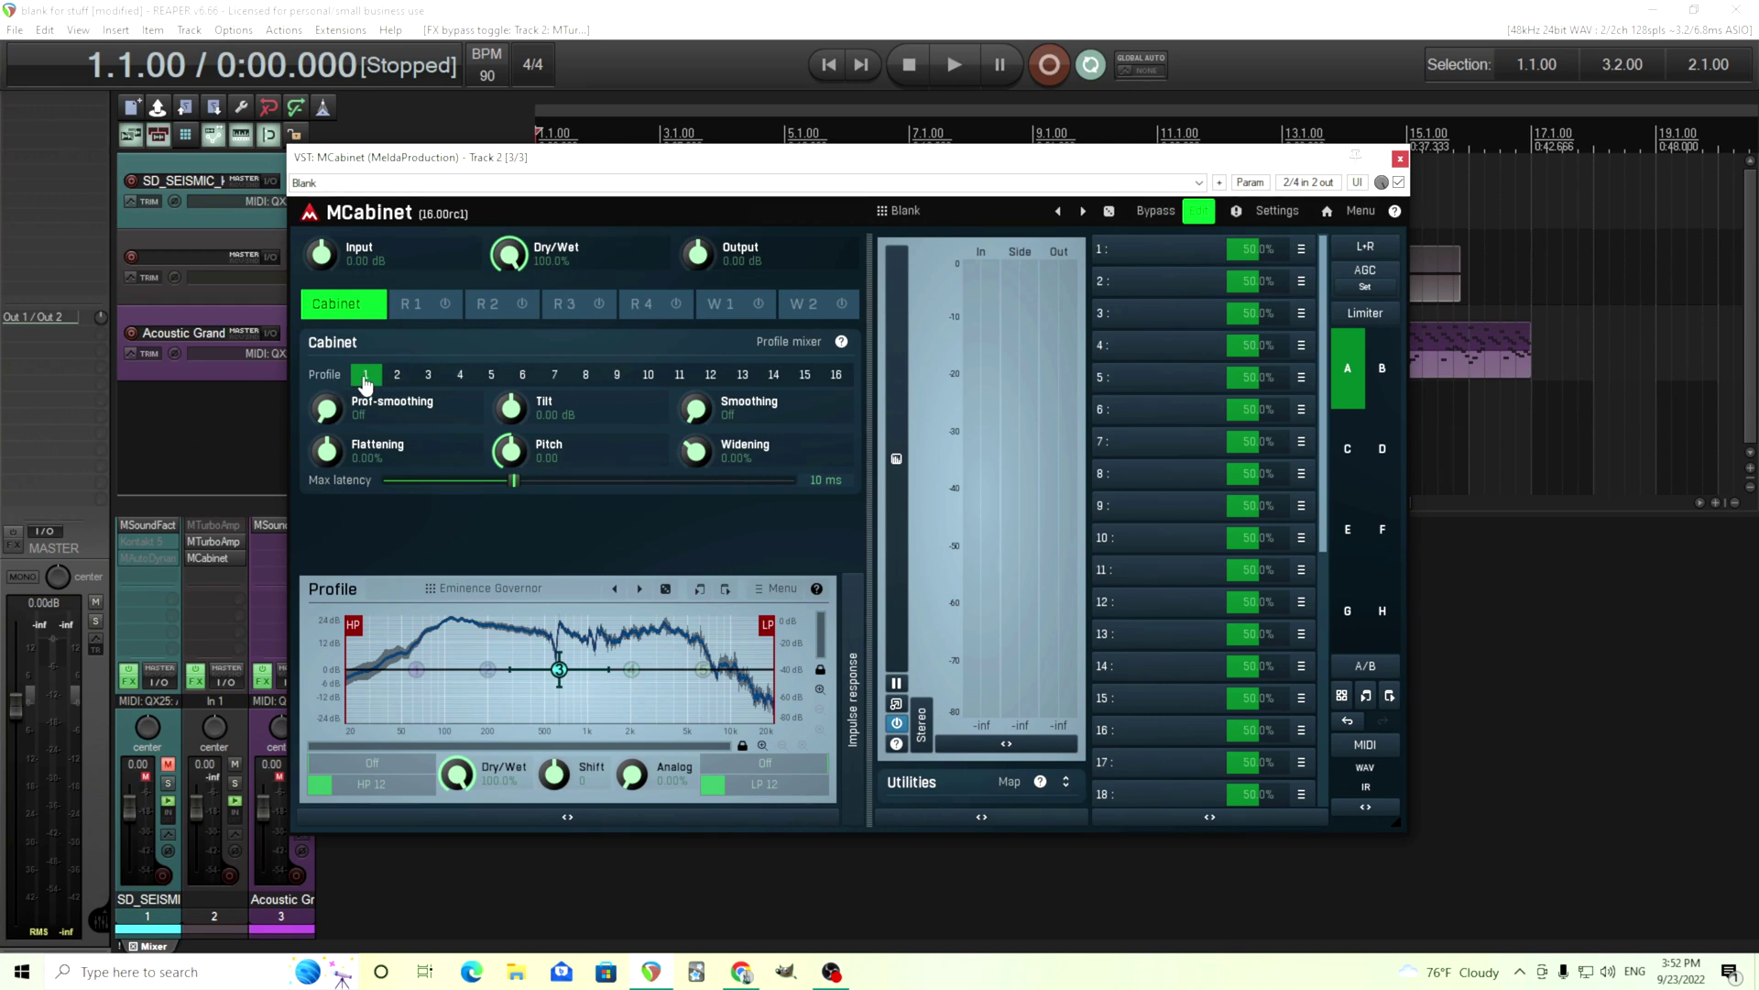
click(772, 589)
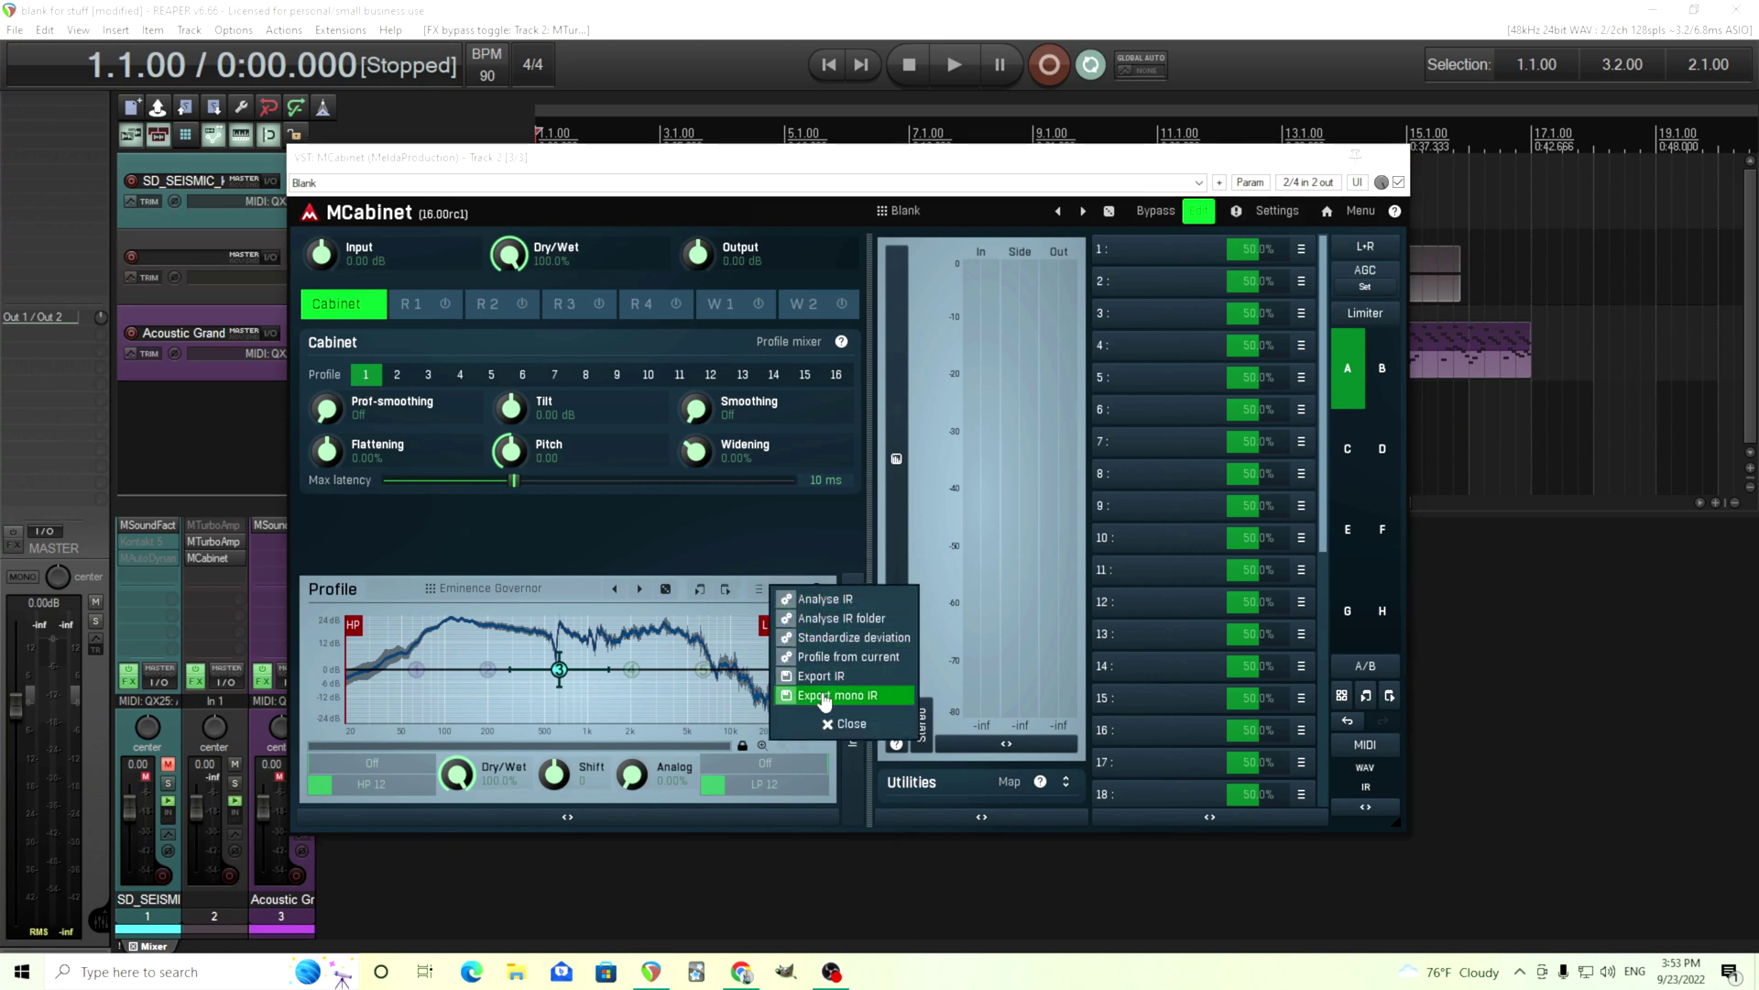
click(553, 537)
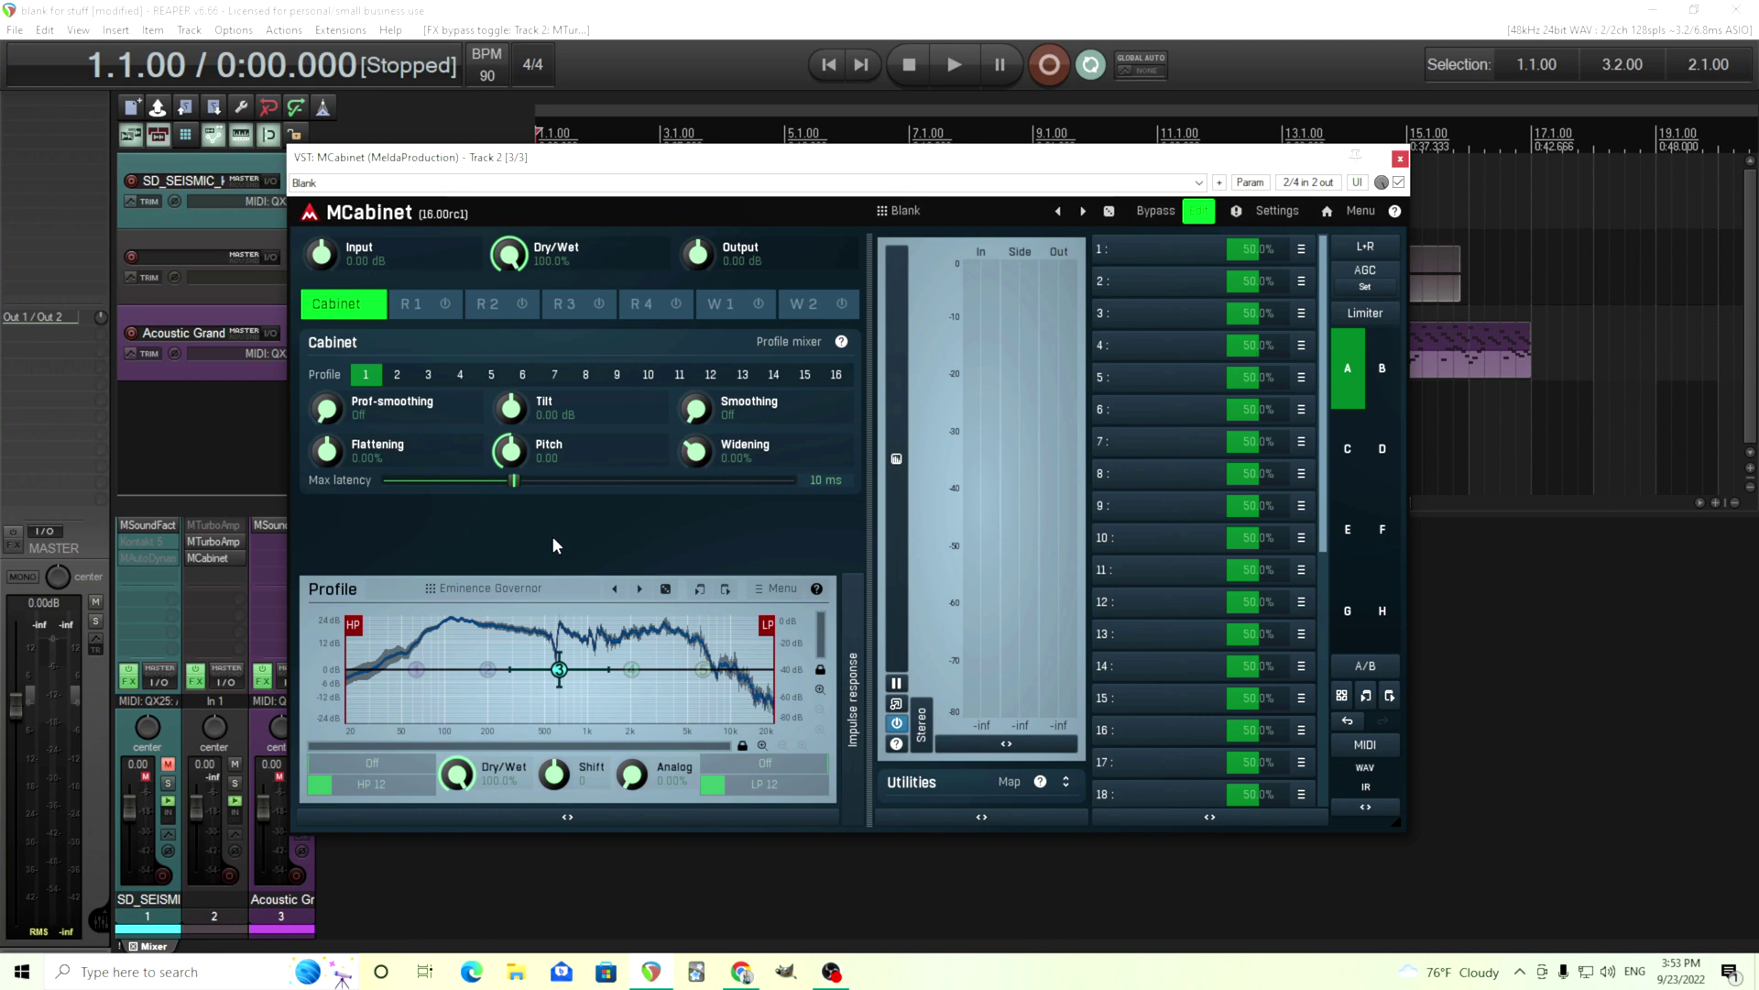
Step: Step through cabinet profiles 2 to 16 to view their response curves, and return to profile 1
click(396, 375)
click(428, 375)
click(460, 375)
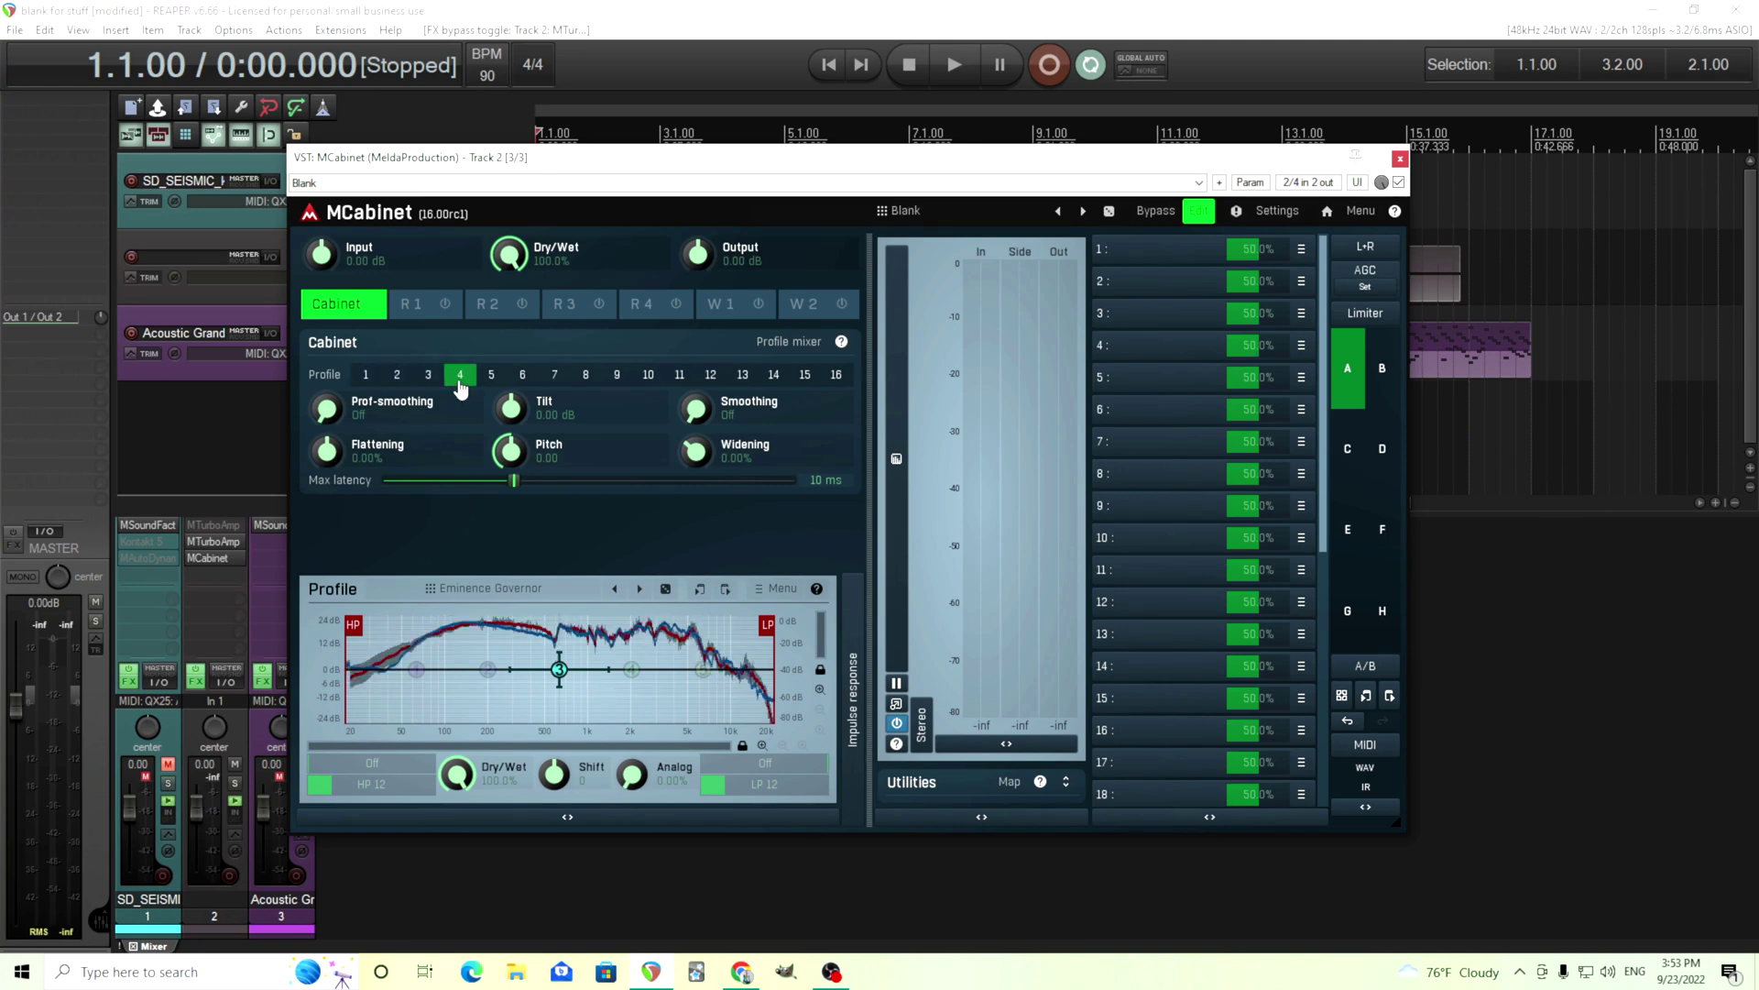
click(491, 374)
click(522, 375)
click(554, 375)
click(584, 375)
click(617, 375)
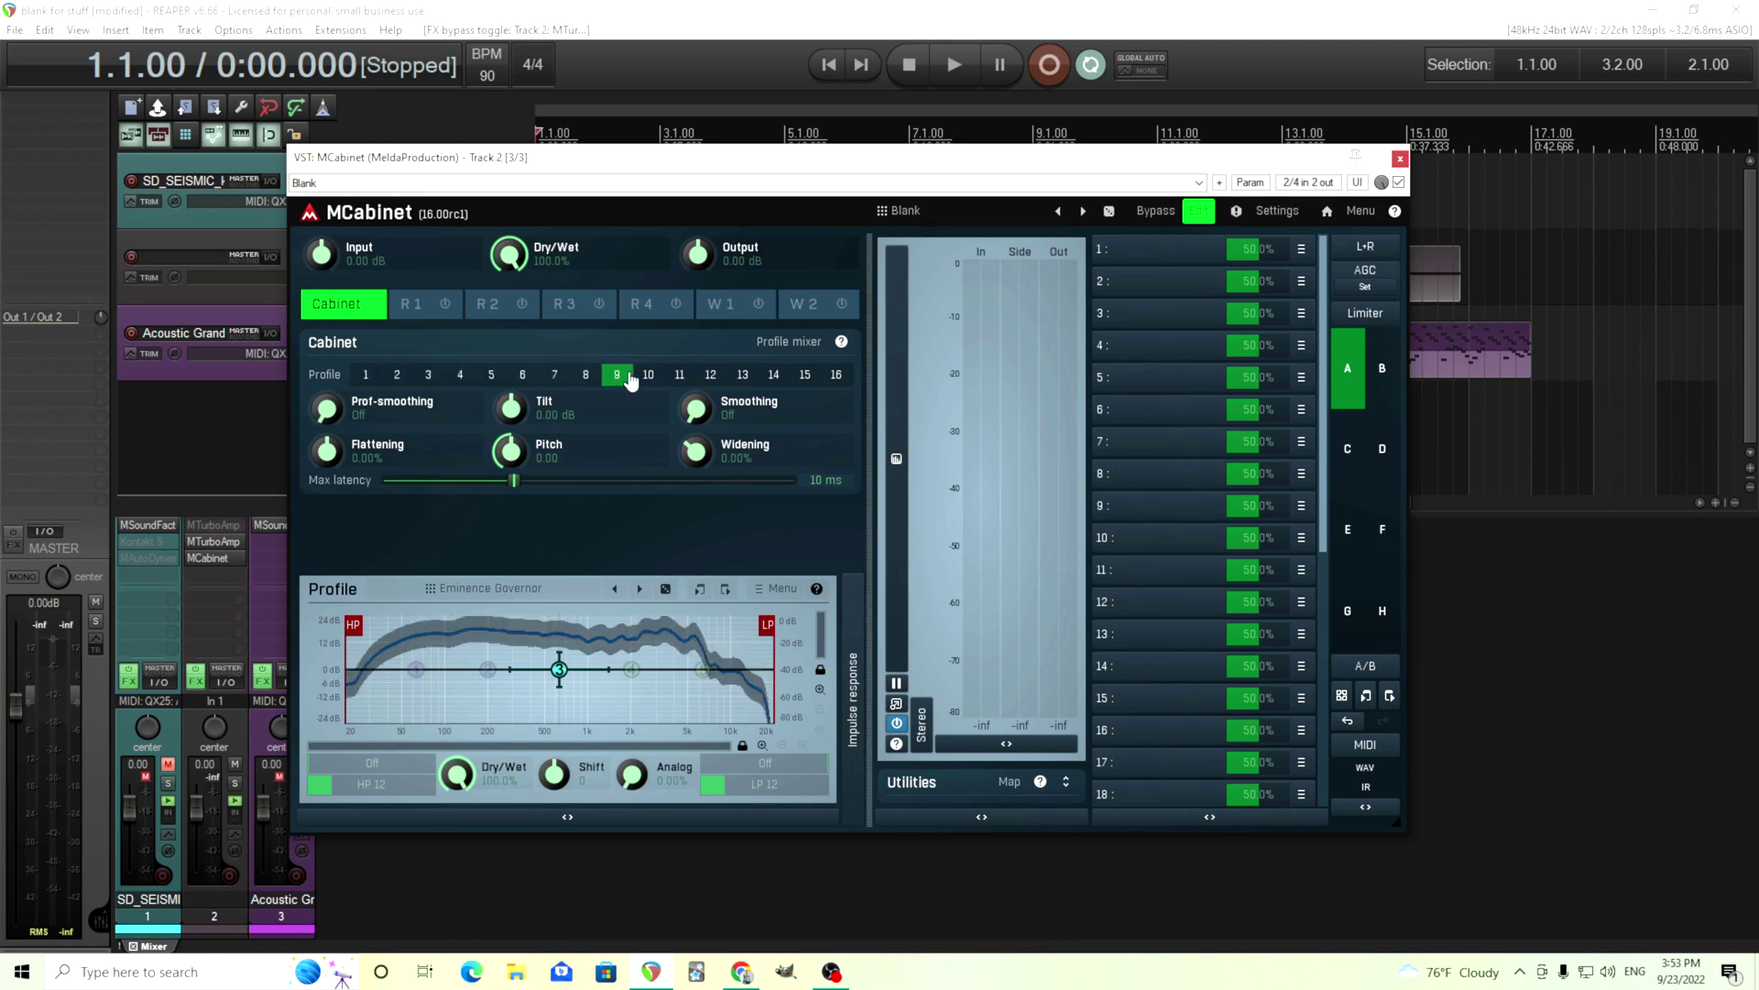
click(648, 374)
click(679, 375)
click(710, 375)
click(742, 375)
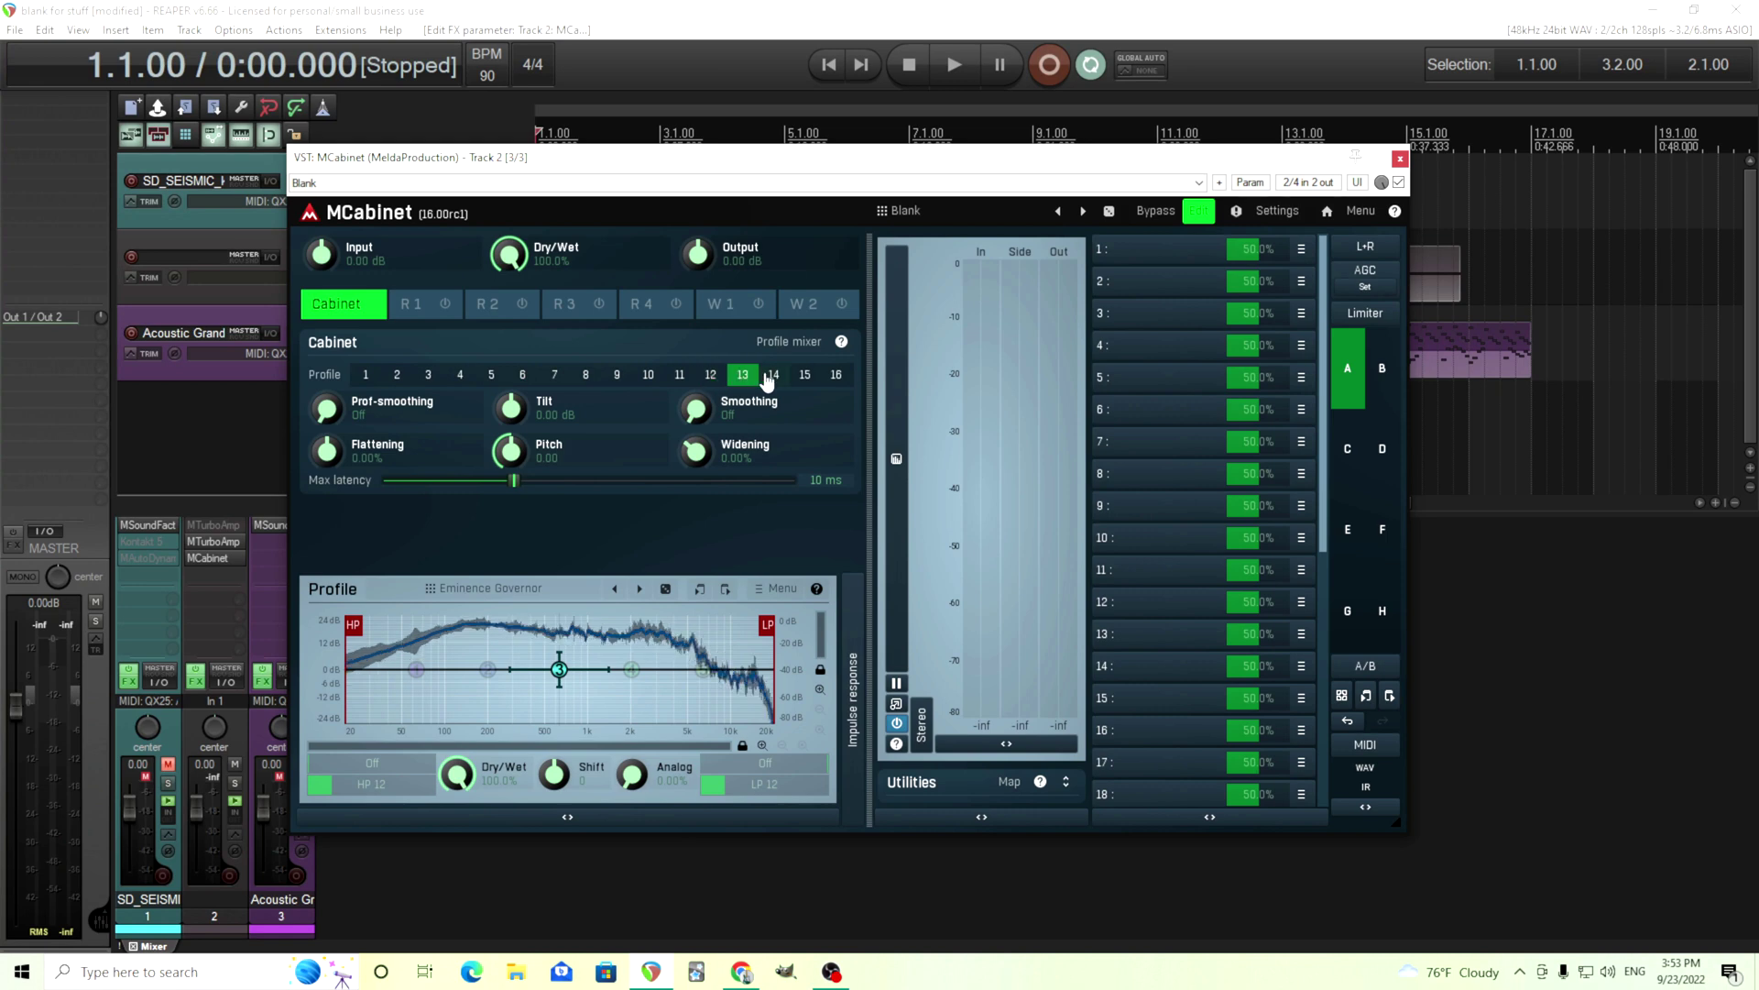
click(773, 375)
click(804, 374)
click(835, 375)
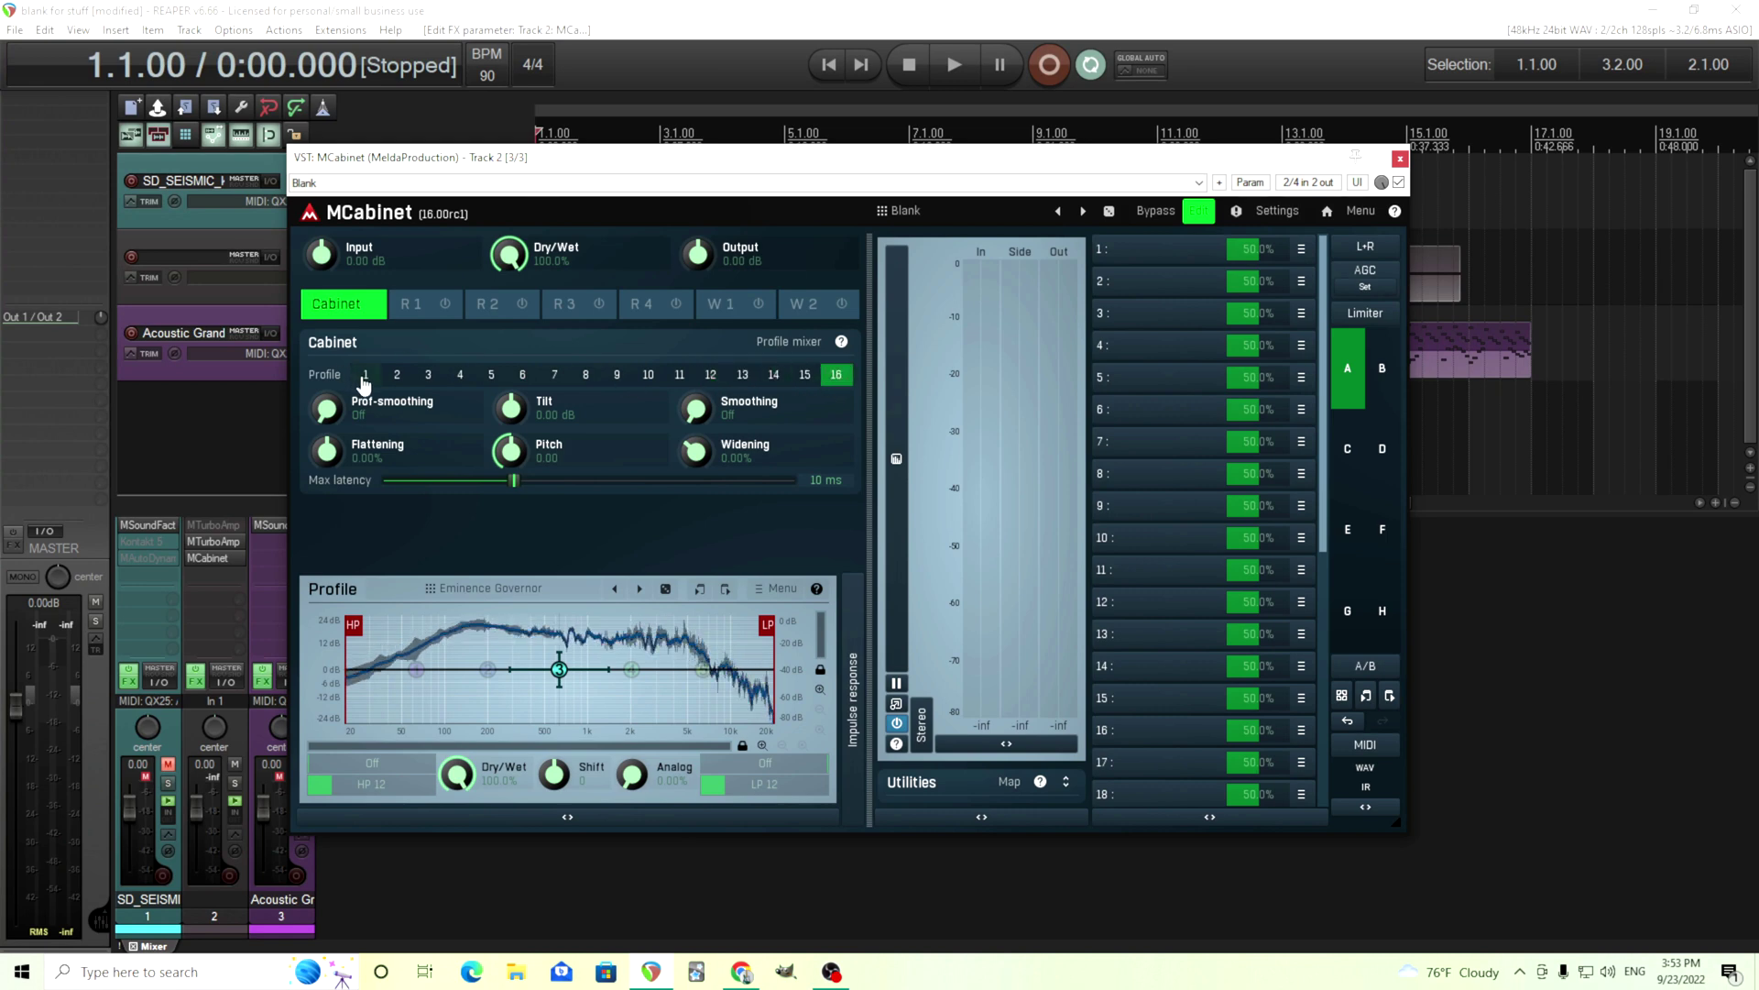
click(364, 376)
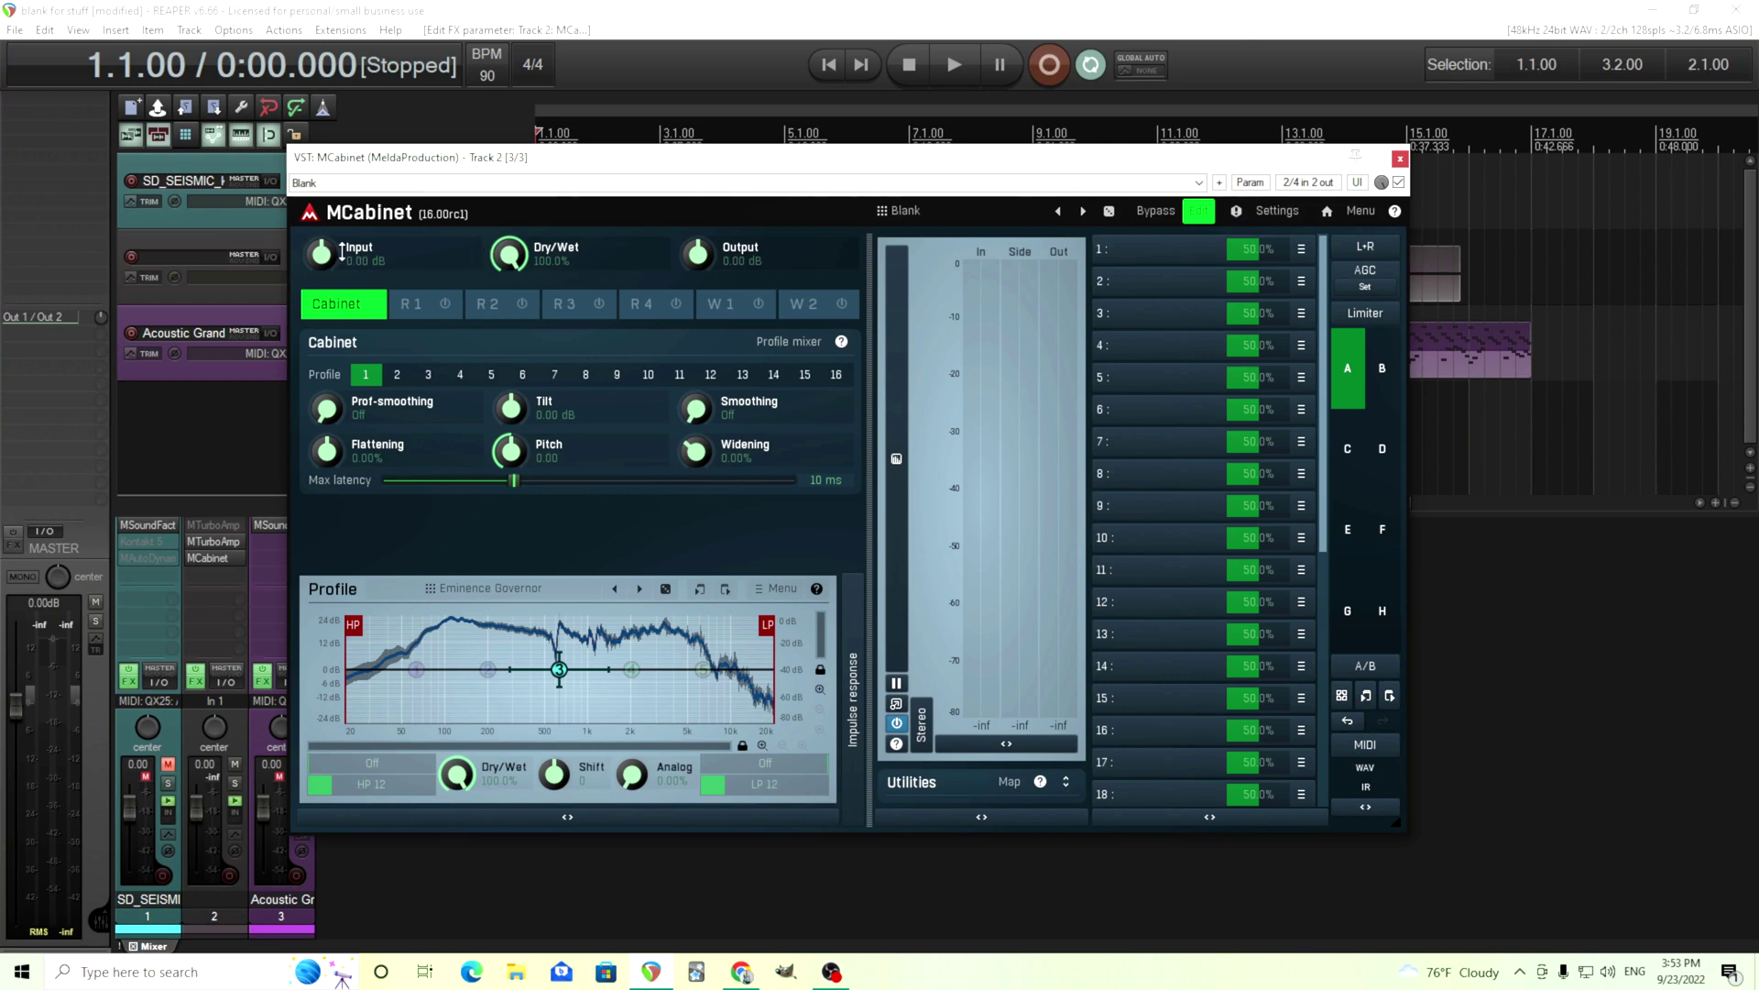
Step: Use Quick learn to assign multiparameter 1 to the Input gain and multiparameter 2 to the Output gain
click(1300, 251)
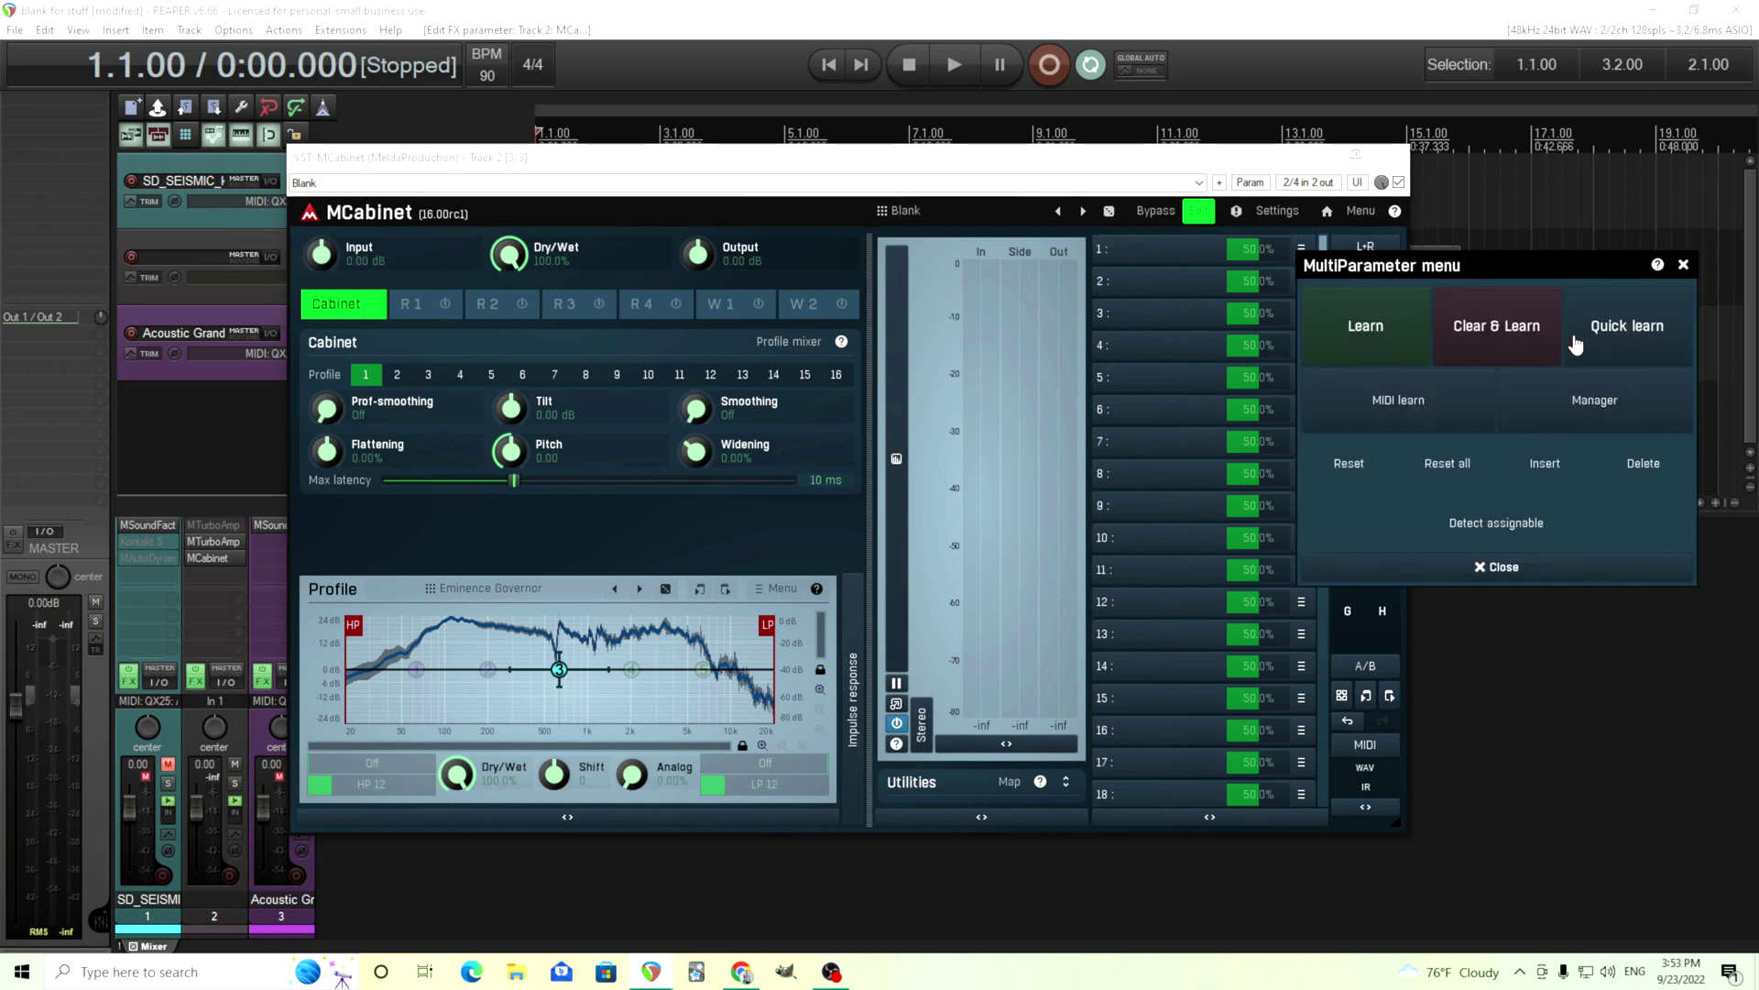
click(1602, 341)
click(325, 254)
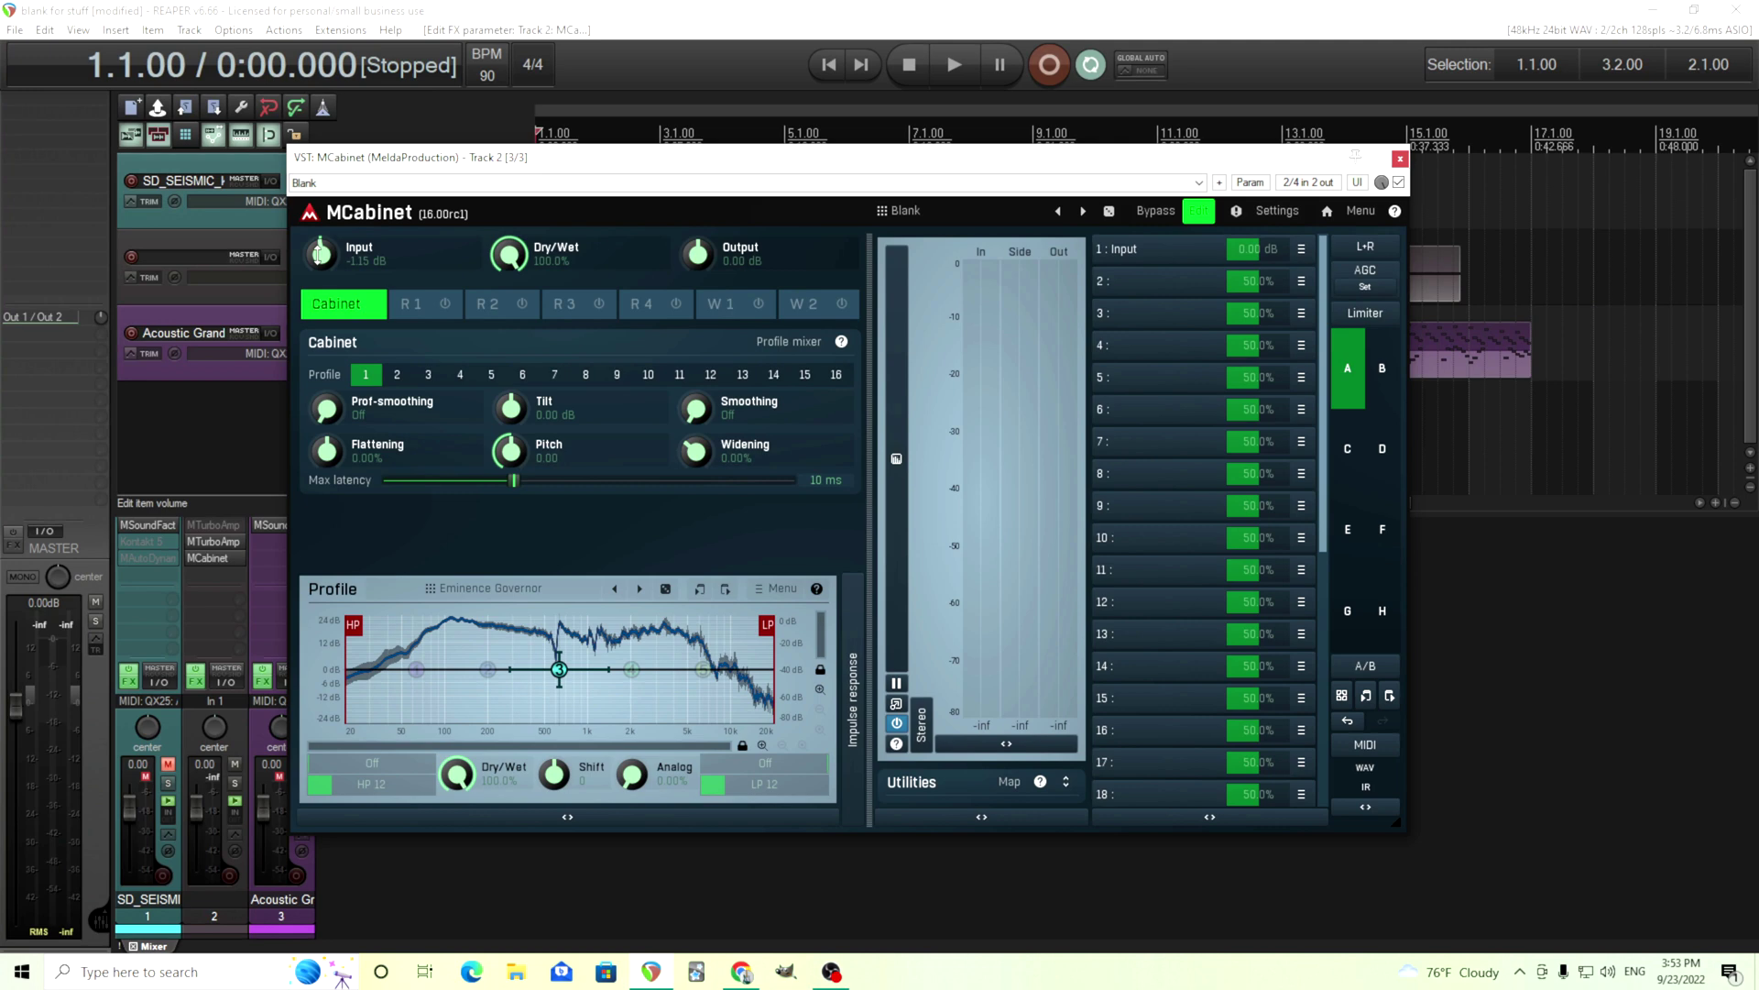
click(1300, 282)
click(1619, 349)
click(696, 254)
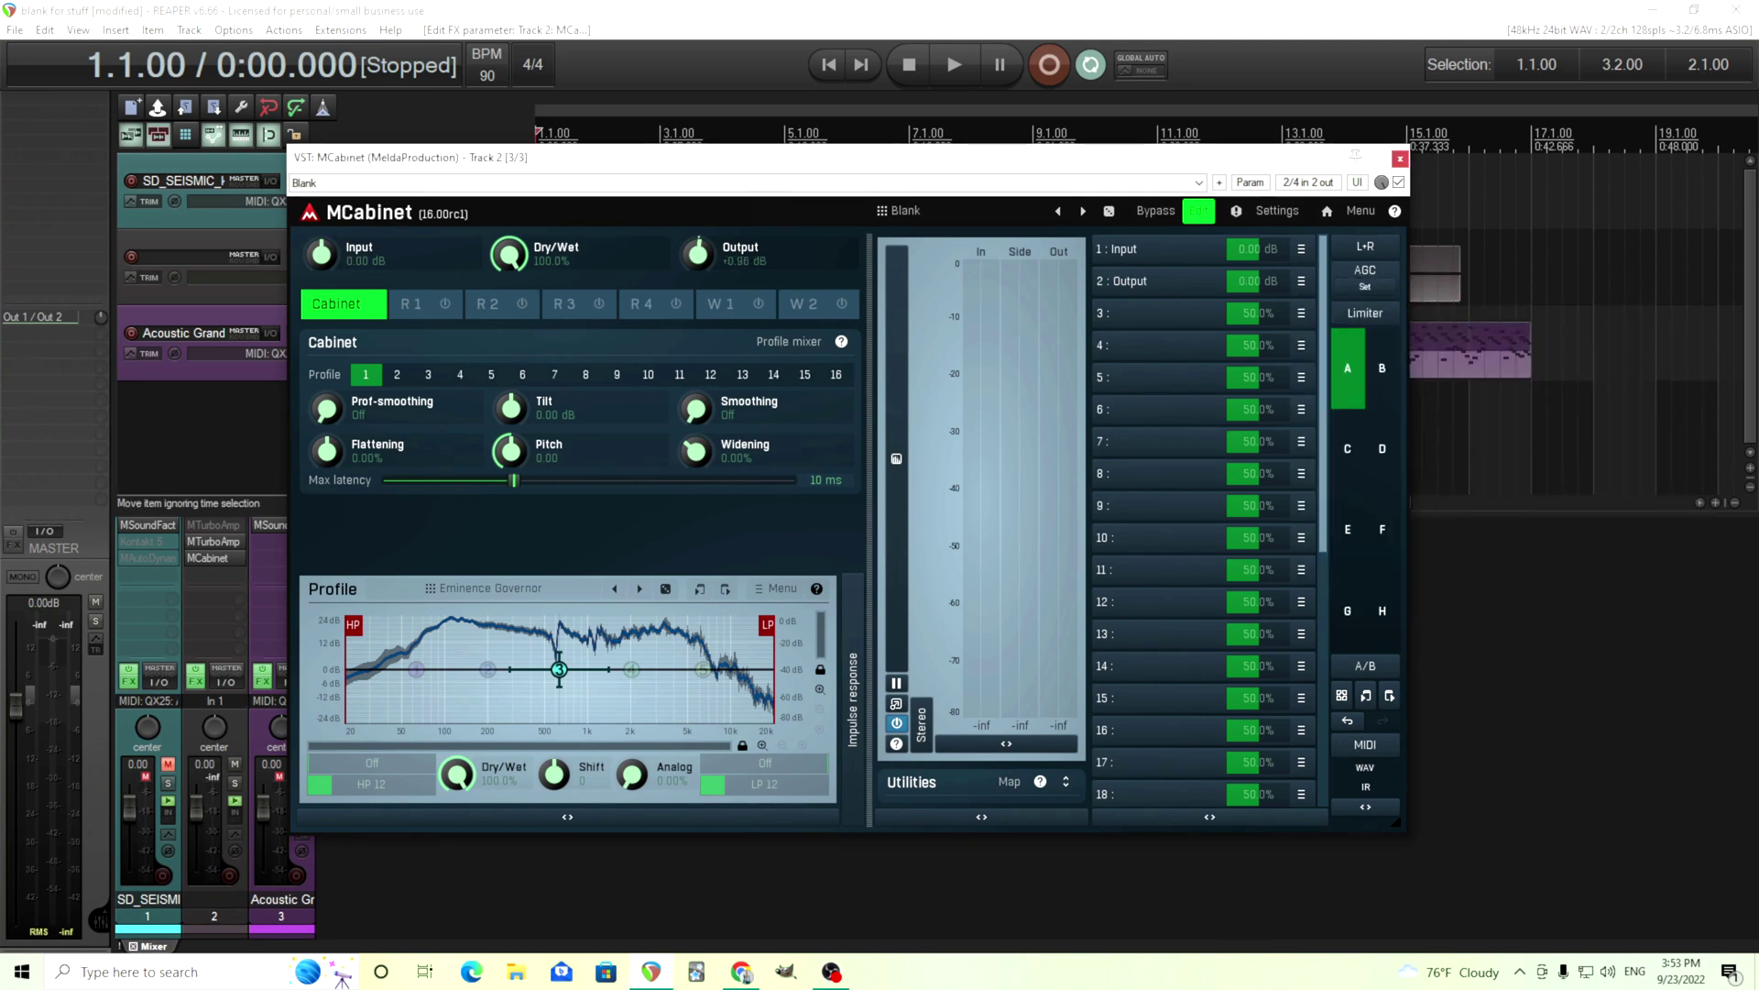
Step: Inspect the Output multiparameter's settings and compare the Concordia small device screen with the edit view
click(1178, 278)
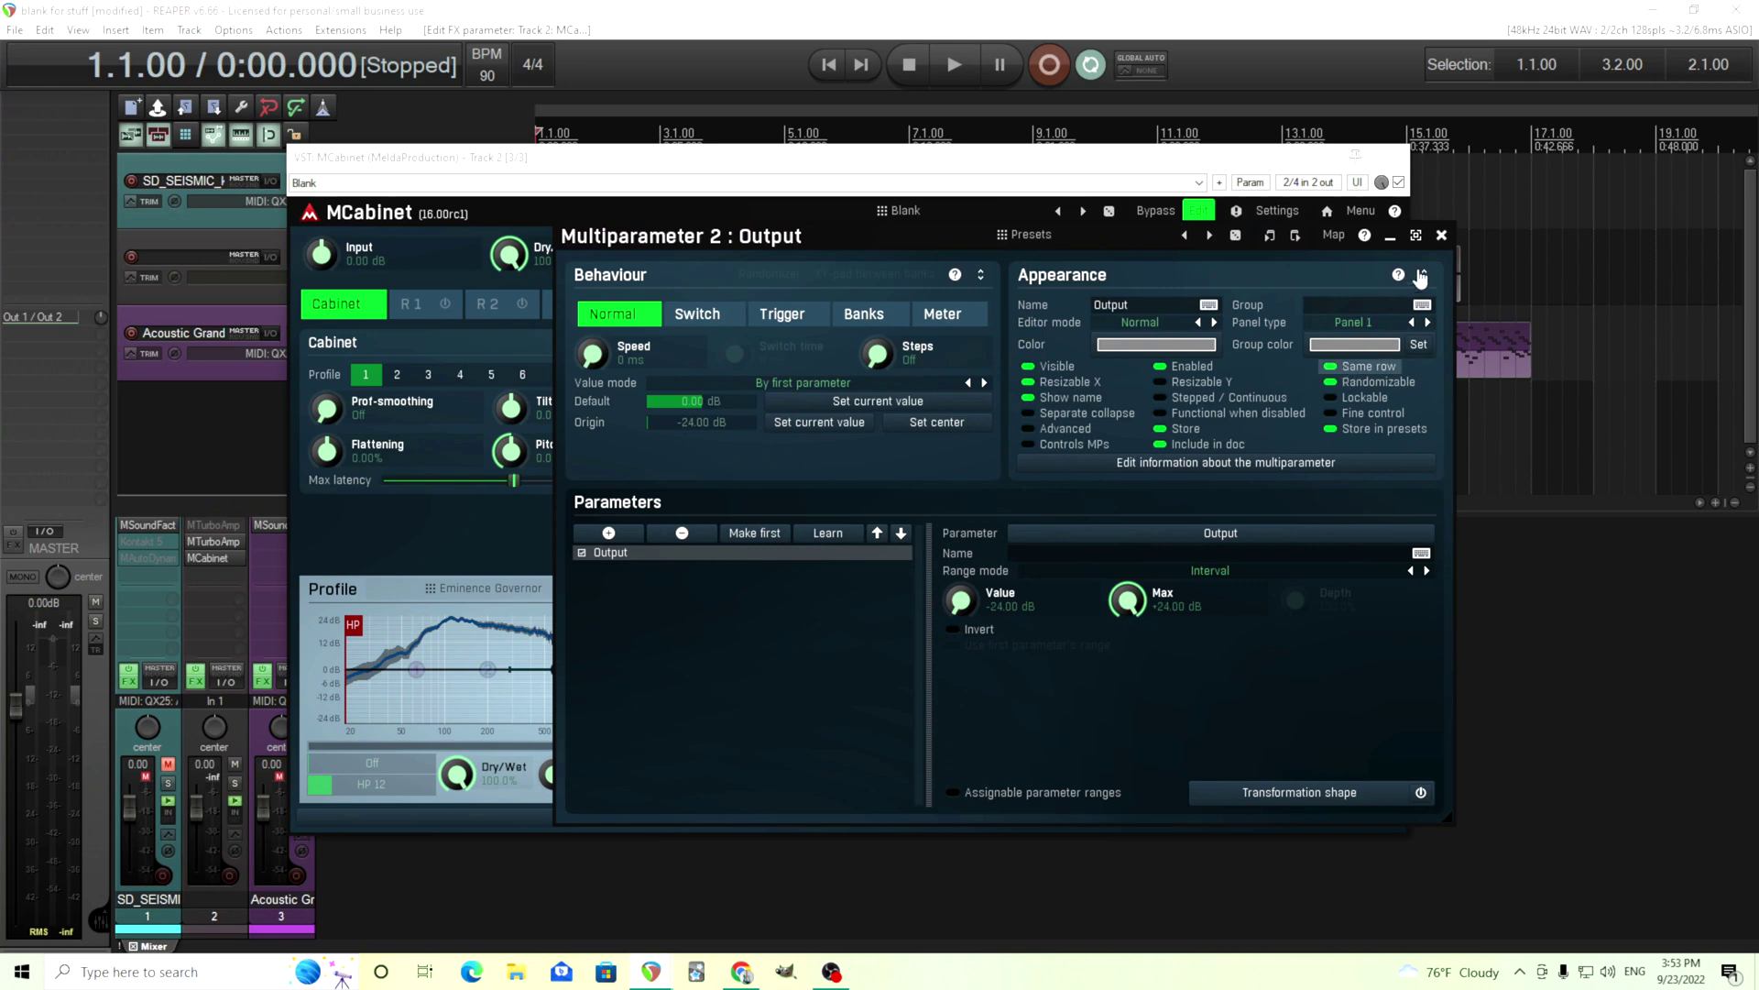
click(1441, 234)
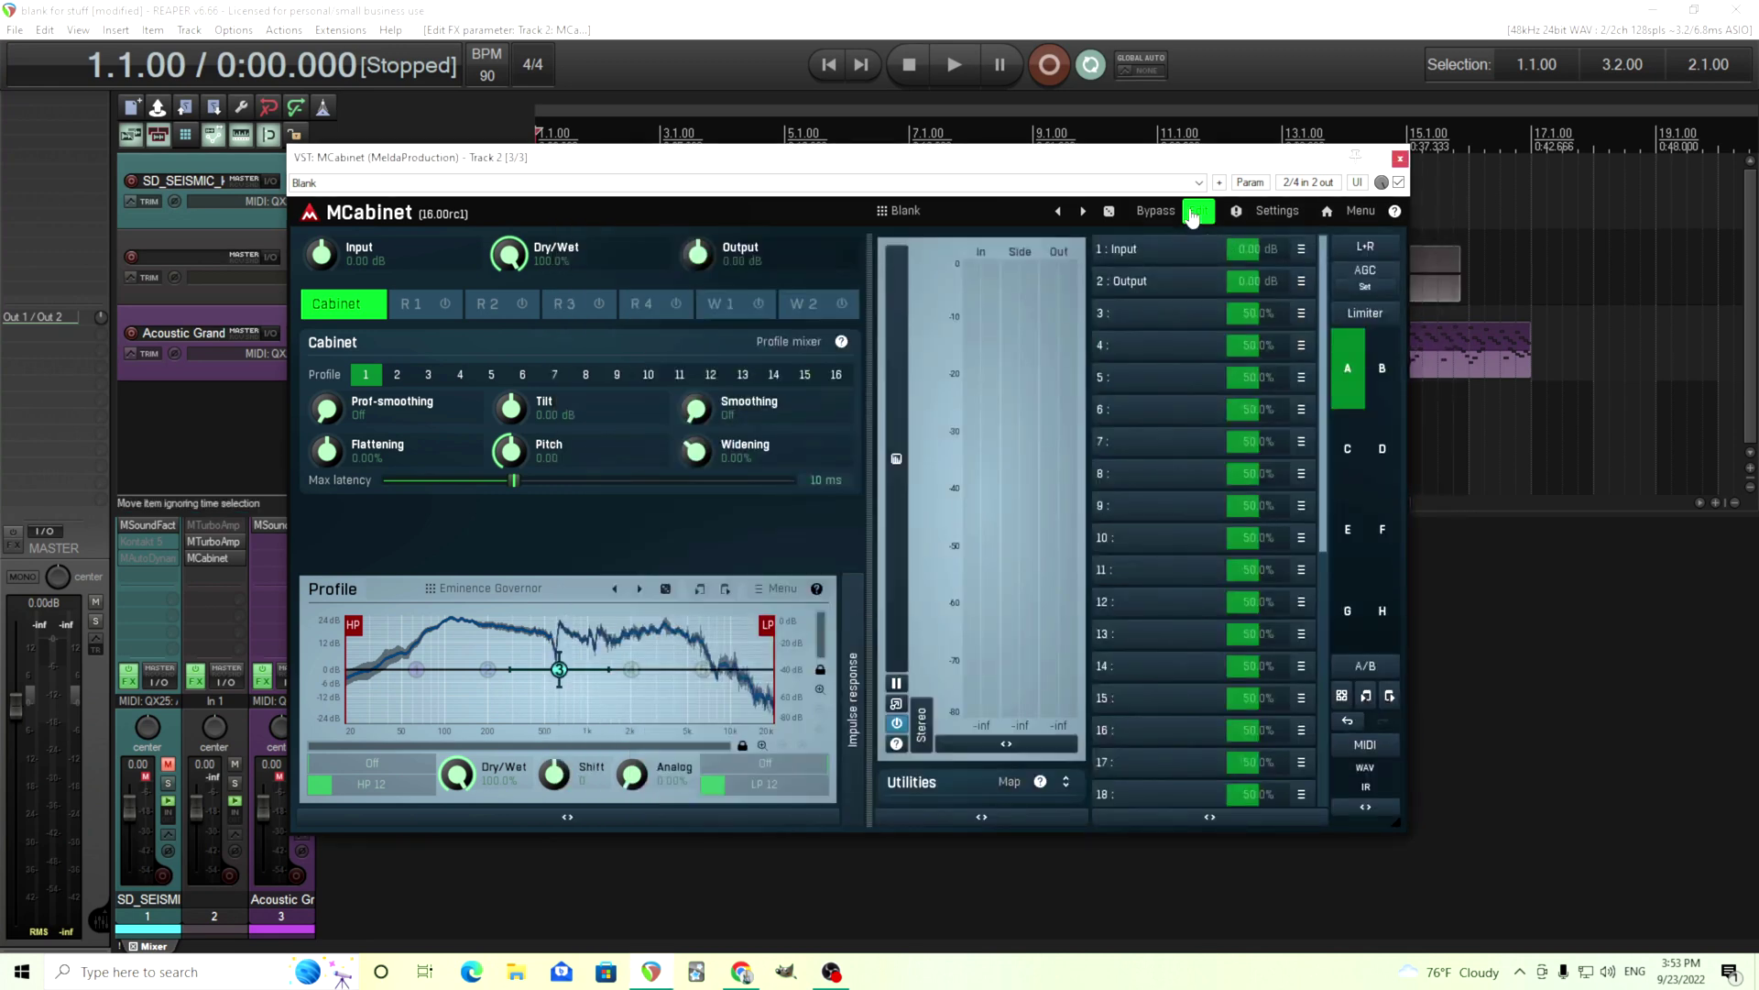
click(1193, 214)
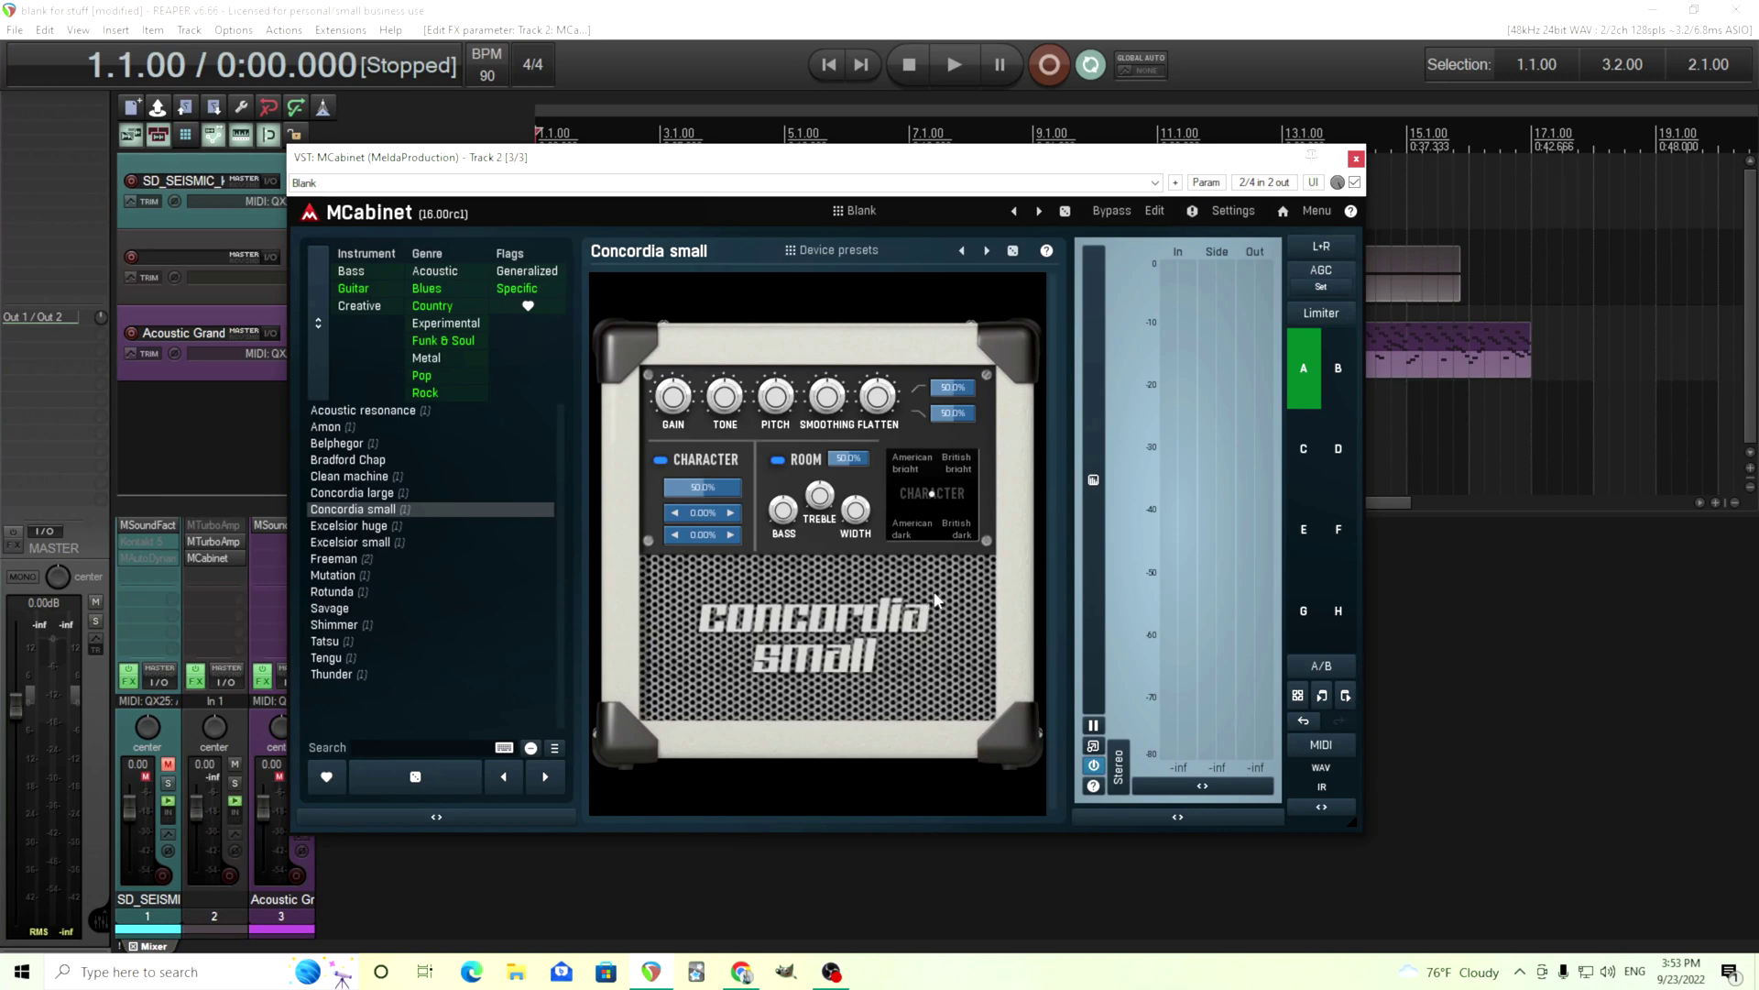
click(1156, 210)
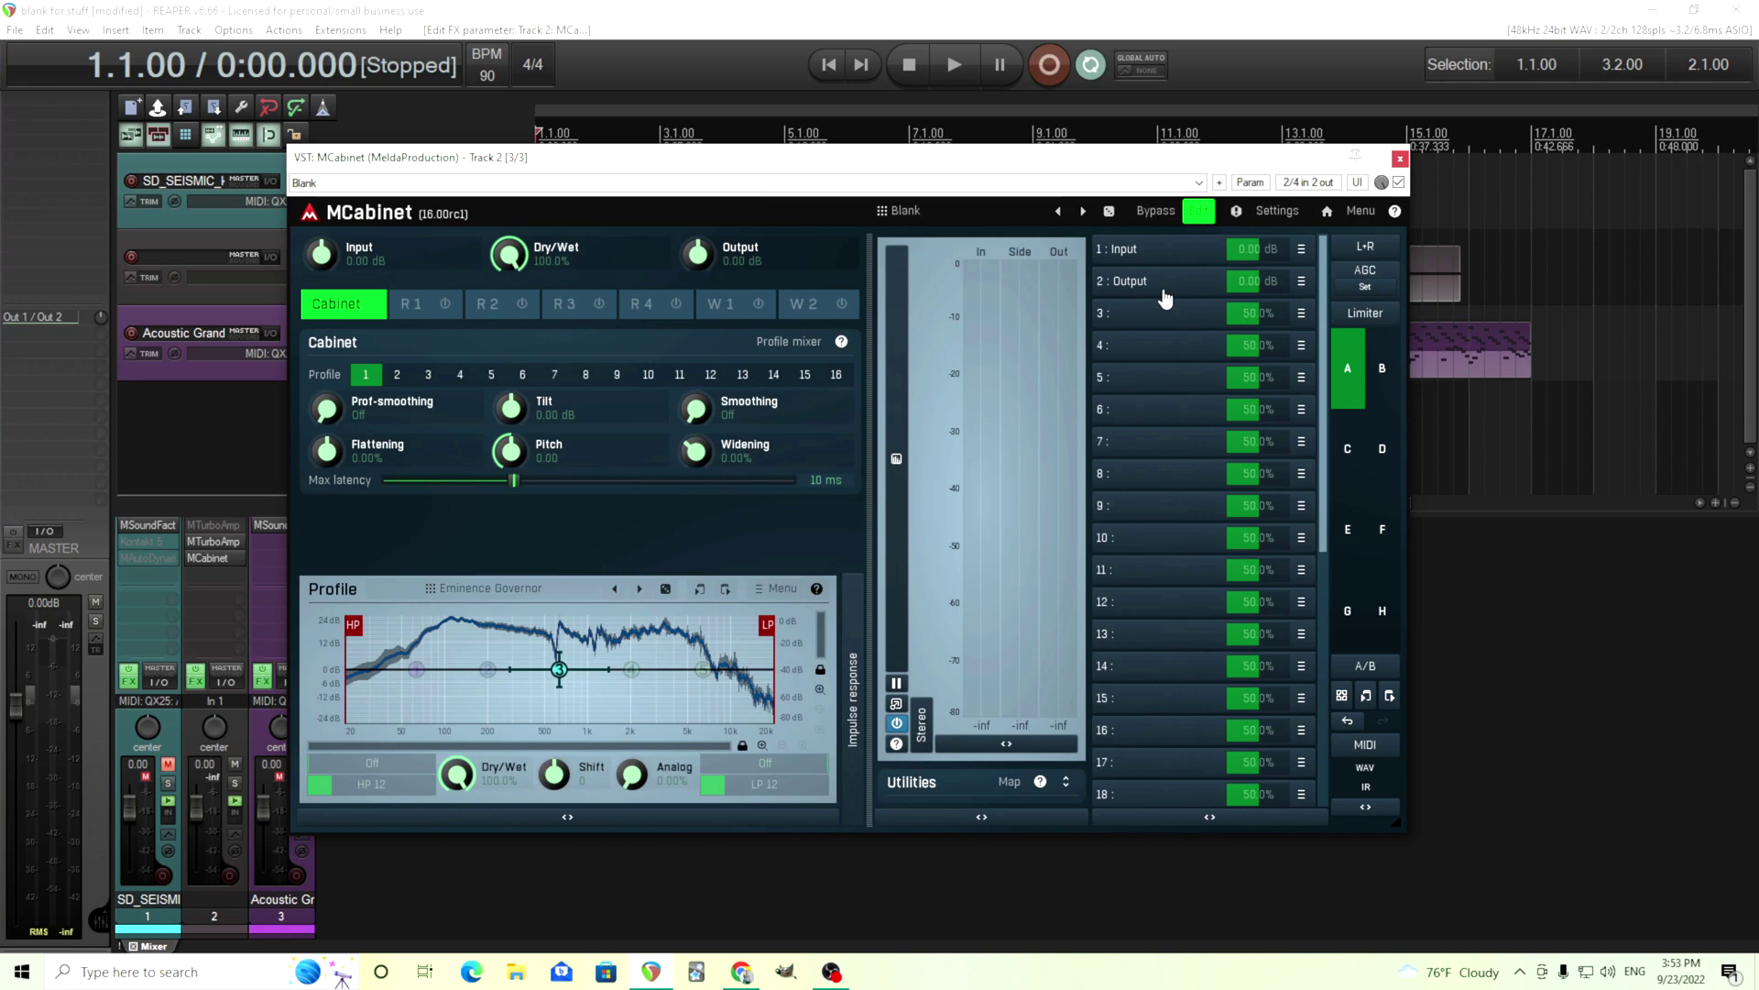
click(1198, 216)
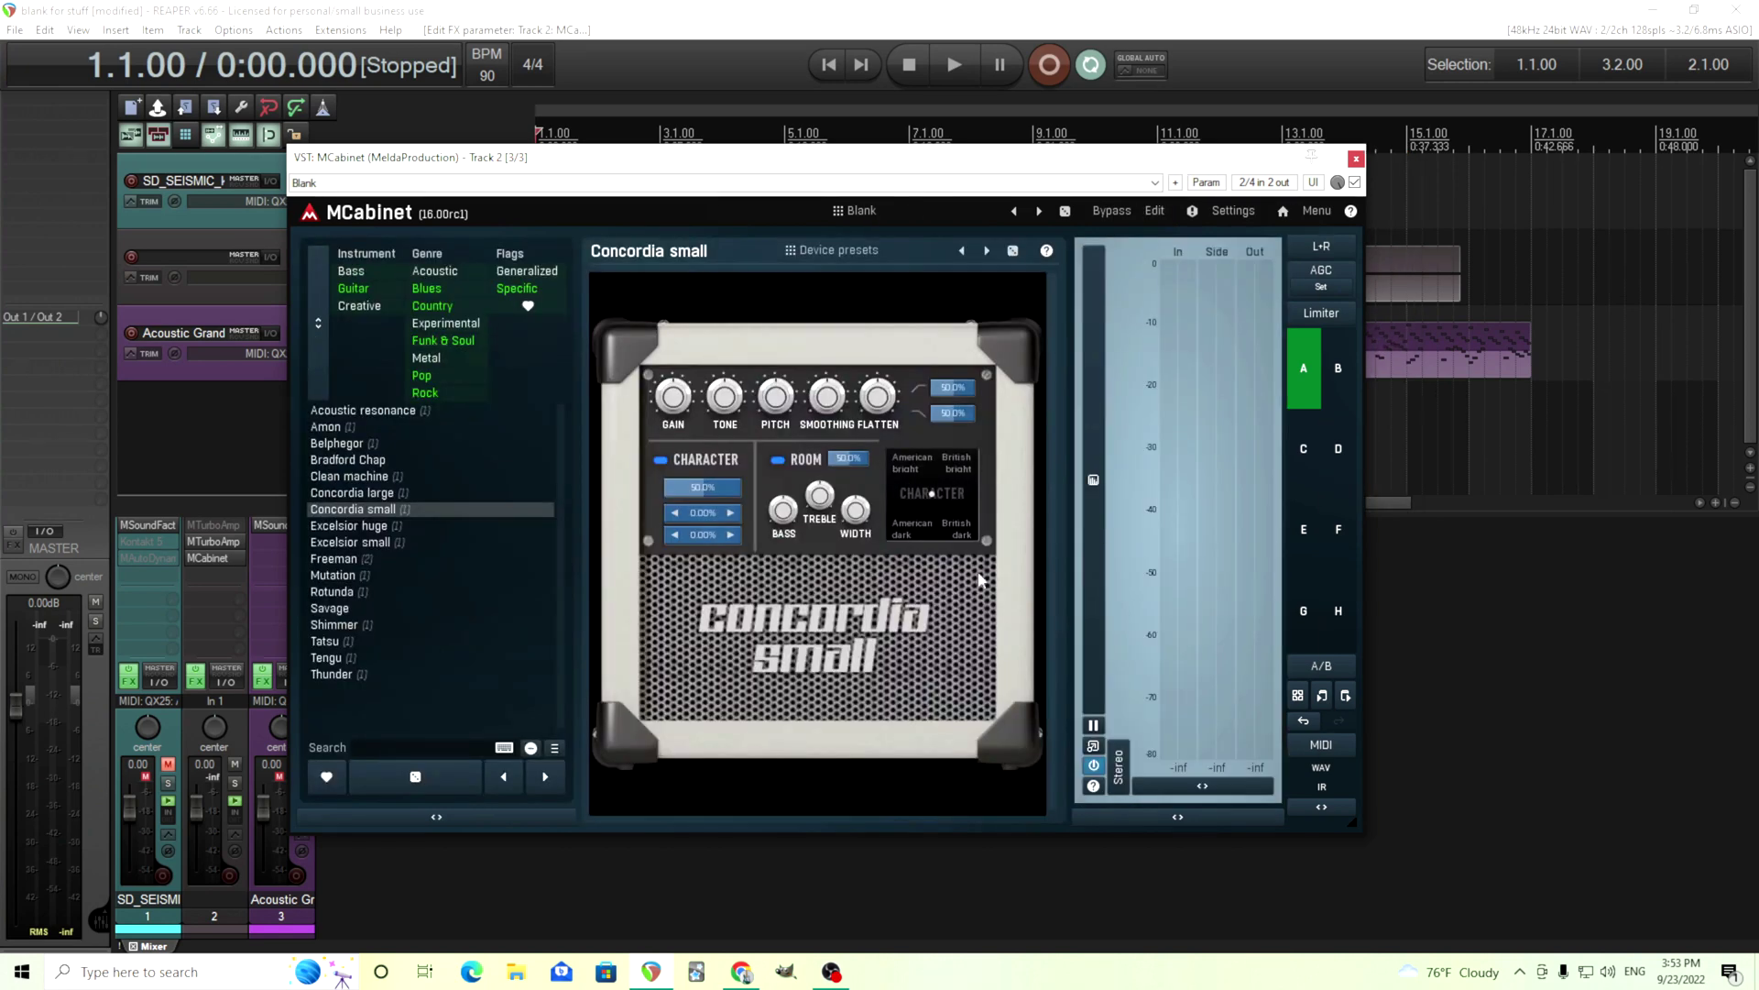
click(1158, 211)
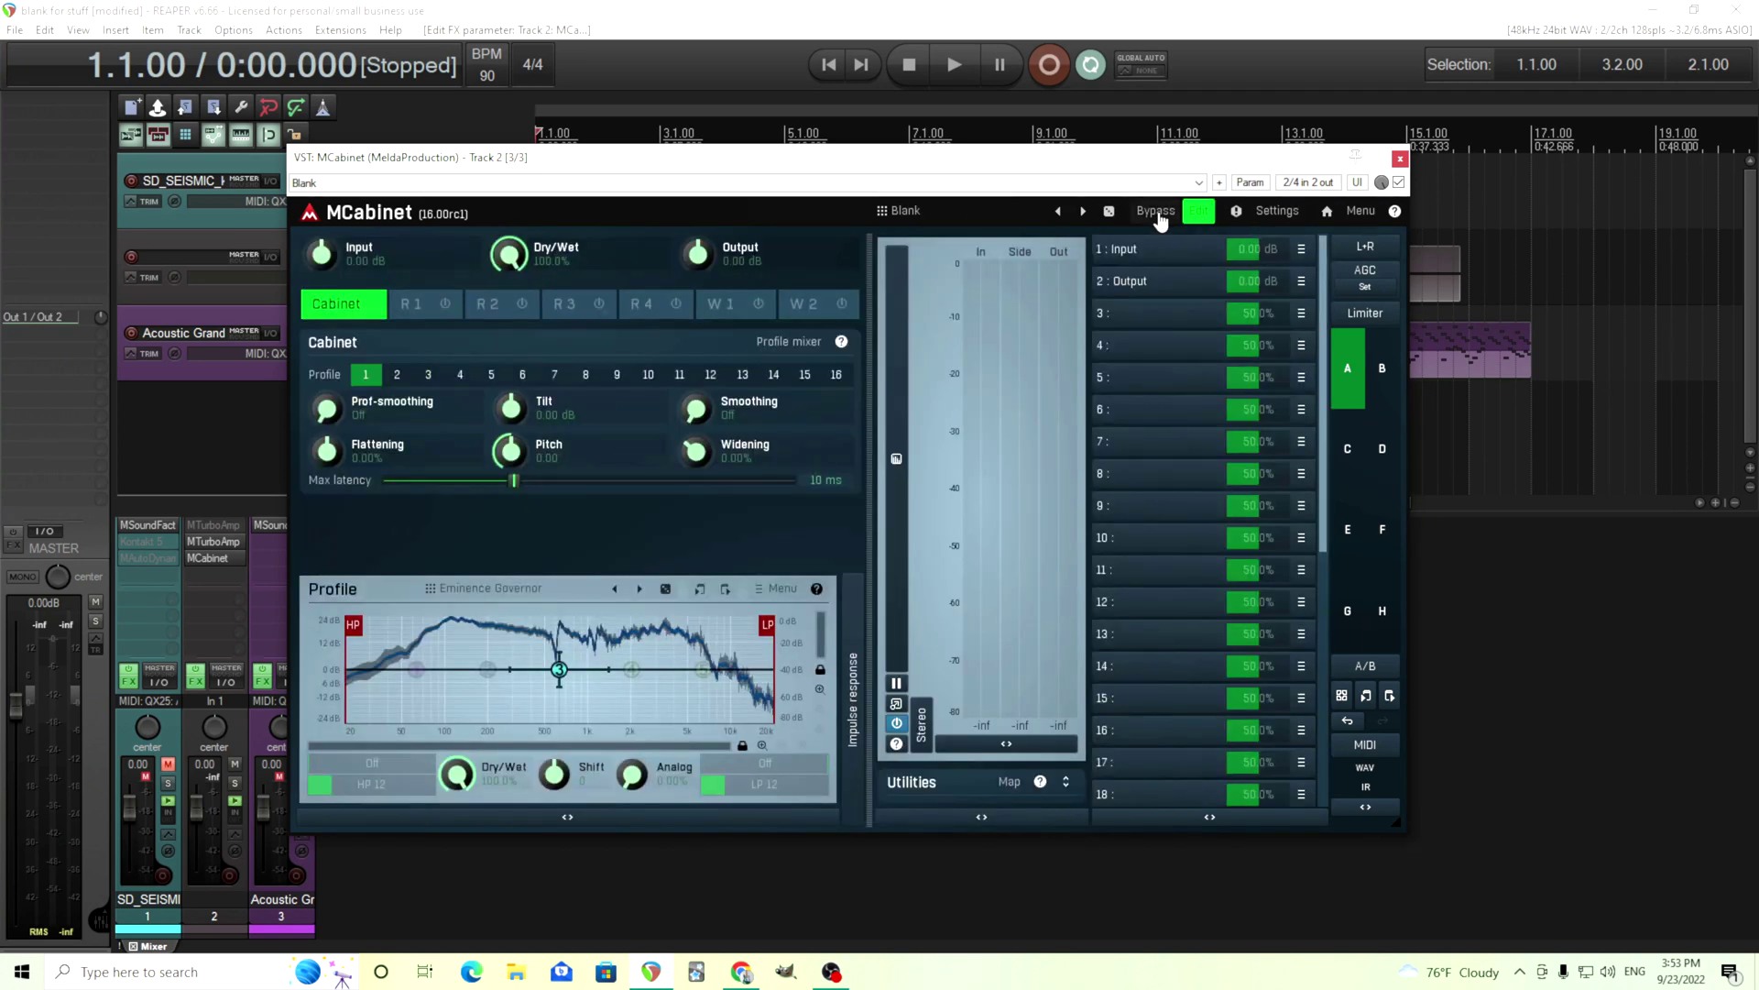
Step: Reset the device info and return to the device screen showing the Input and Output controls
click(1361, 212)
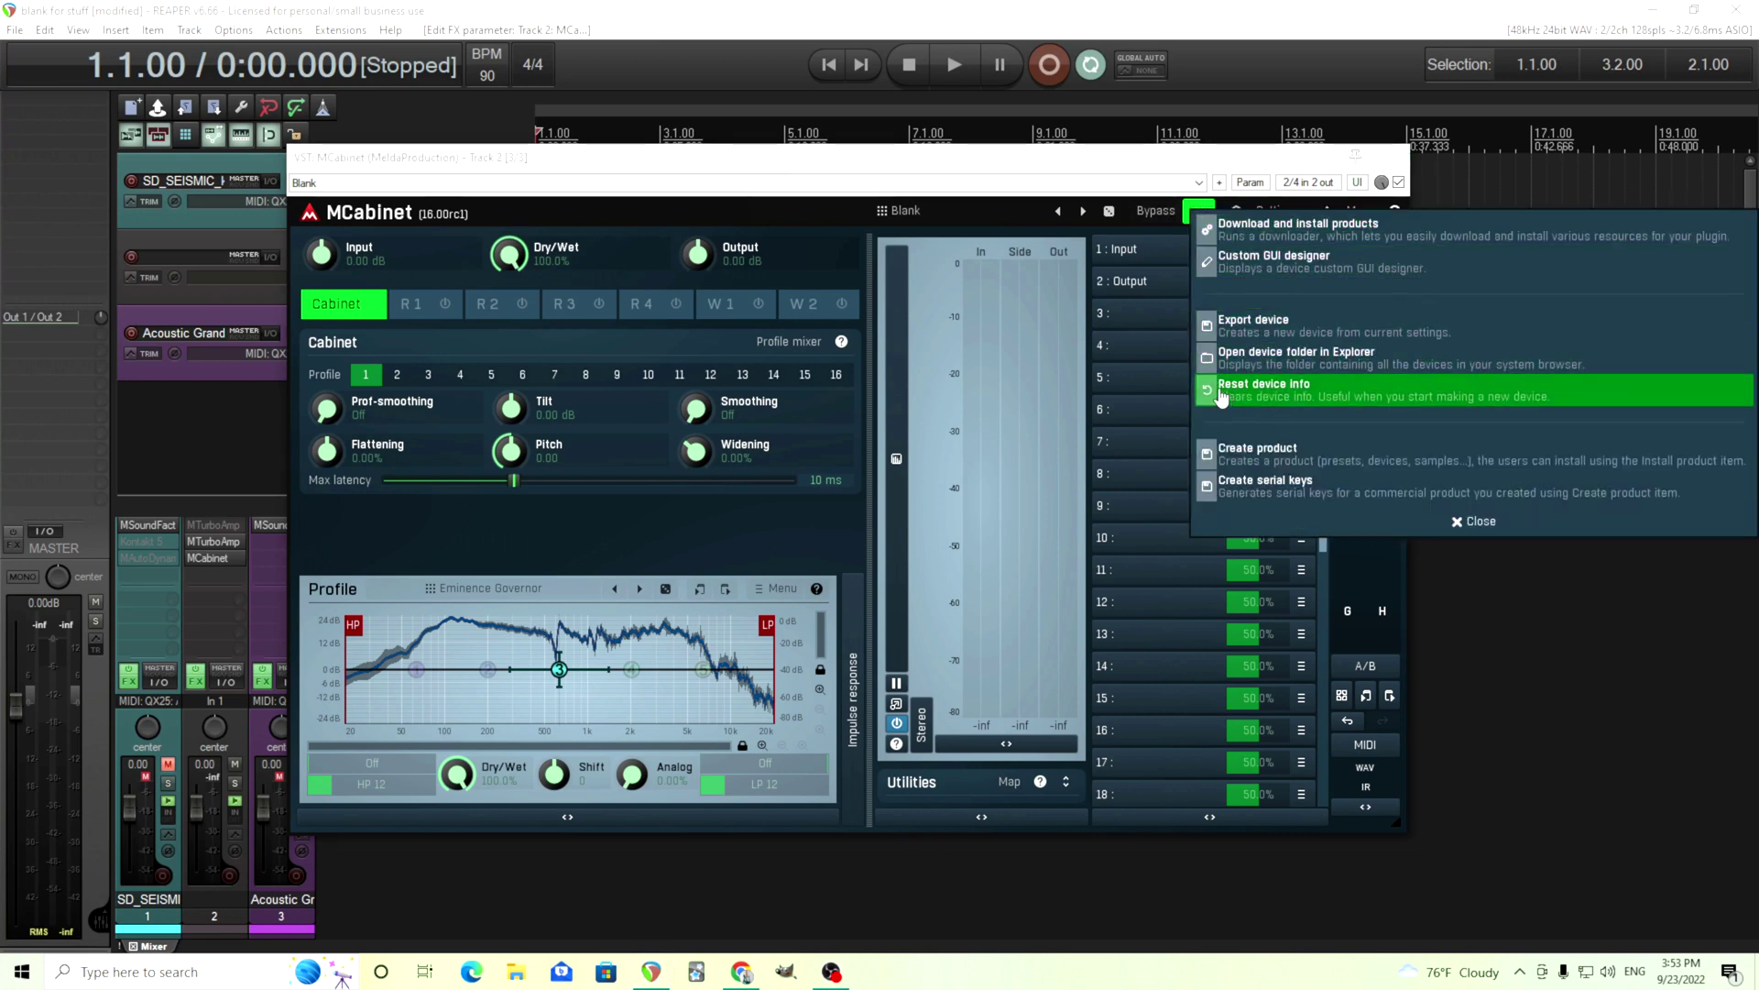
click(1293, 396)
click(1198, 212)
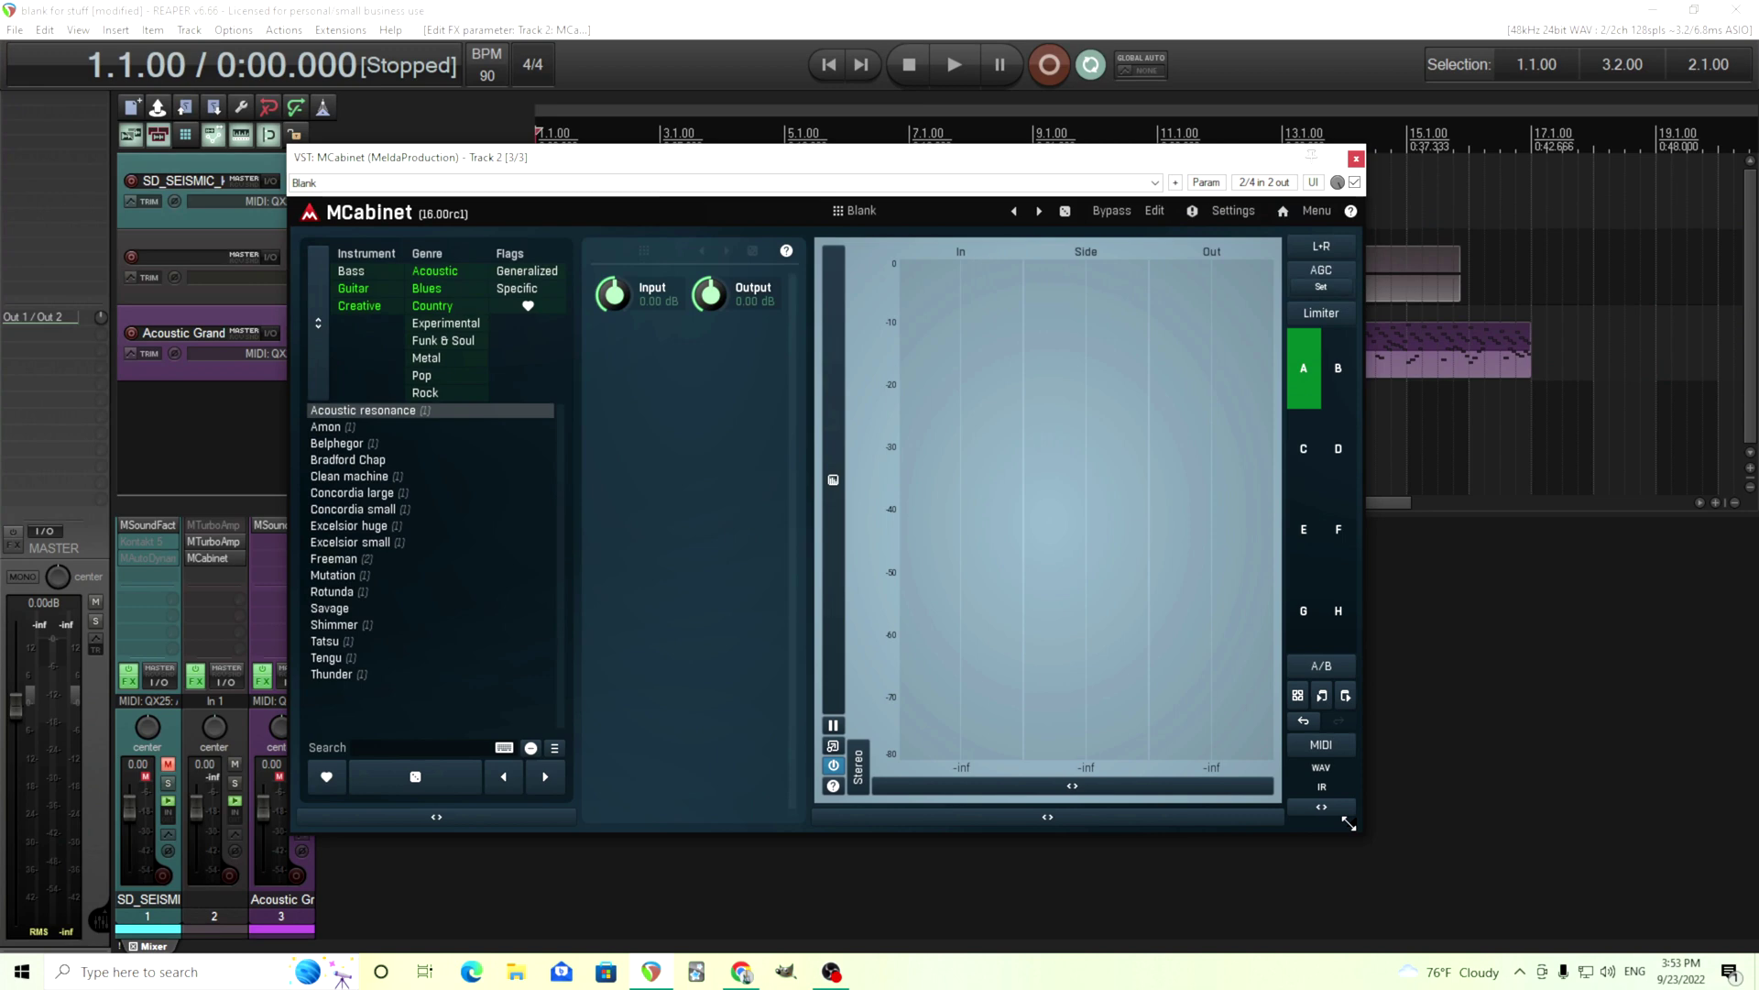
drag(1349, 820, 1343, 609)
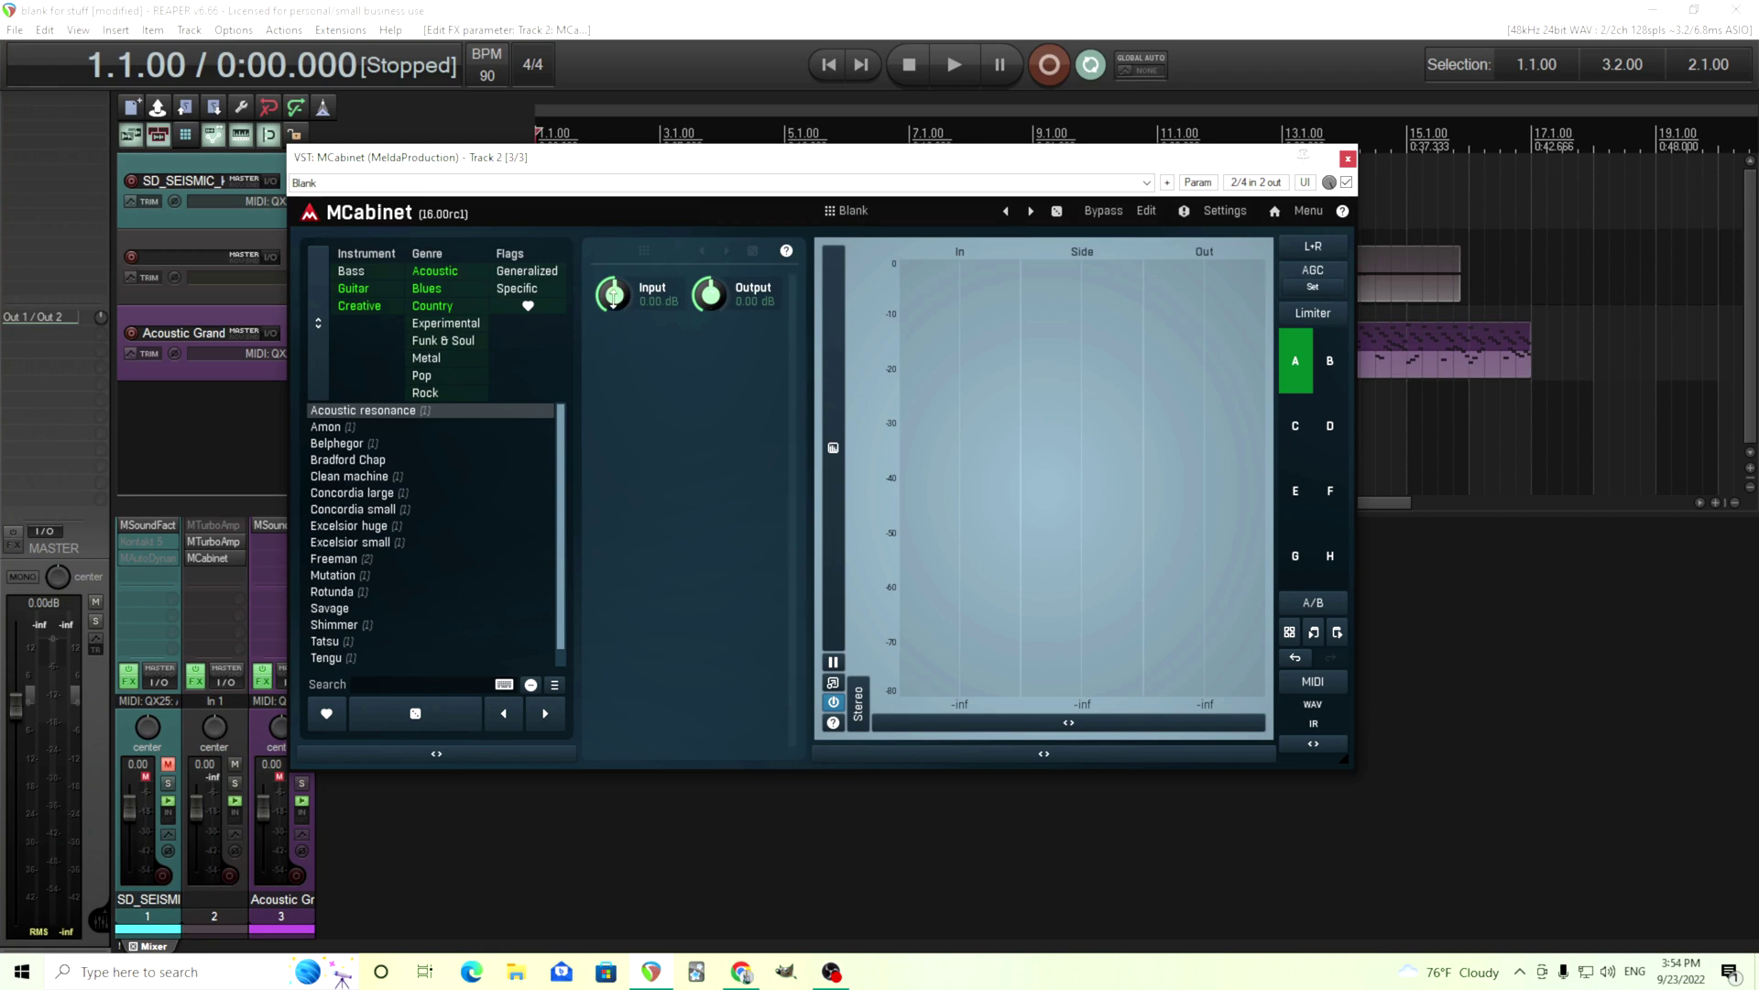
Step: Use Quick learn to assign multiparameter 3 to the cabinet's Profile selector, and check it on the device screen
click(1146, 211)
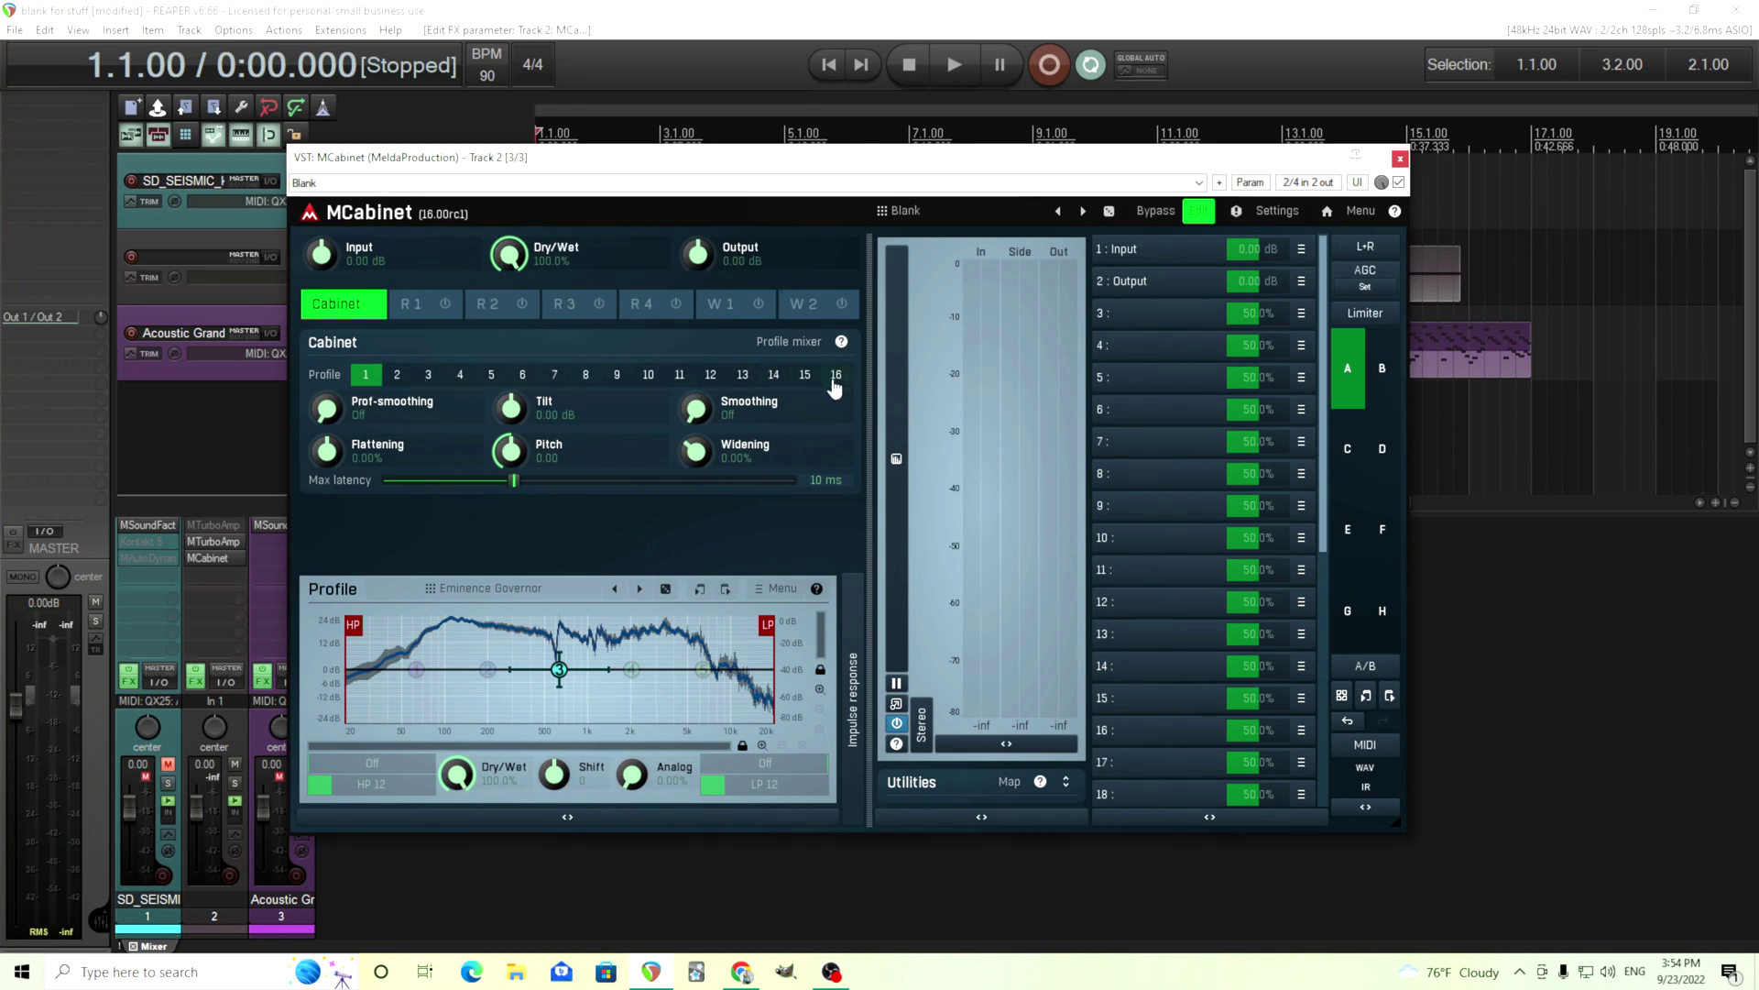
click(1302, 314)
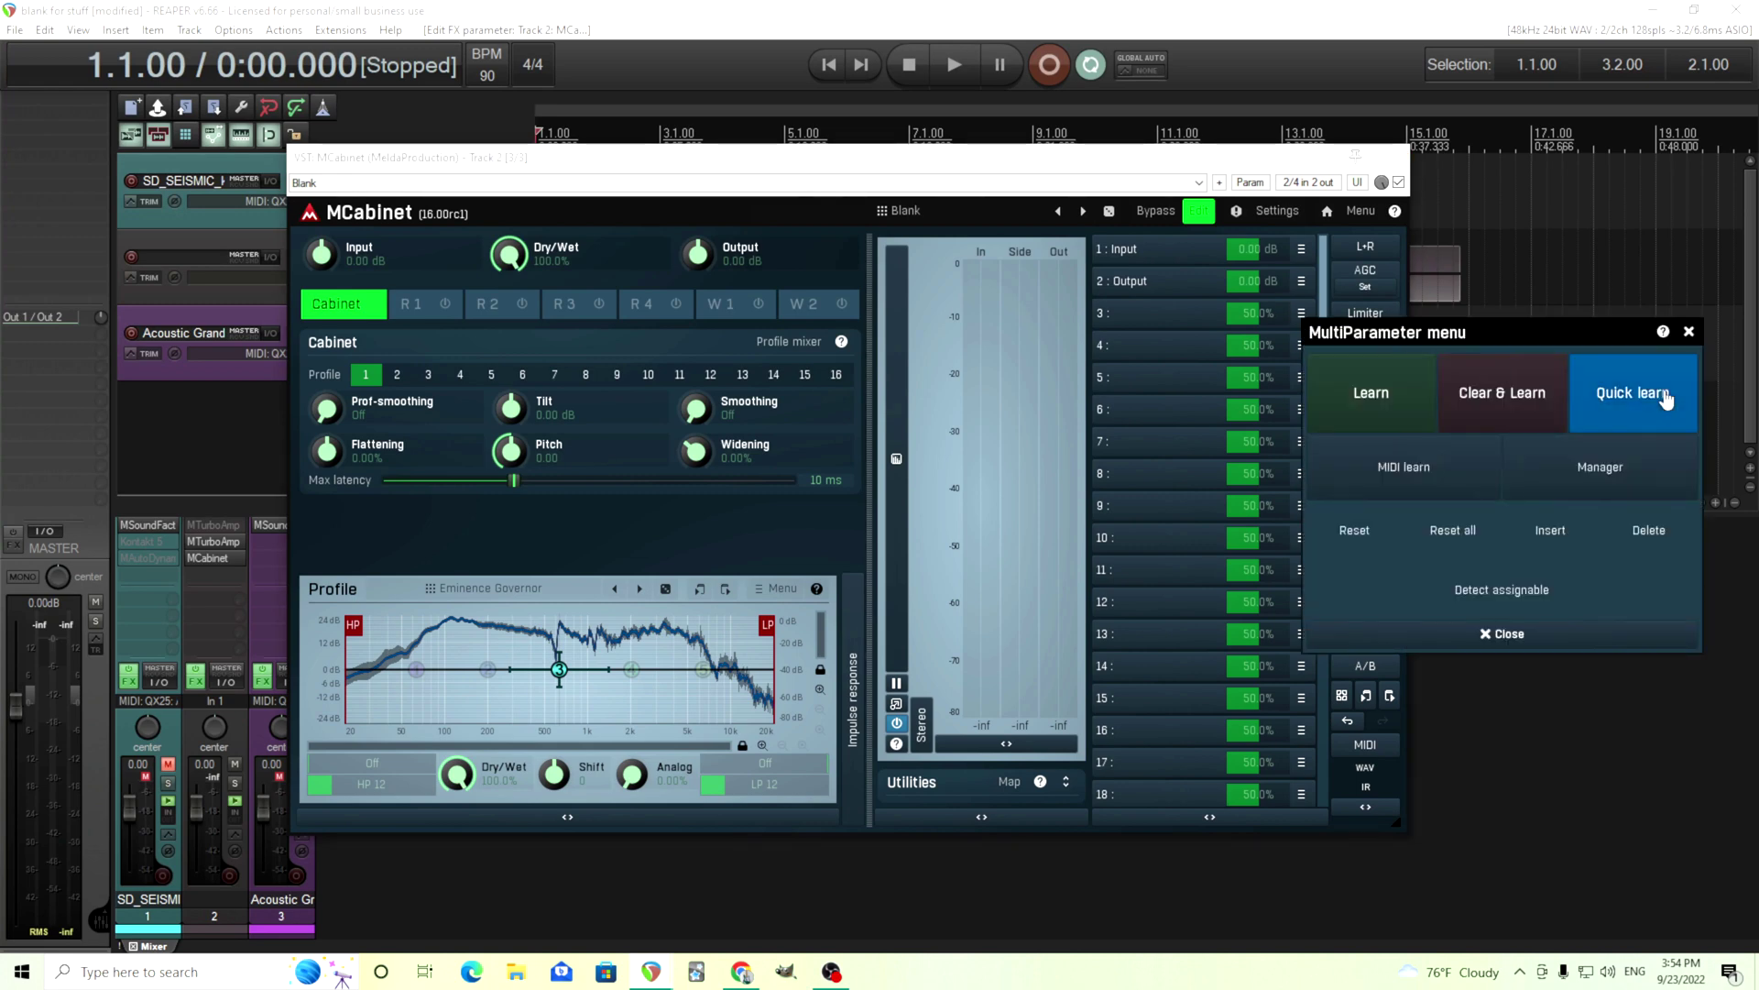
click(1665, 397)
click(428, 374)
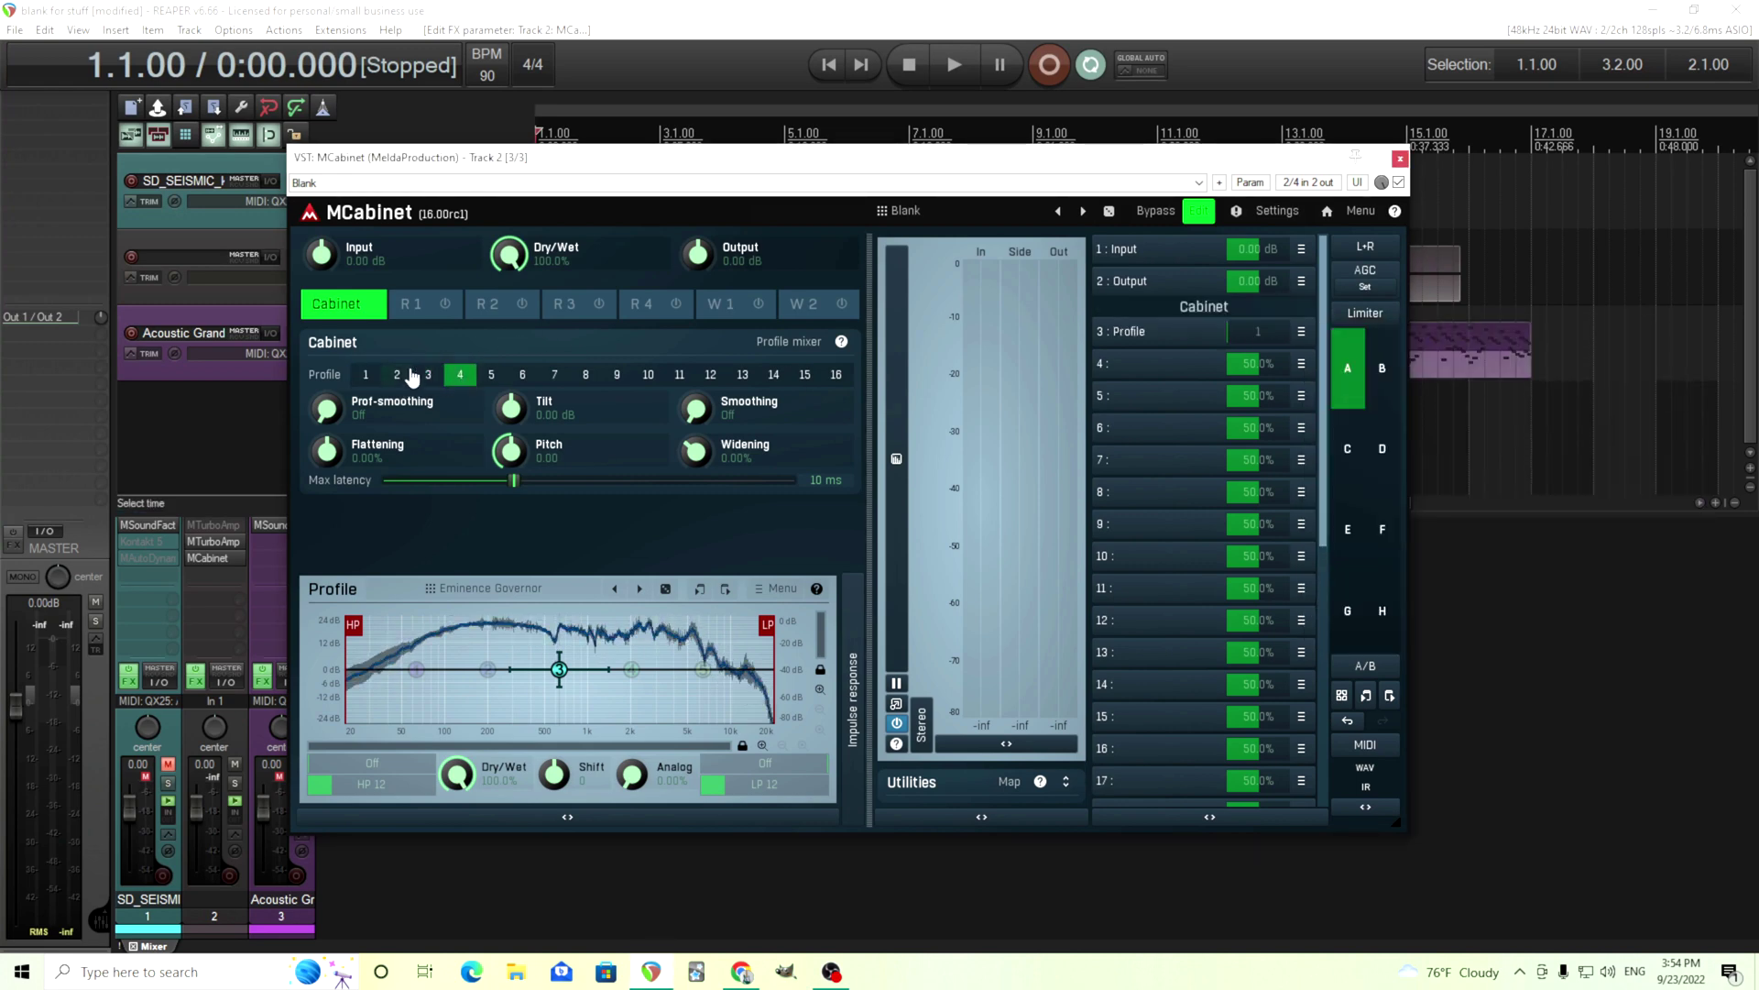
click(399, 375)
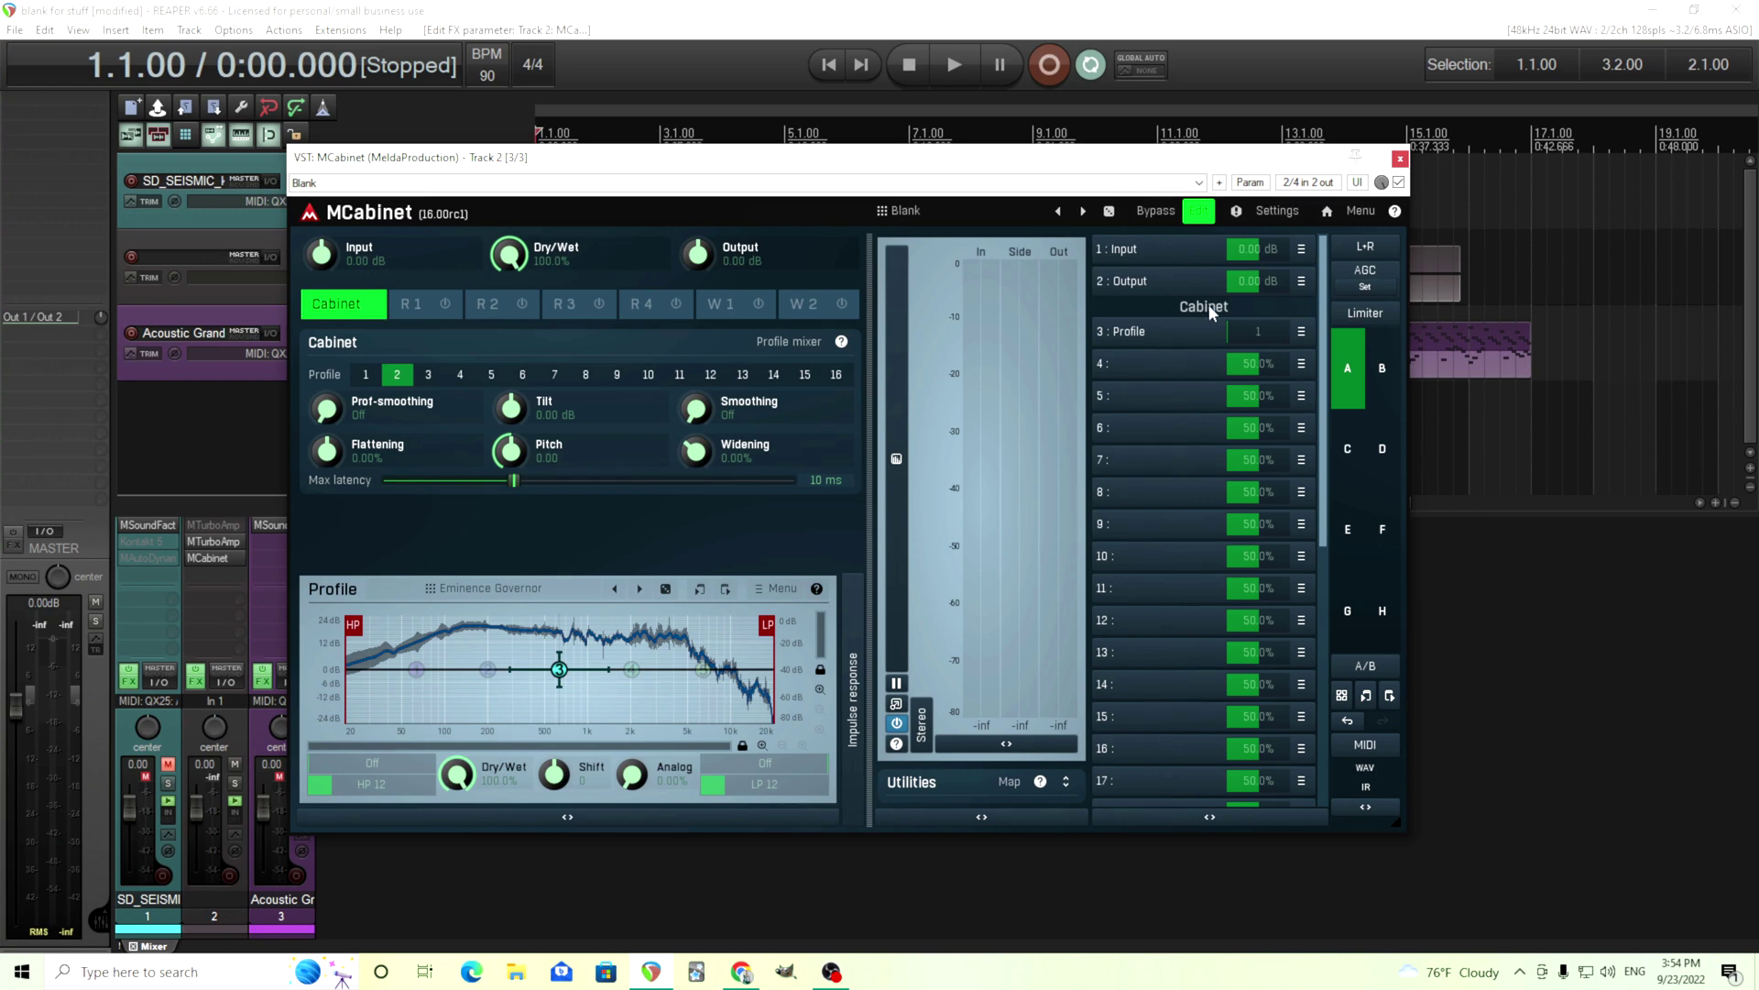
click(1196, 215)
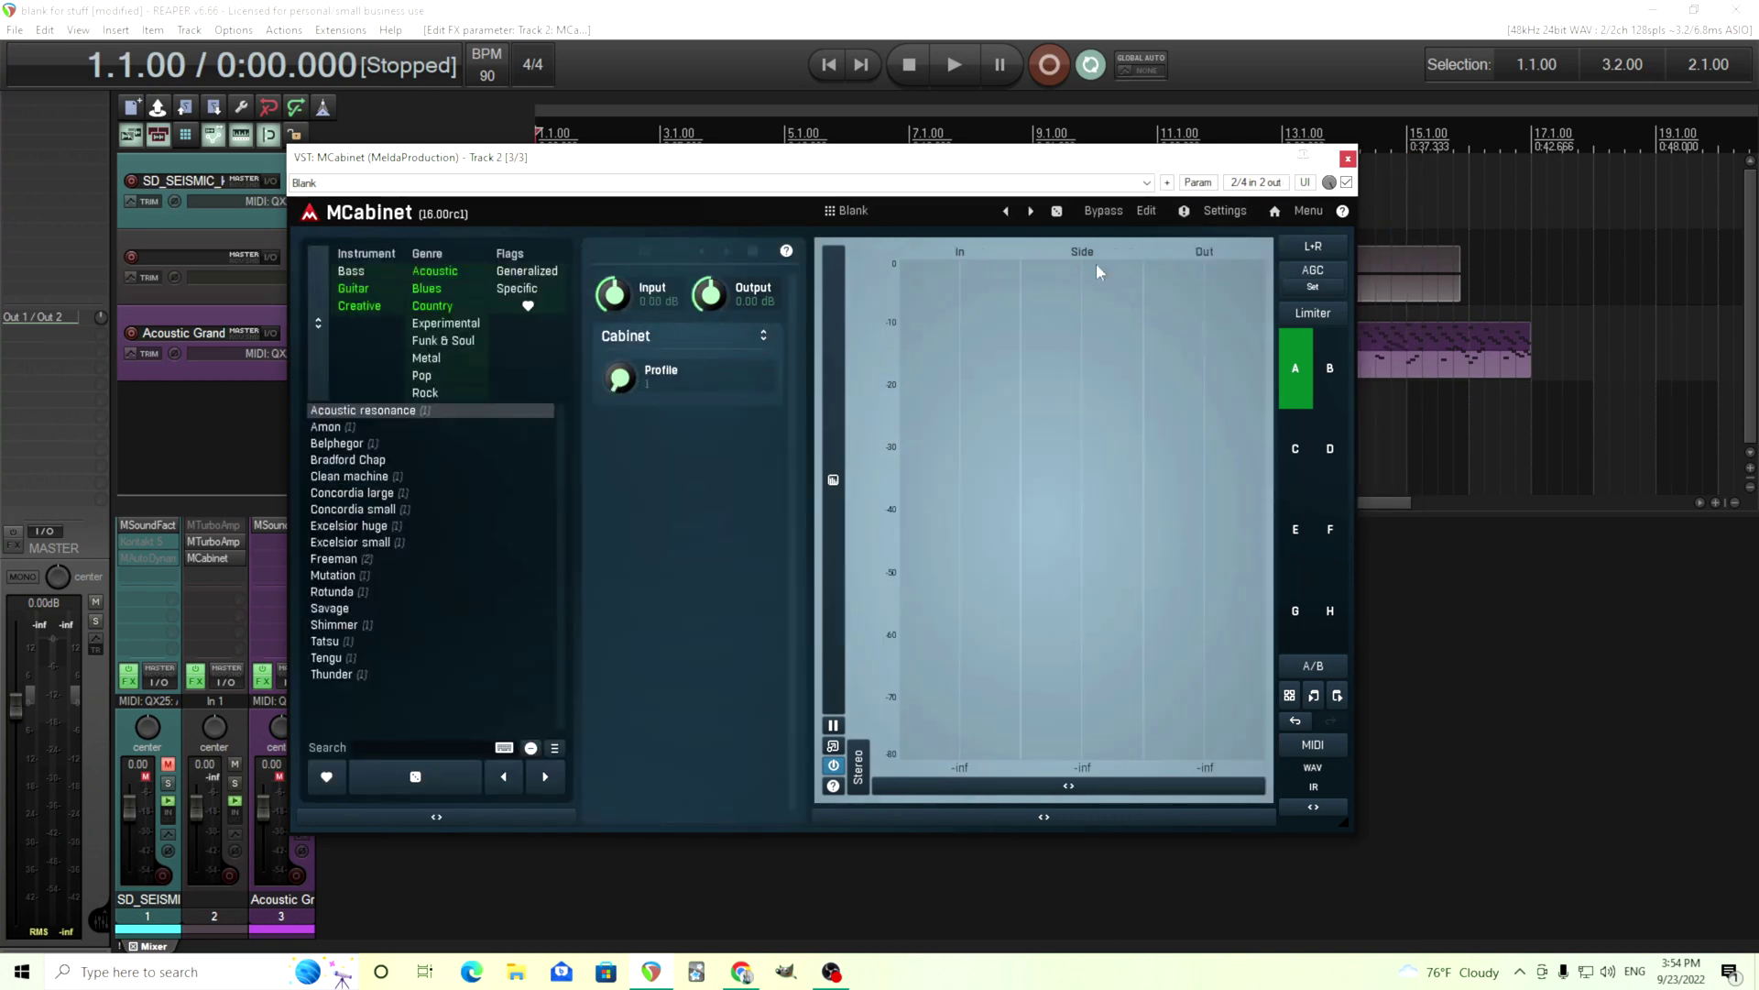
Step: Rename multiparameter 3 as IR
click(1146, 212)
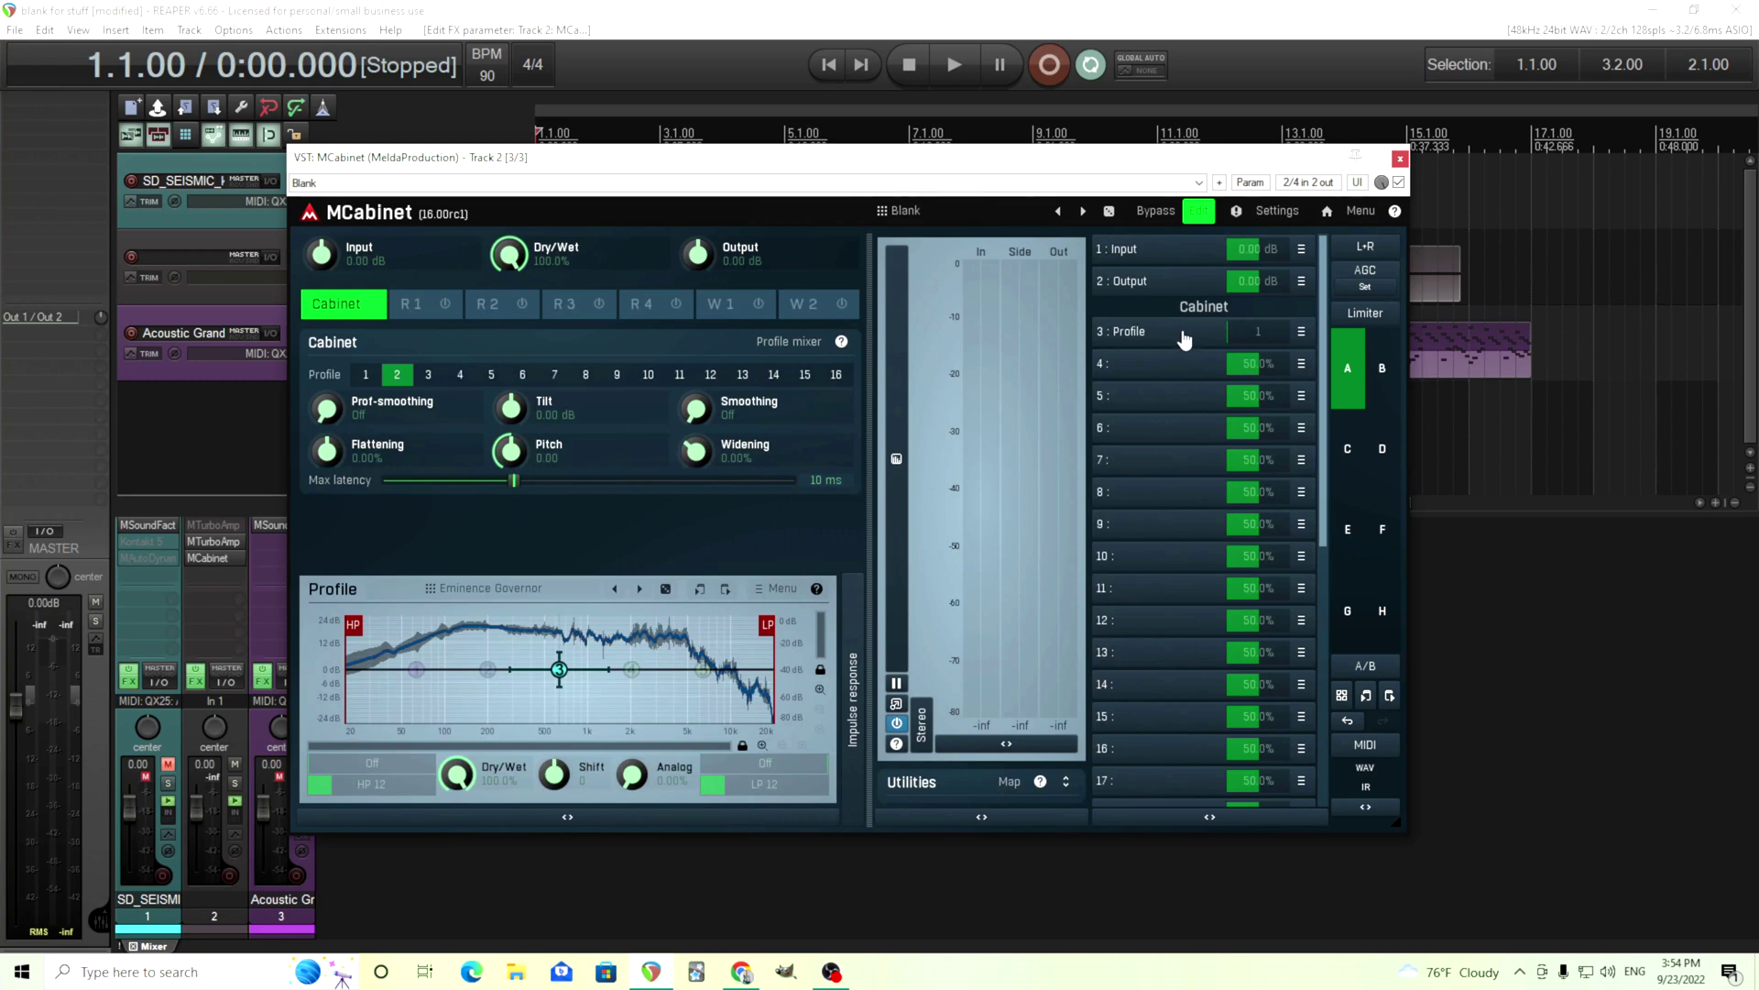
click(1185, 337)
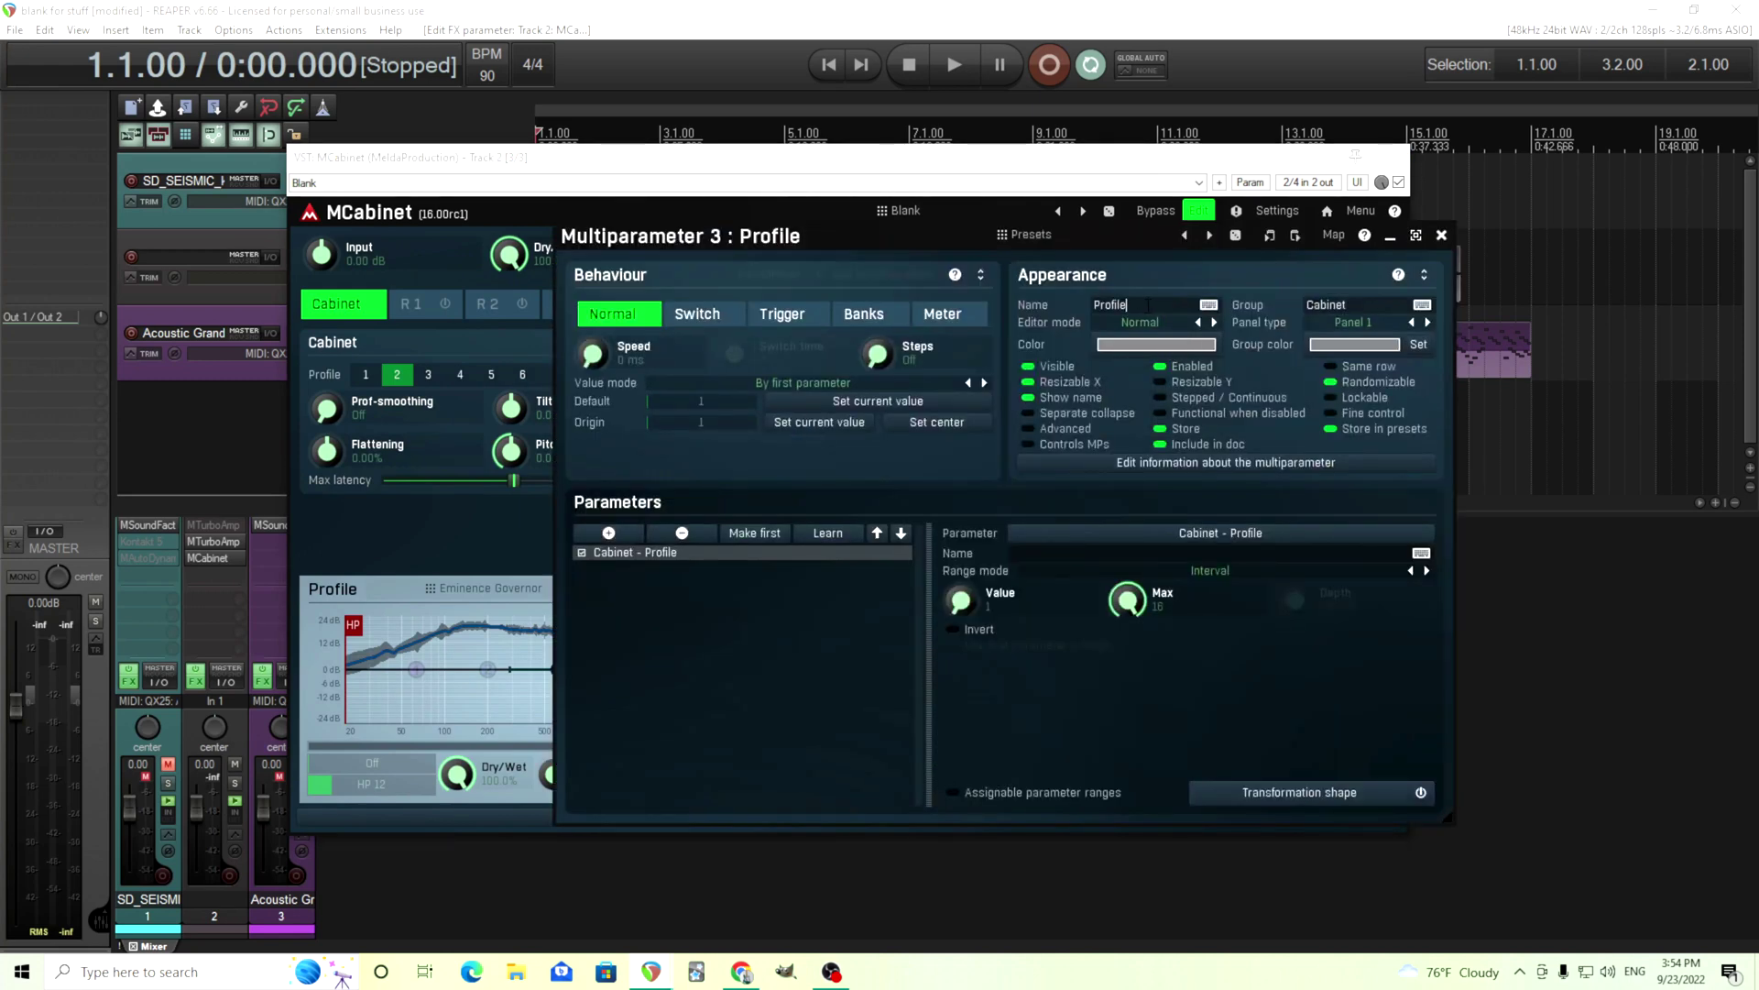
drag(1148, 305, 1074, 310)
text(IR)
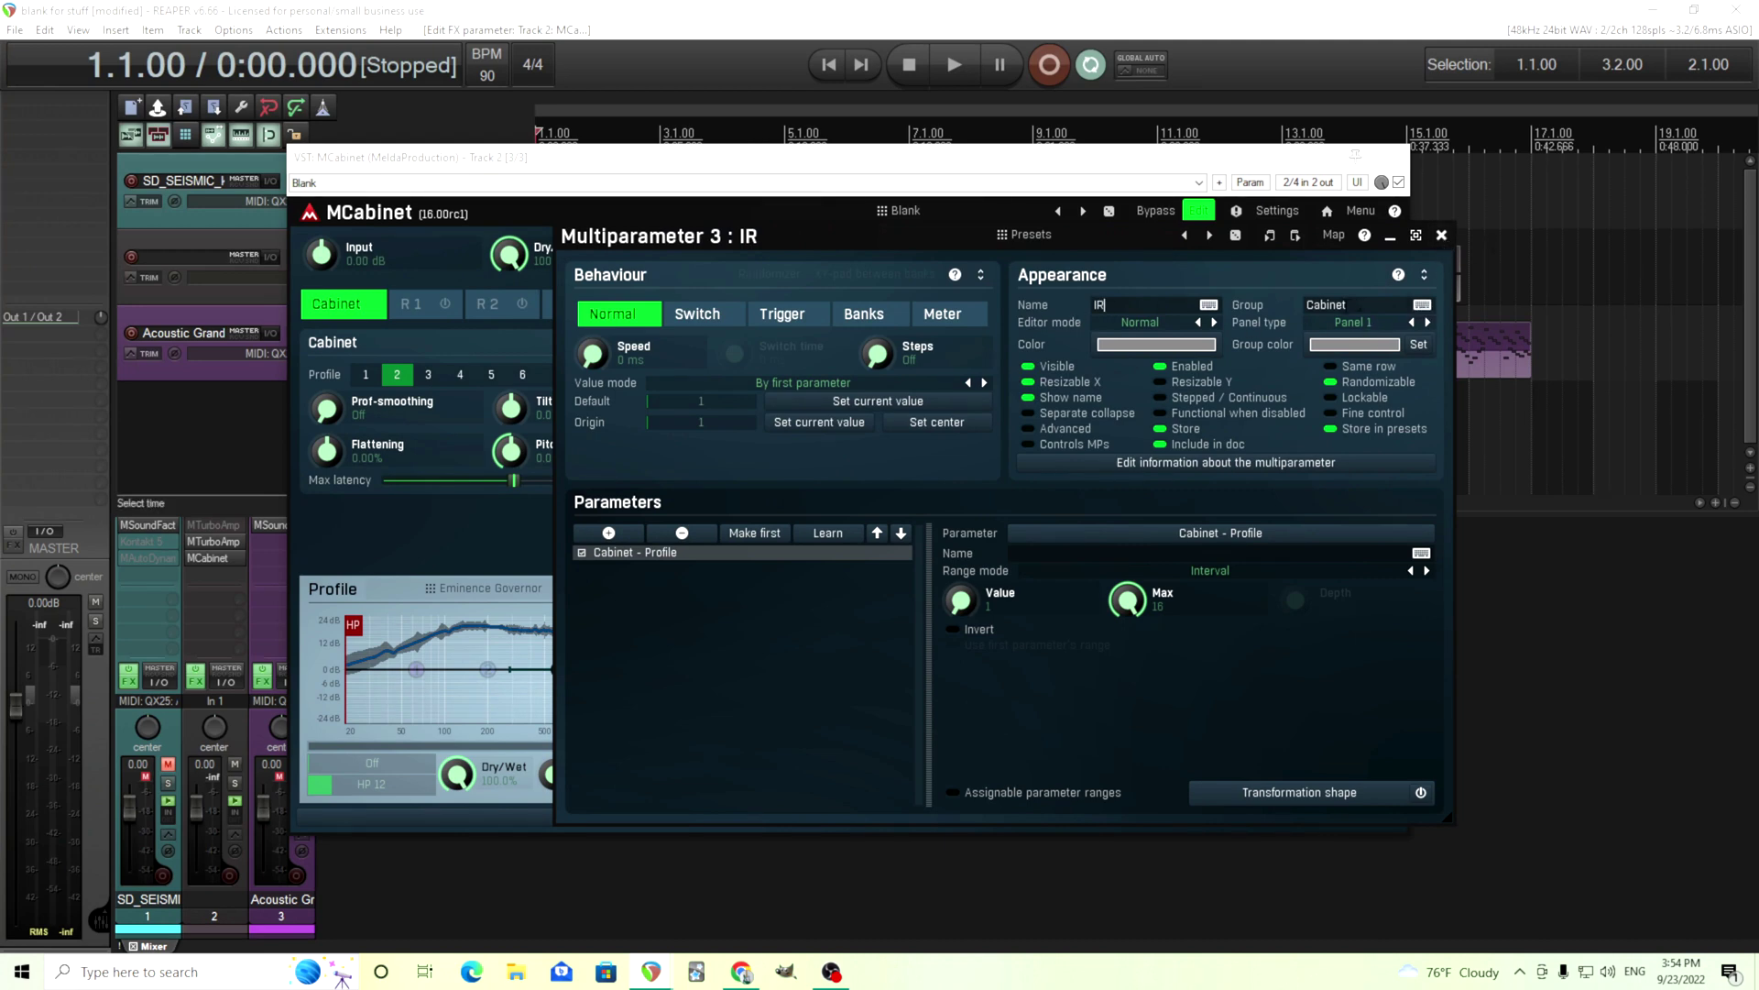
click(1441, 234)
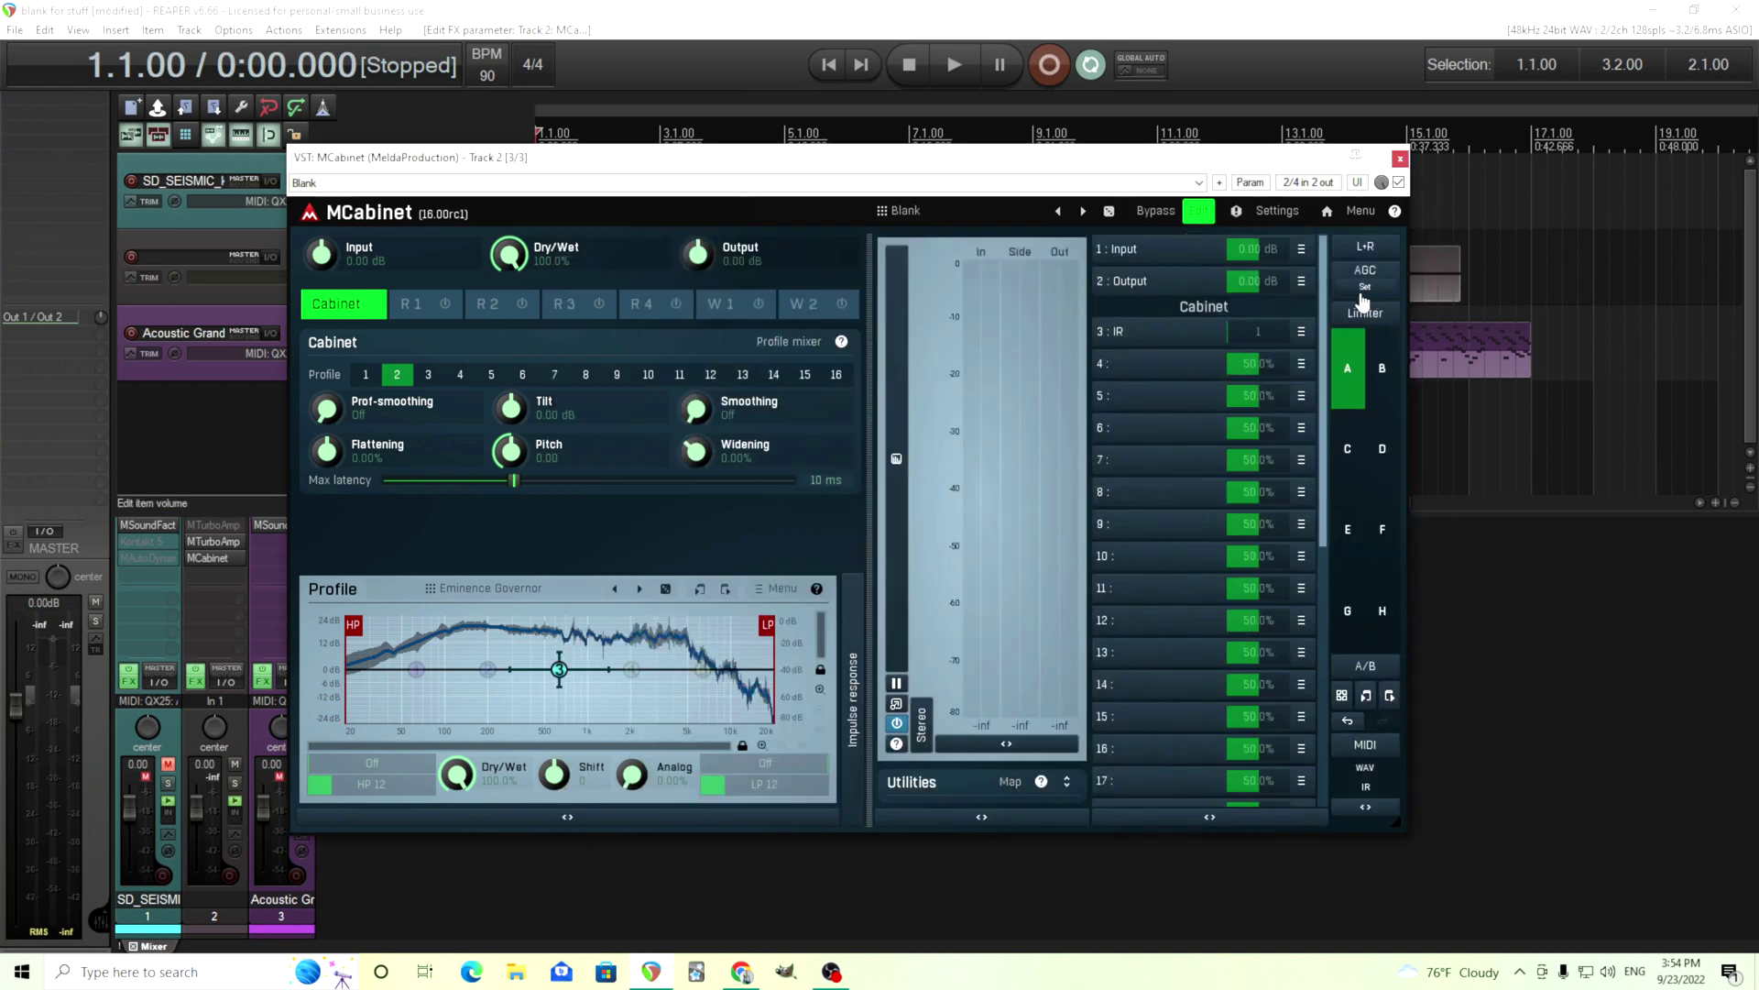
Step: Turn the IR knob on the device screen to 7 and go back to the edit view
click(1198, 211)
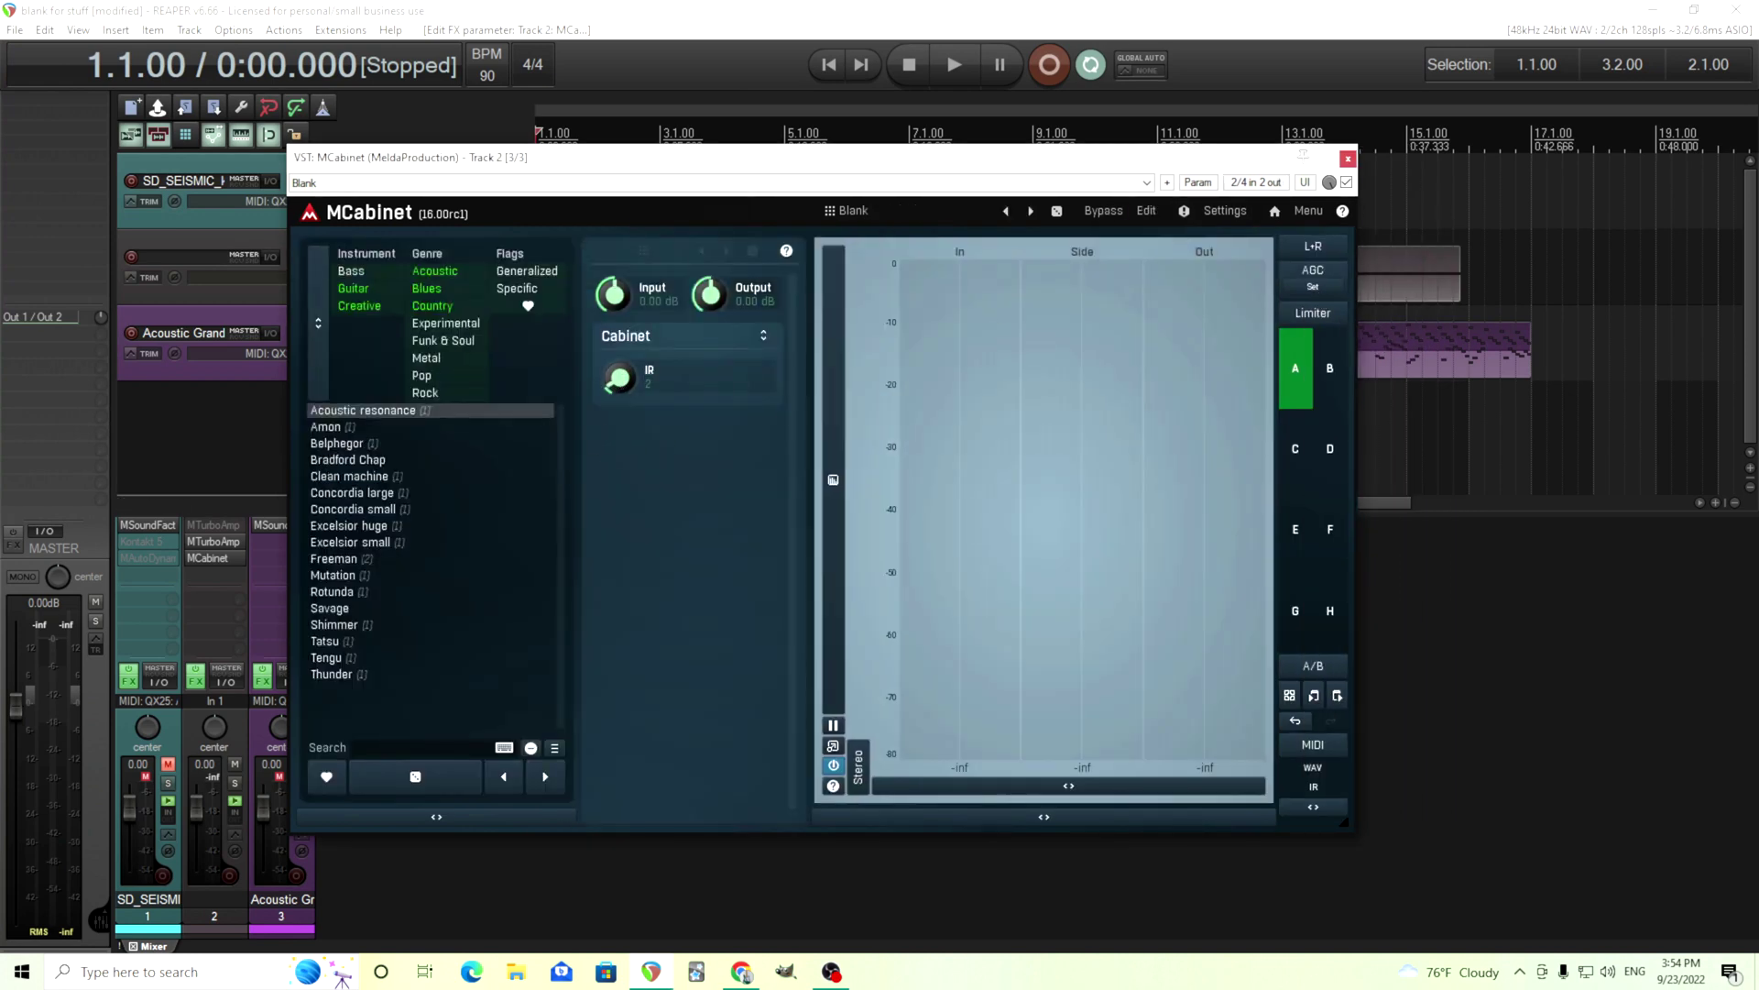
drag(619, 375, 618, 359)
click(1146, 212)
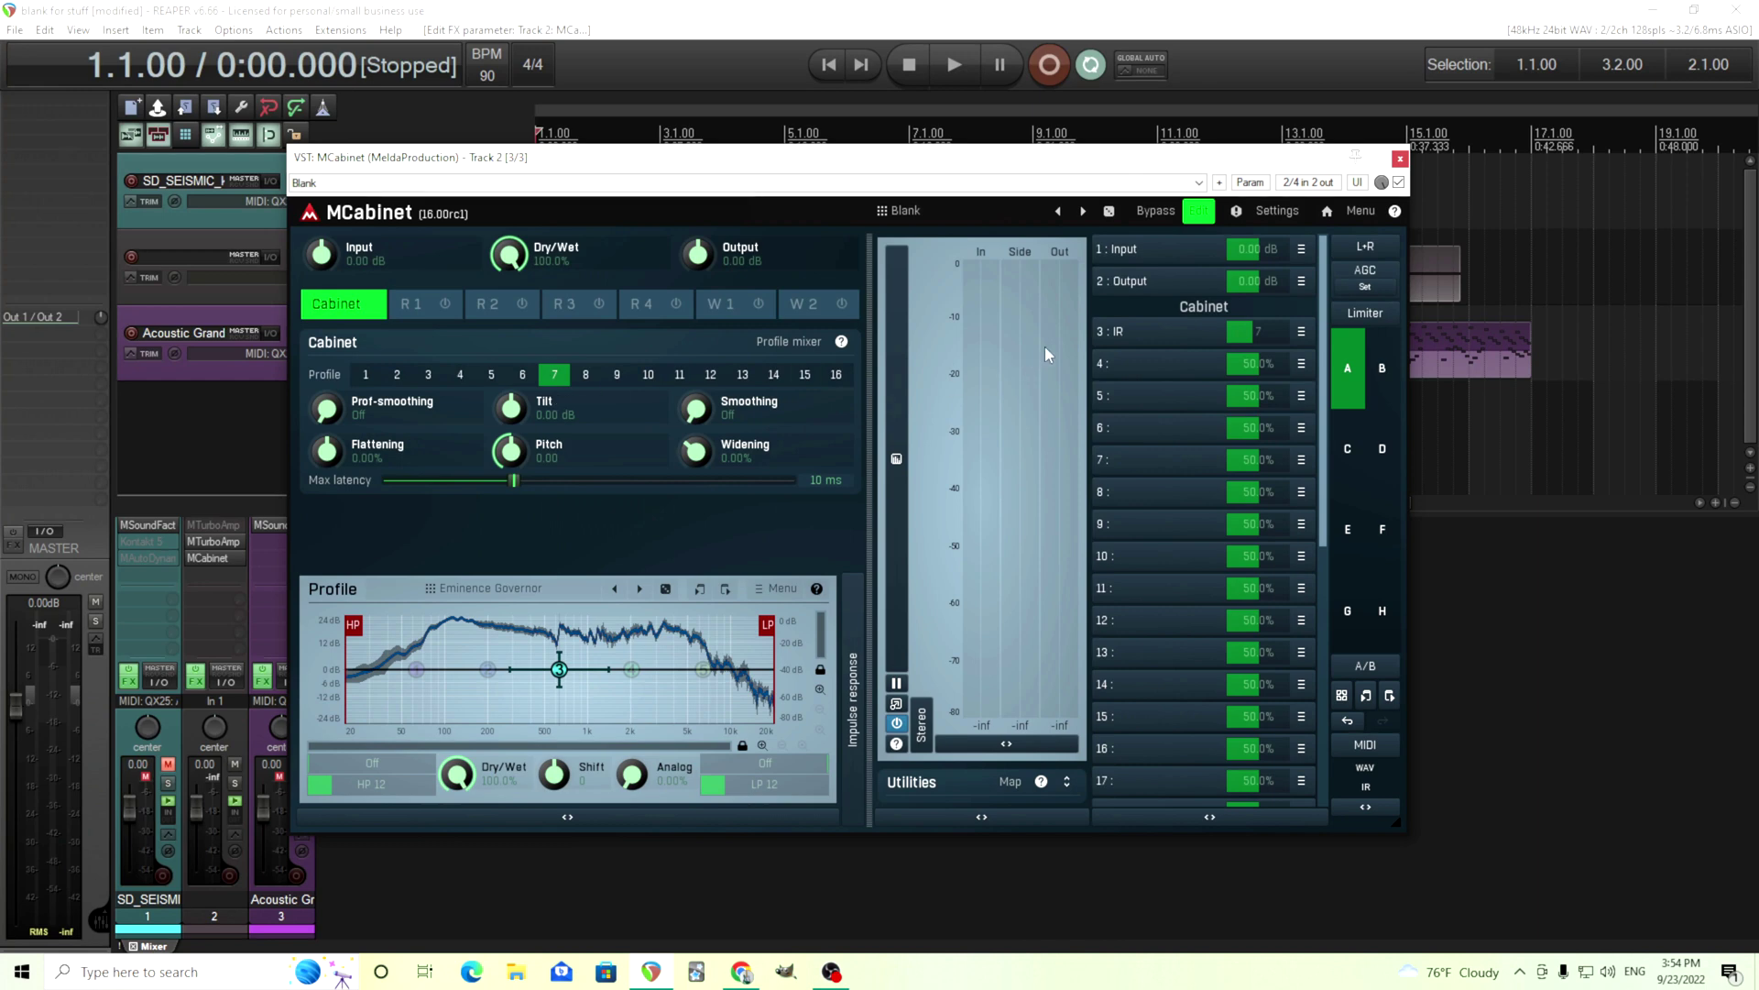
Step: Set the value mode of the IR multiparameter to Percents
click(1143, 336)
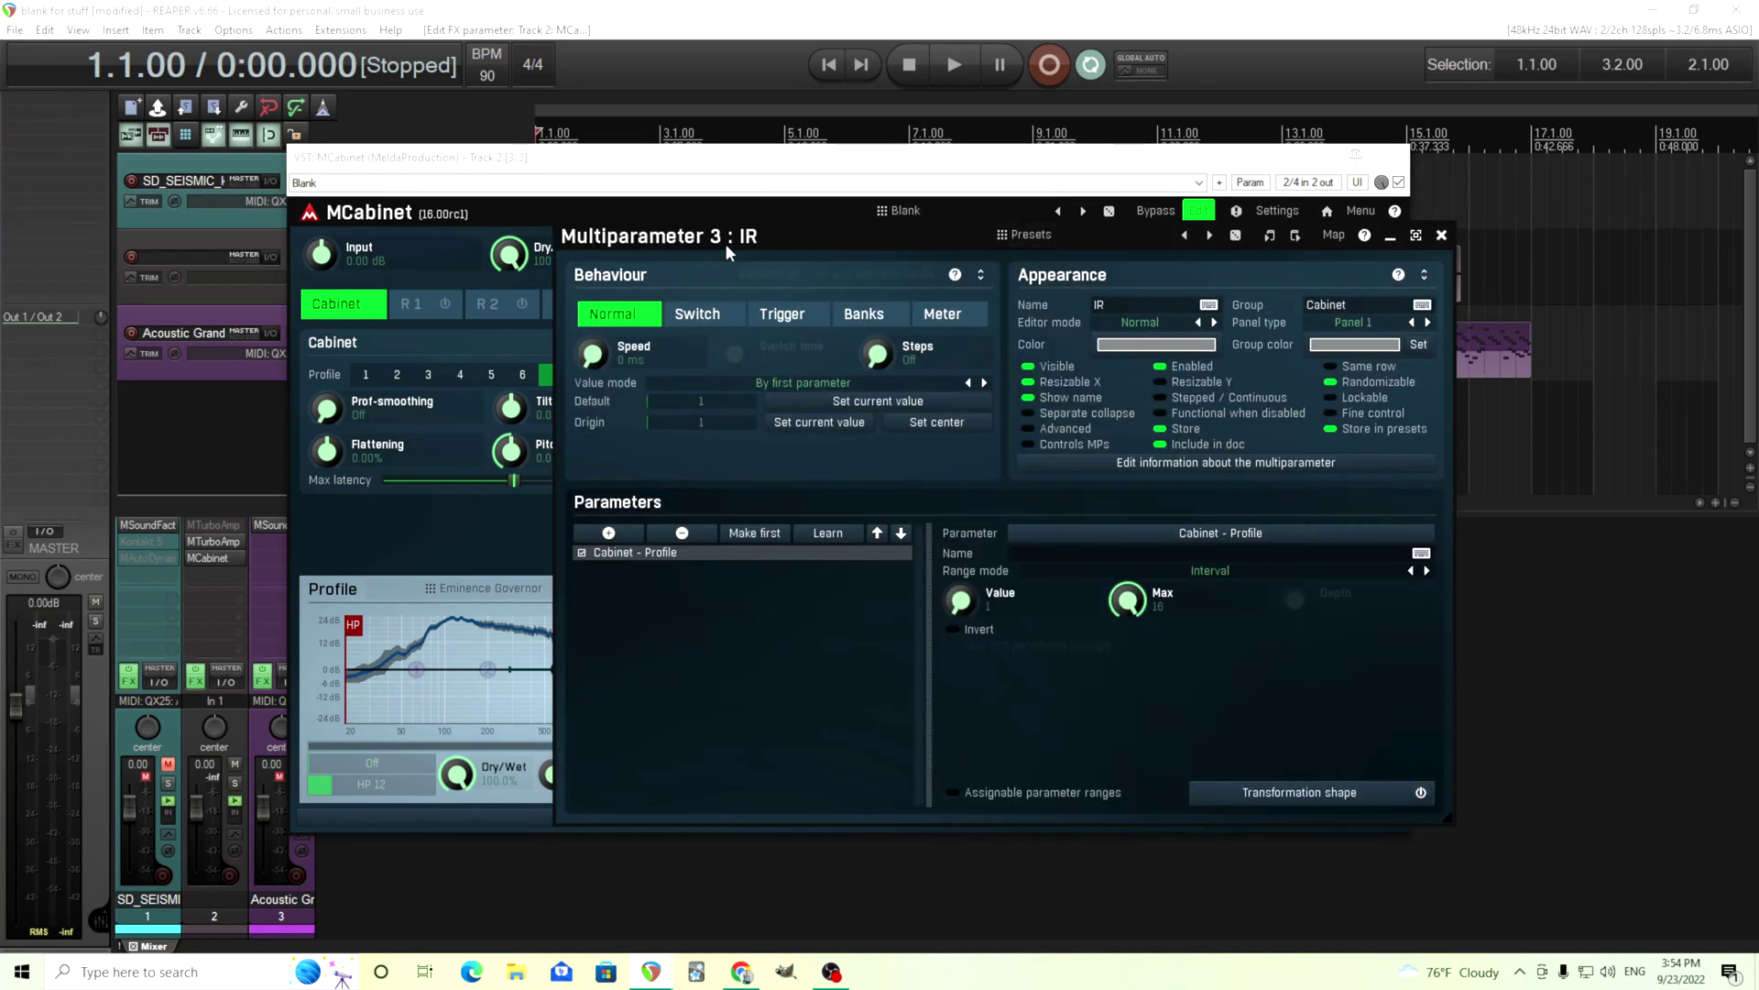
drag(725, 243, 912, 404)
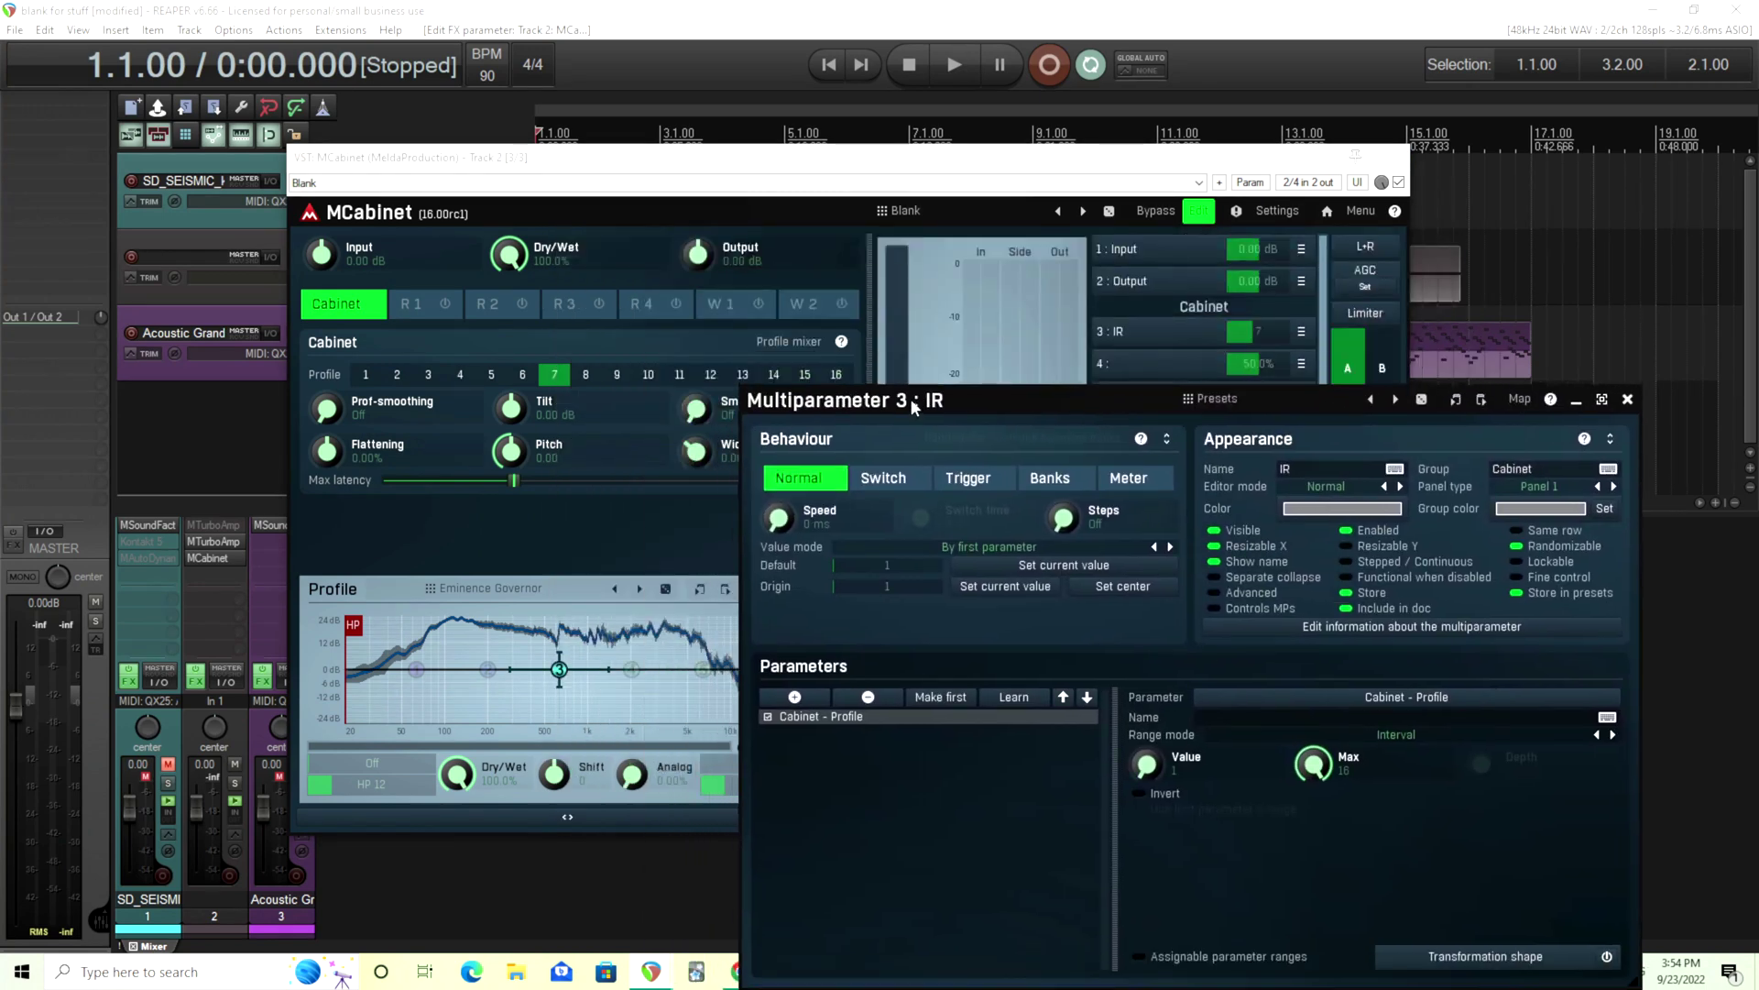
click(1030, 546)
click(1046, 556)
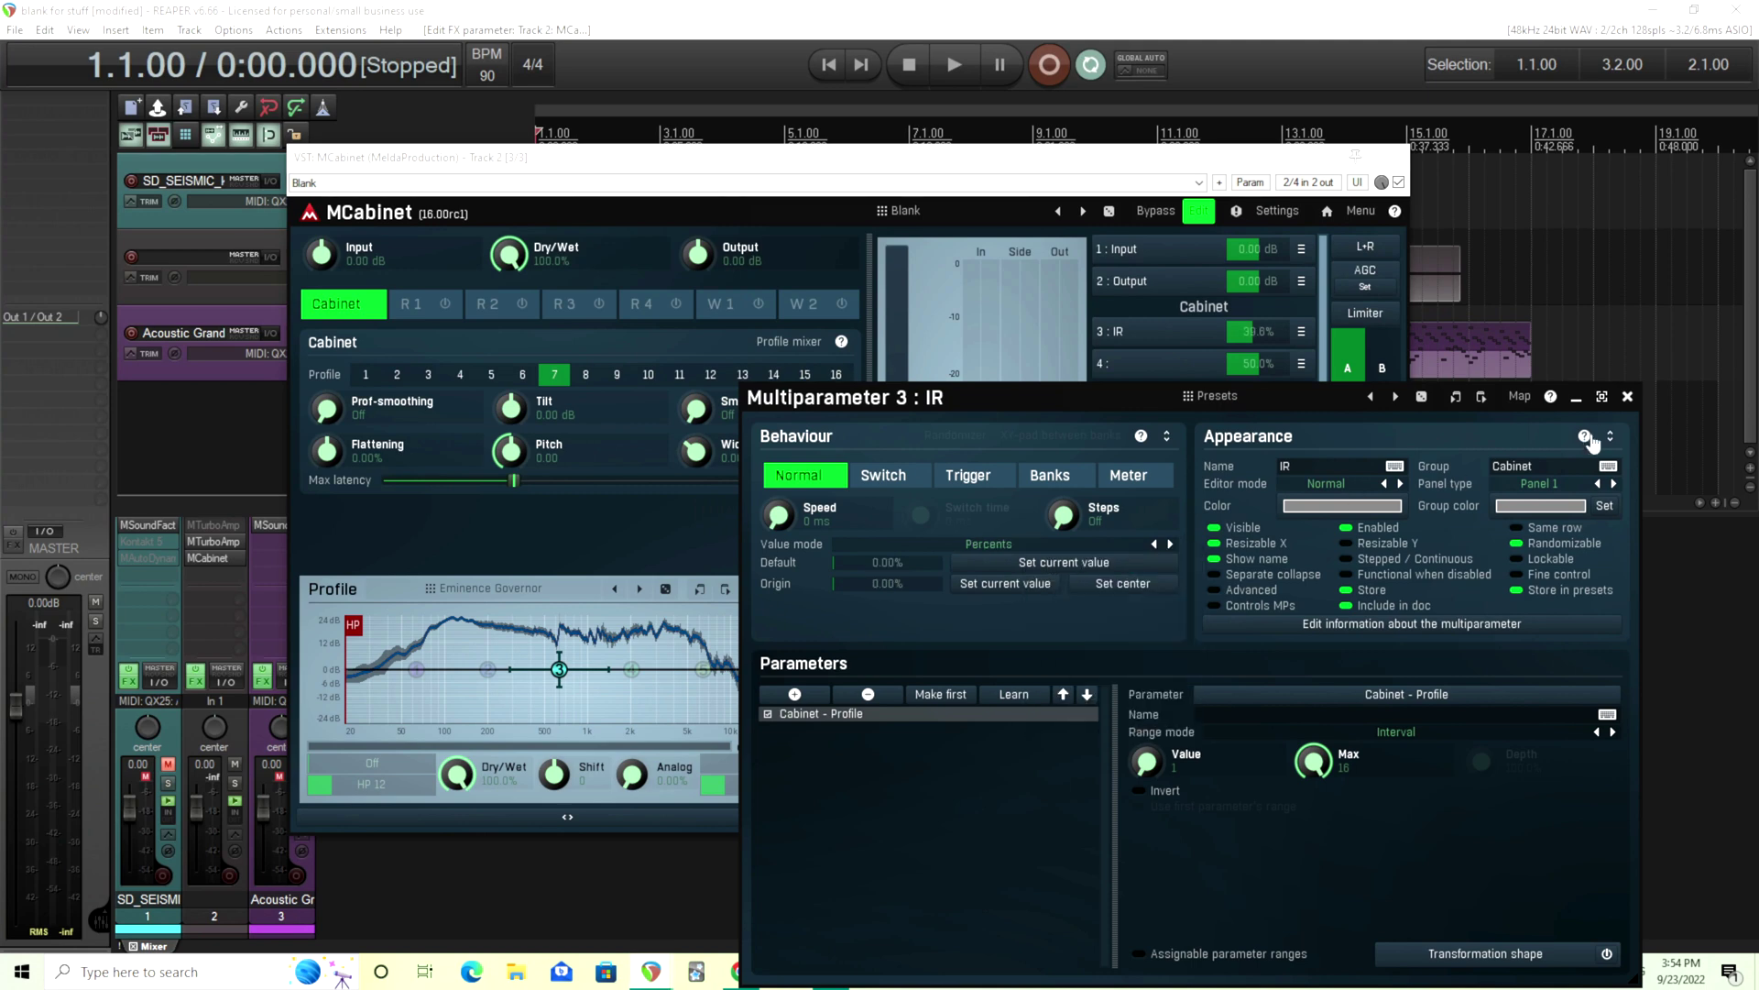
click(1627, 396)
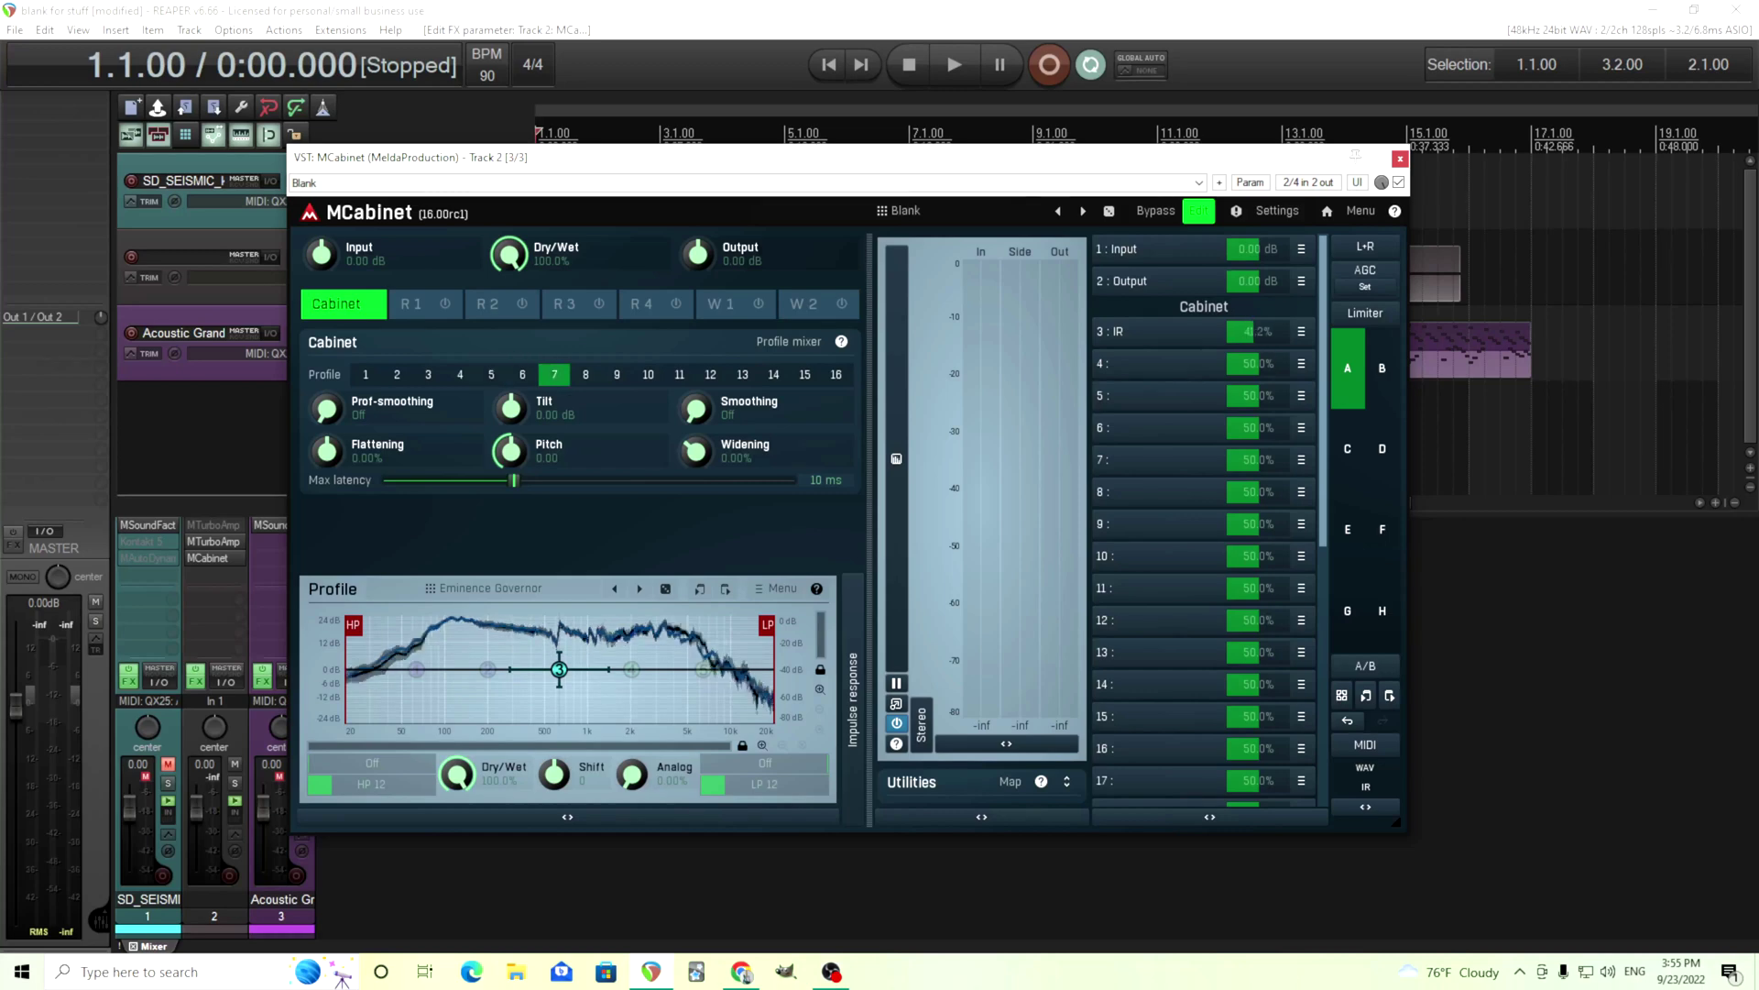
Step: Check the IR knob on the device screen, and set the IR multiparameter's value mode to By first parameter and its value to 1
click(1198, 214)
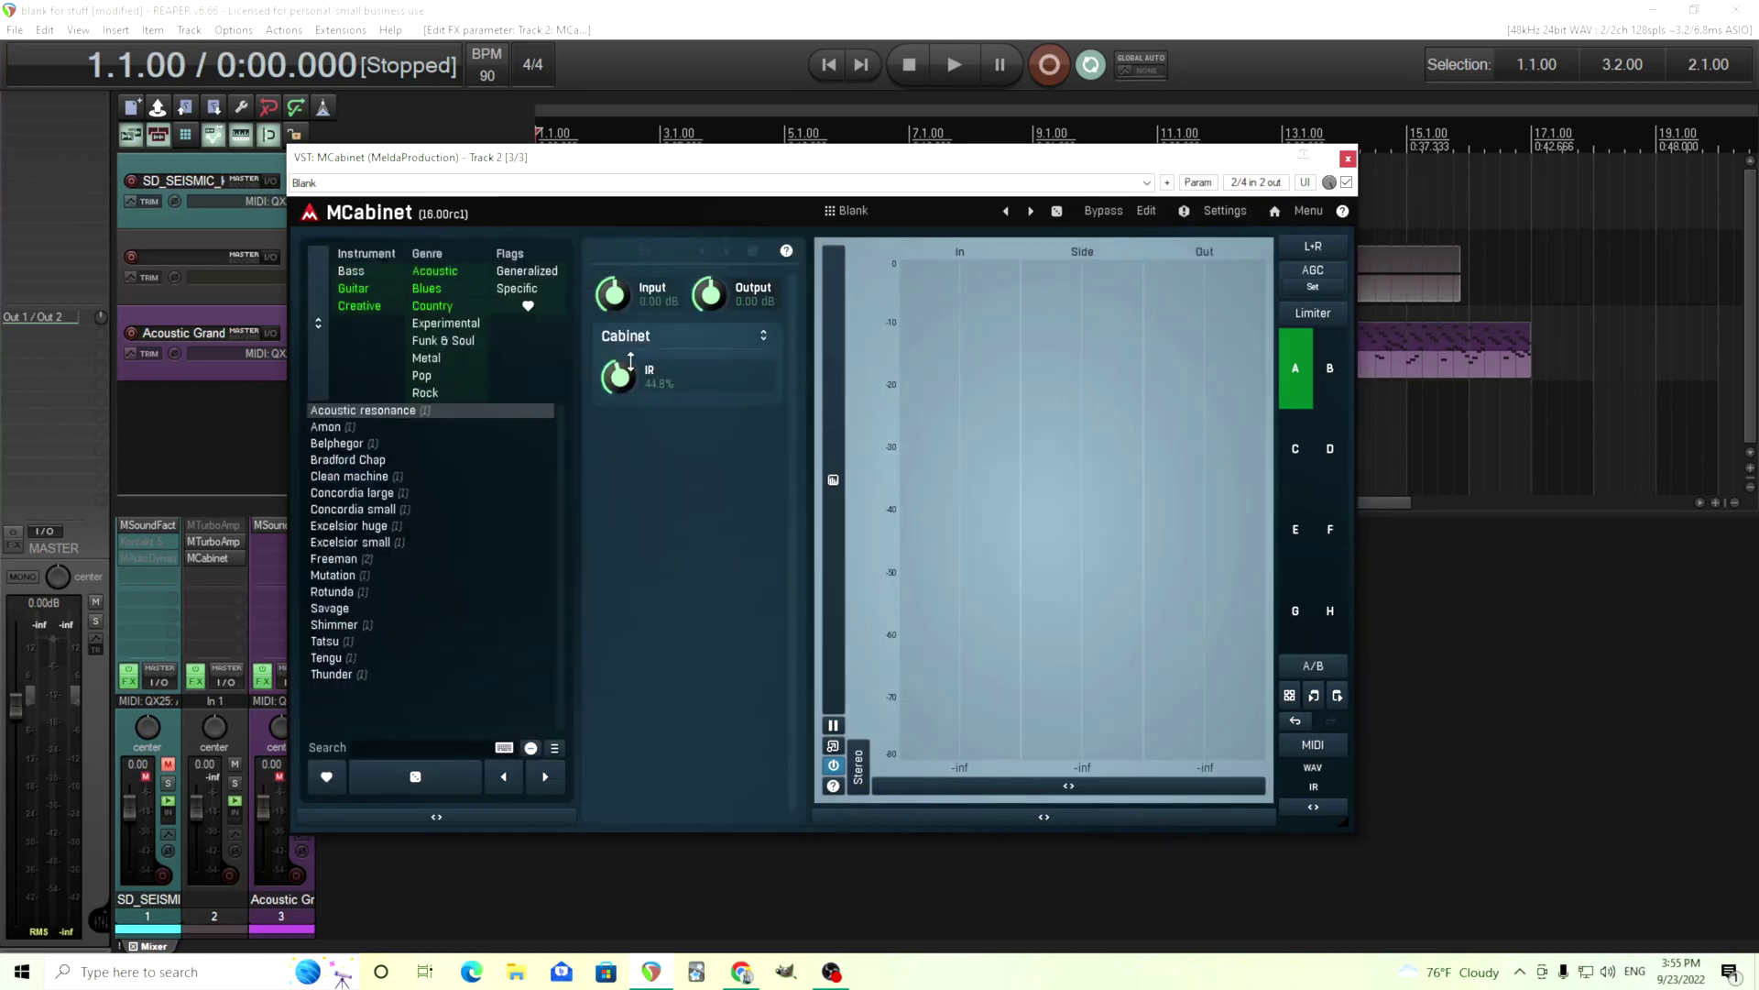
click(1146, 211)
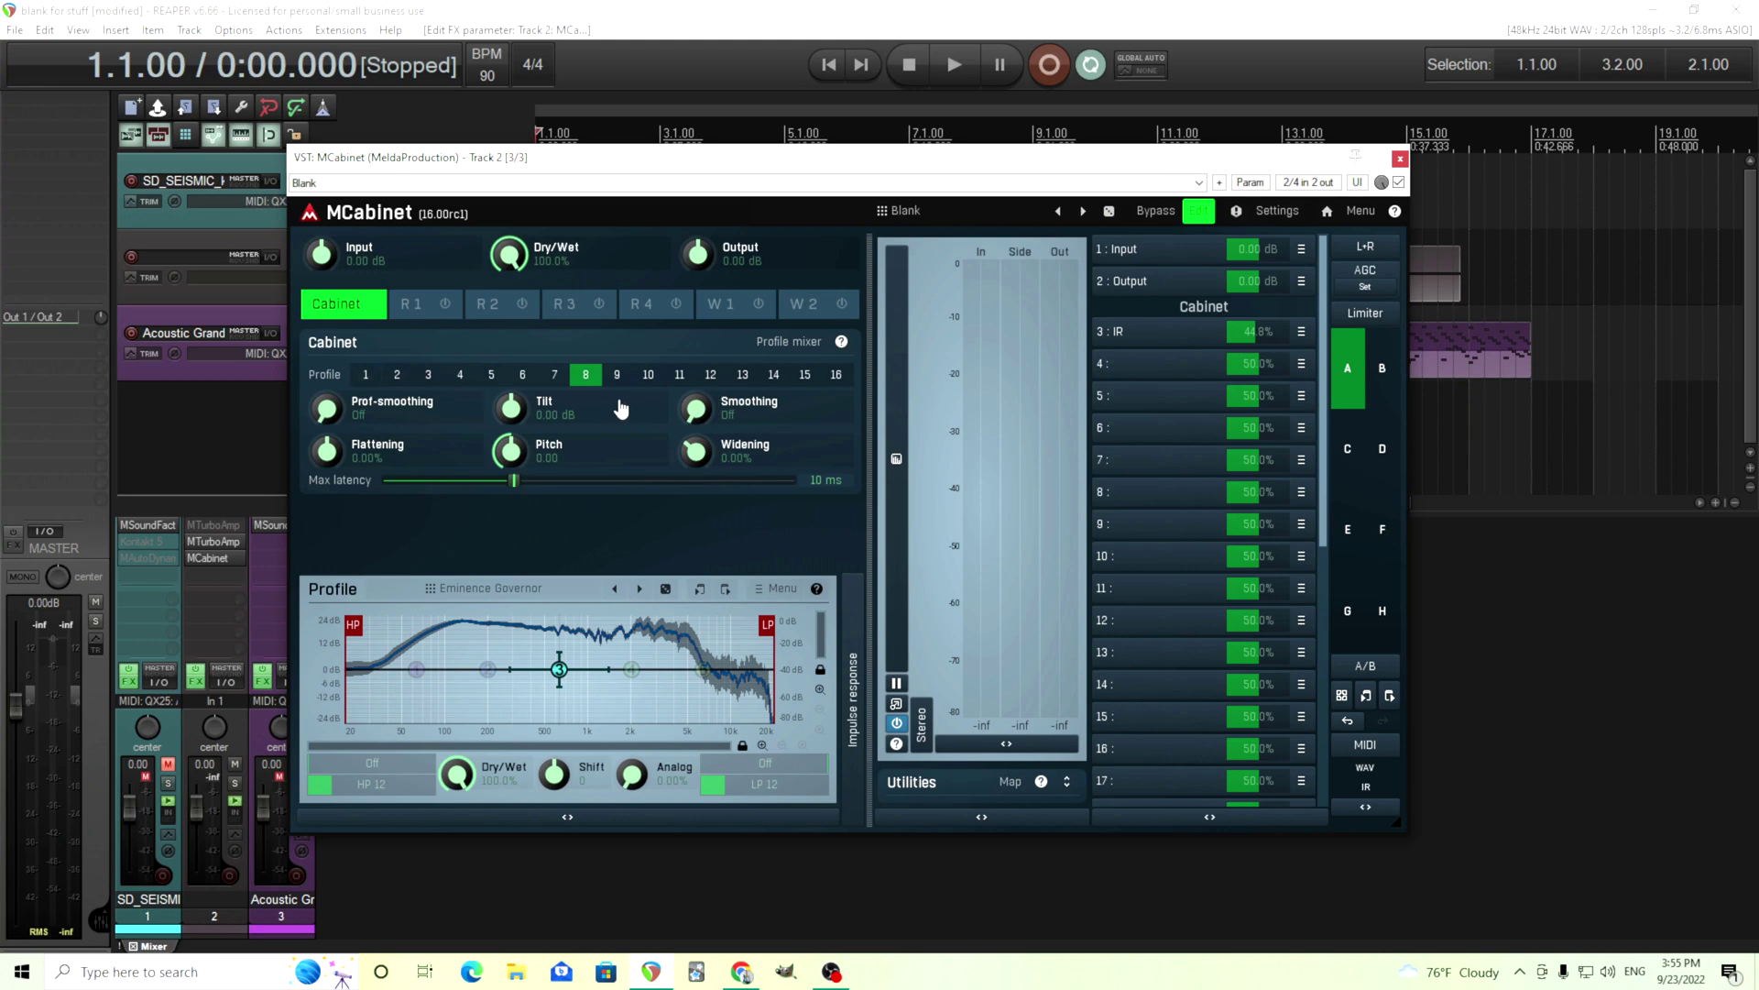
click(1198, 330)
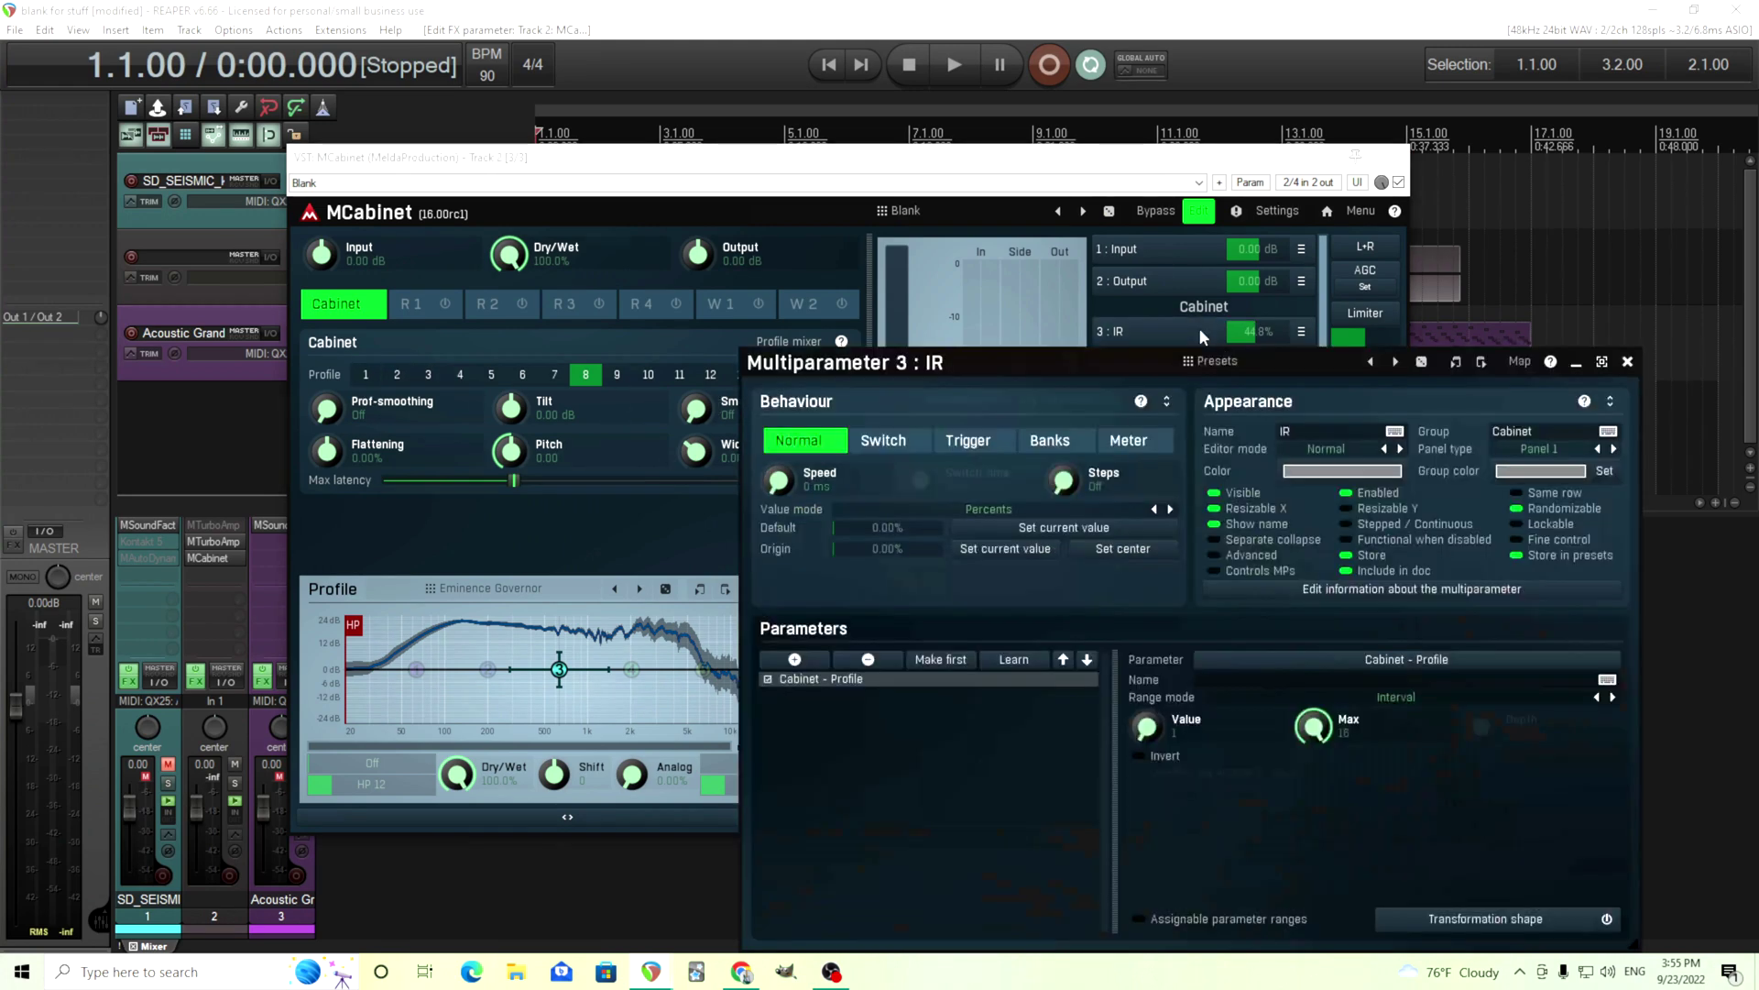
click(999, 509)
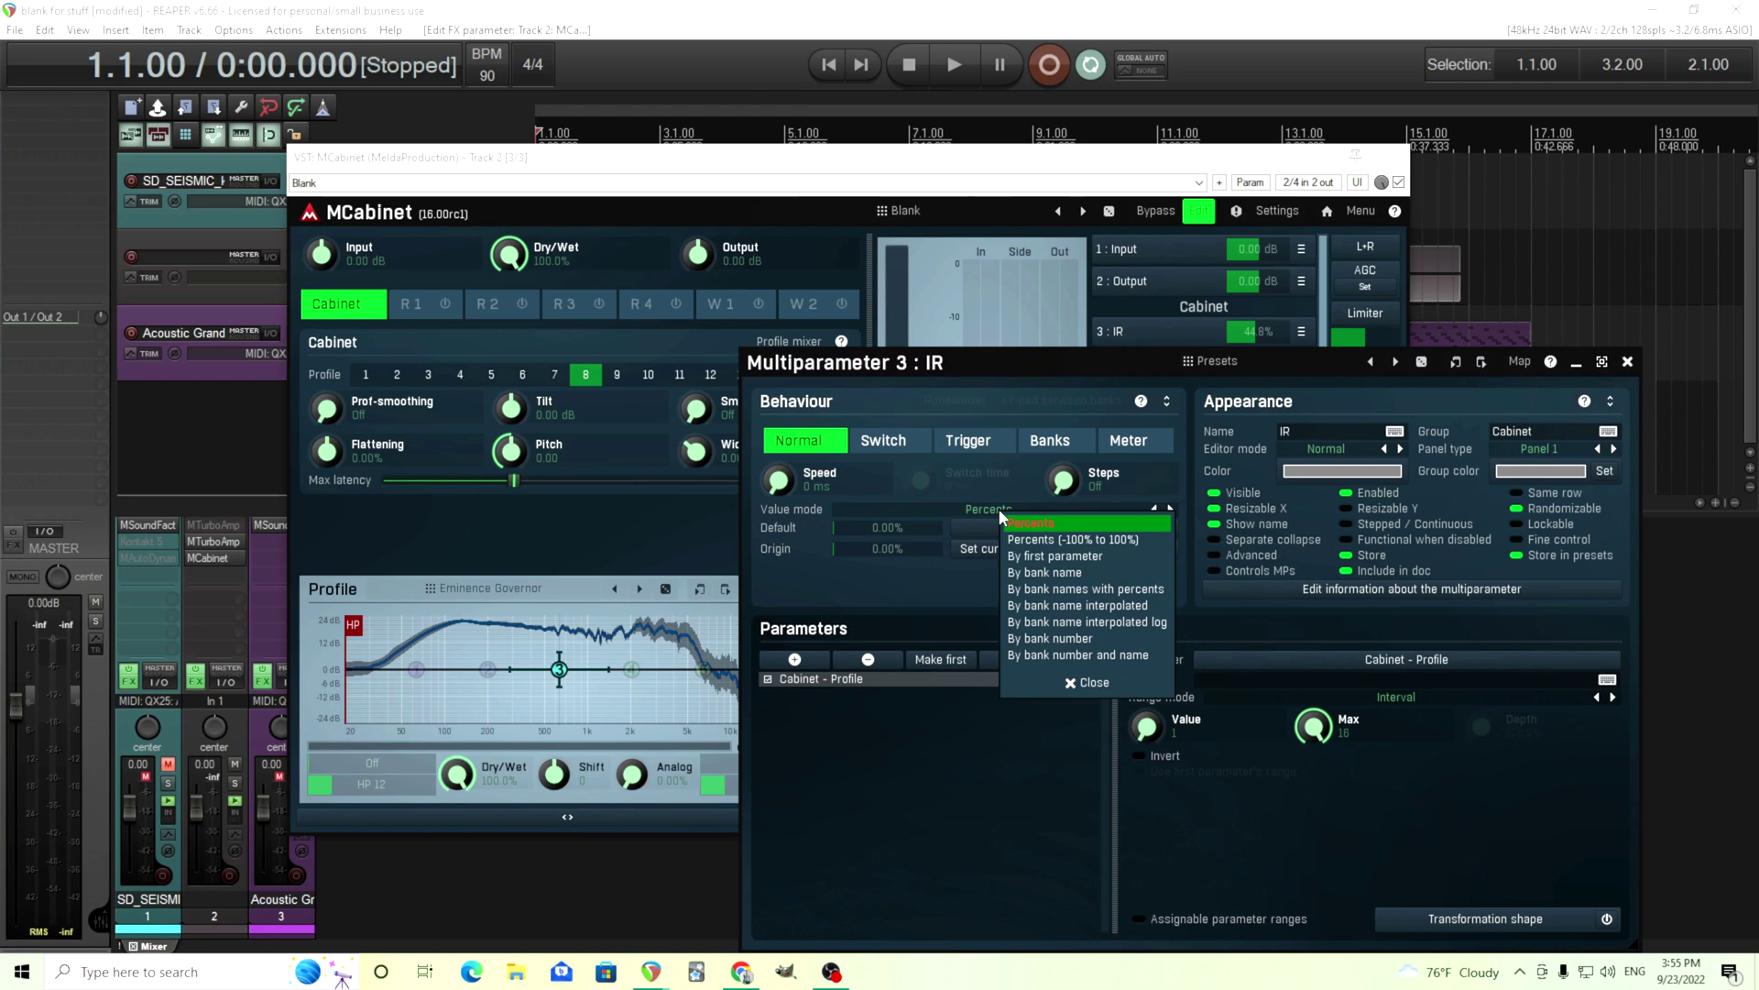
click(1054, 555)
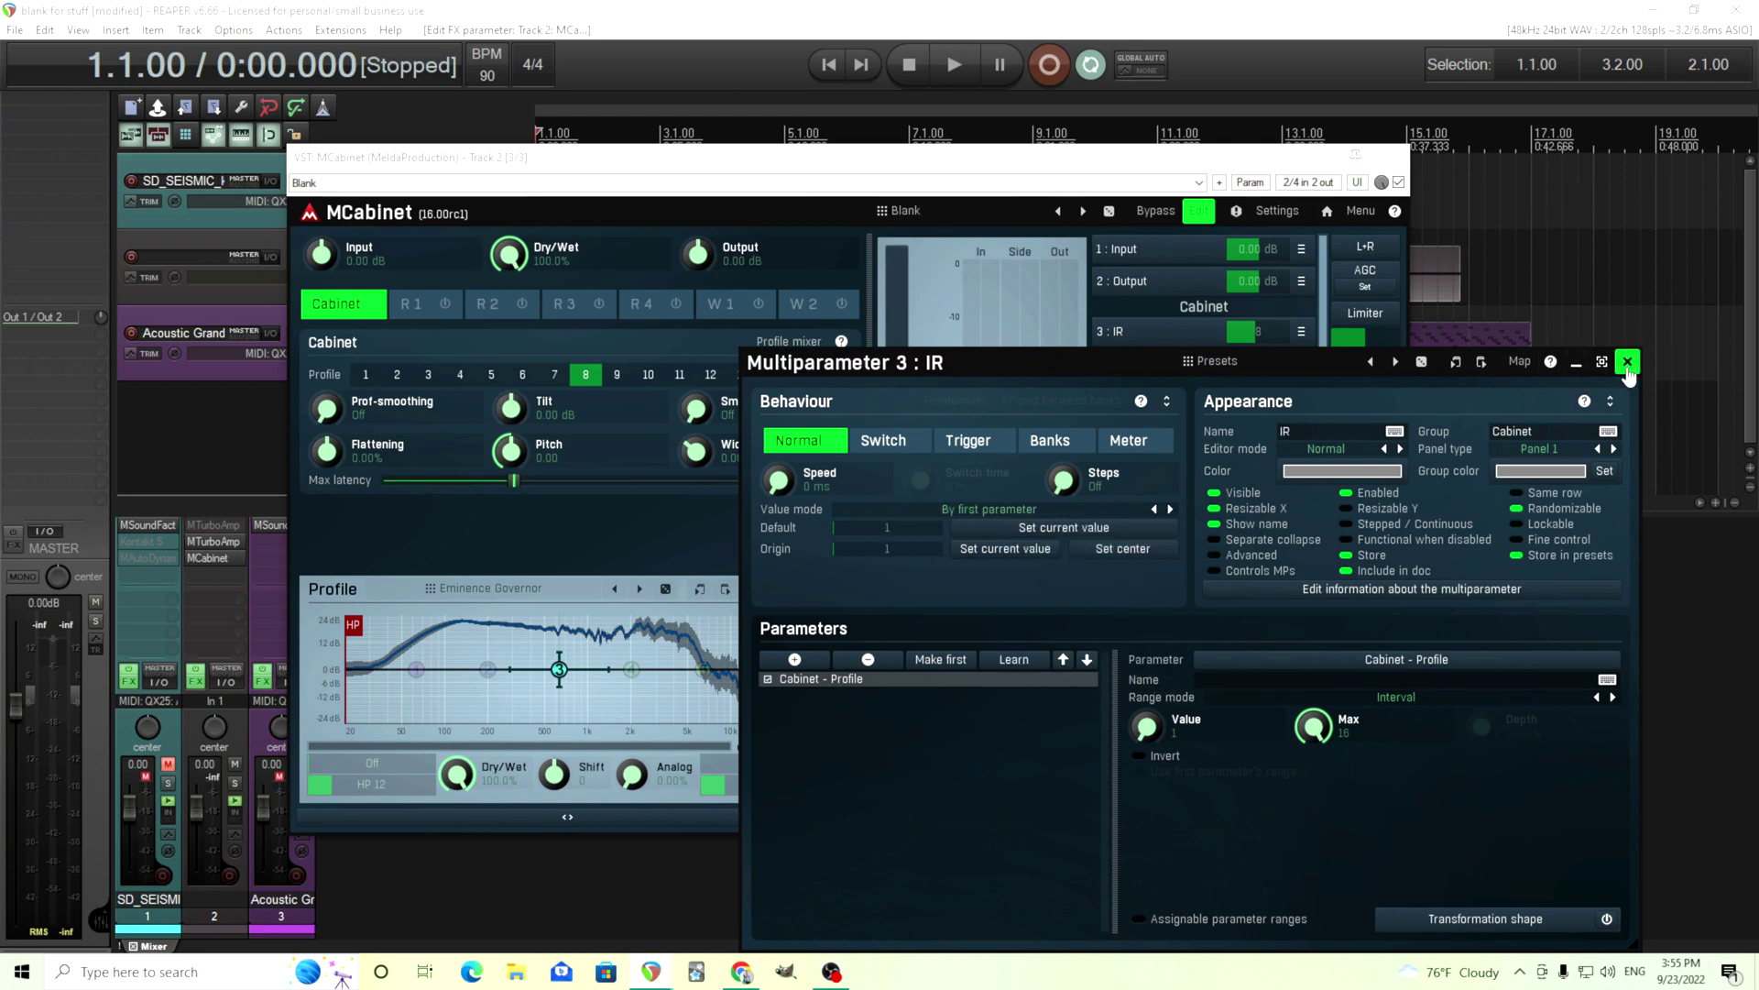
click(1627, 361)
drag(1270, 340, 1270, 394)
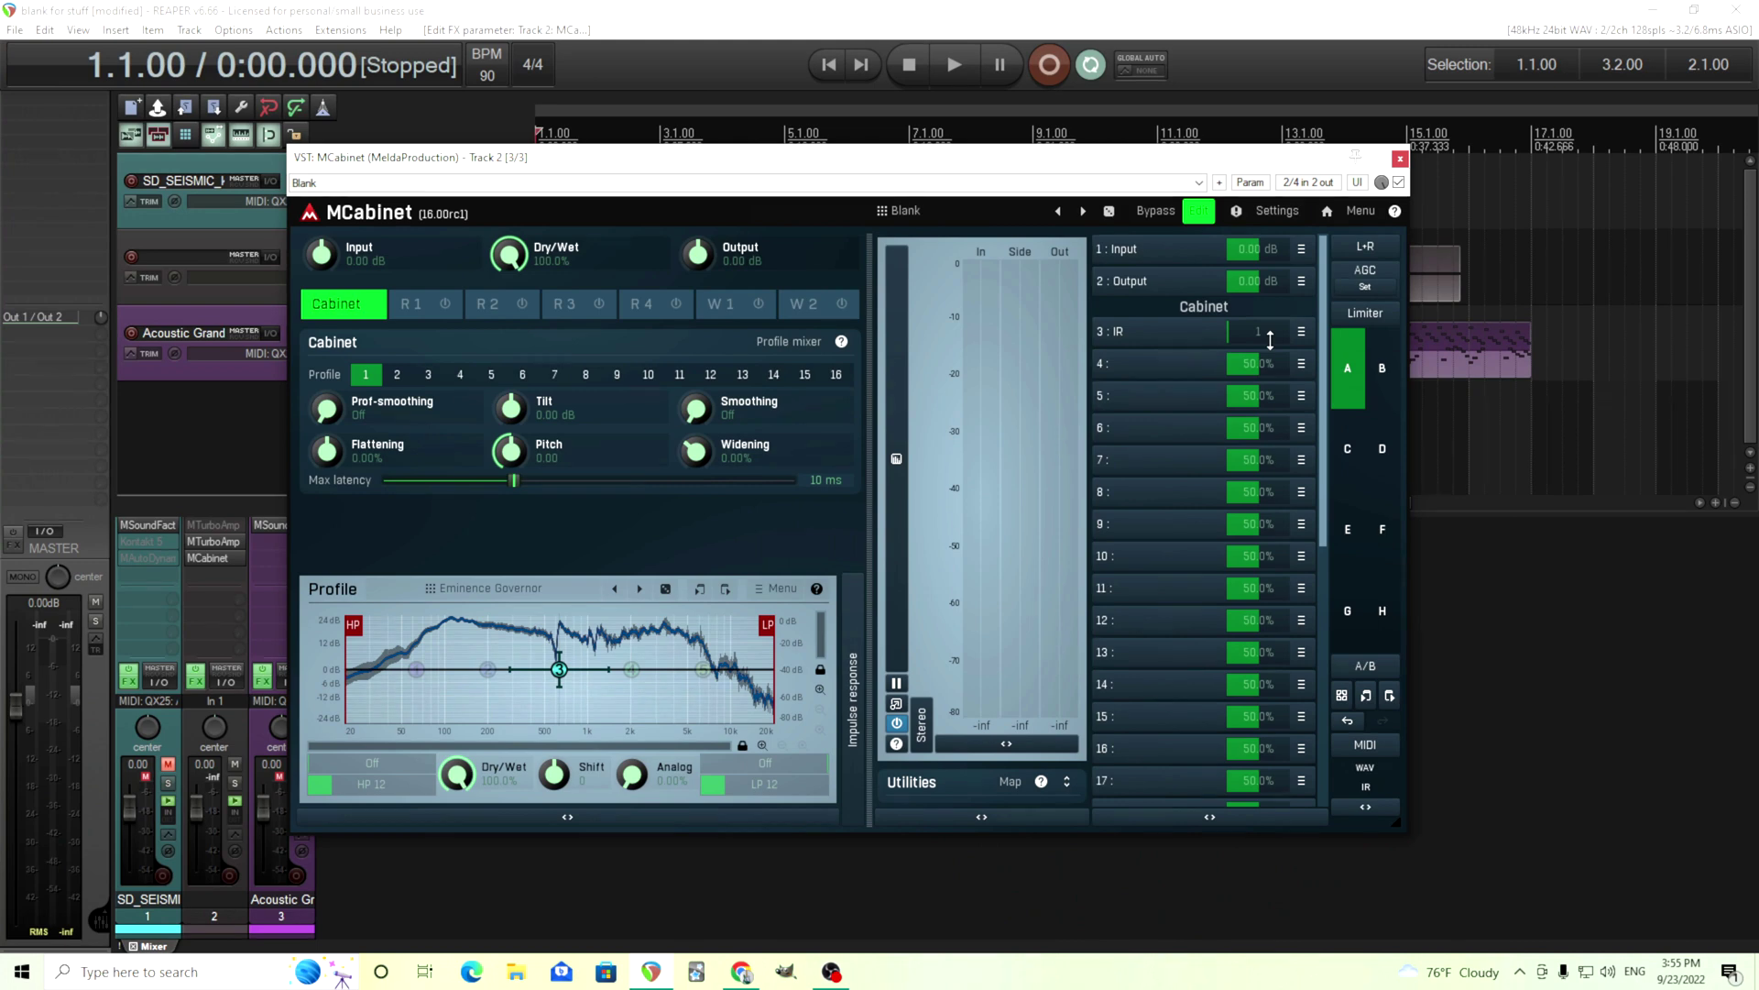
Step: Limit the IR multiparameter's Cabinet - Profile range to a Max of 8 and sweep its value to test the range
right_click(1196, 334)
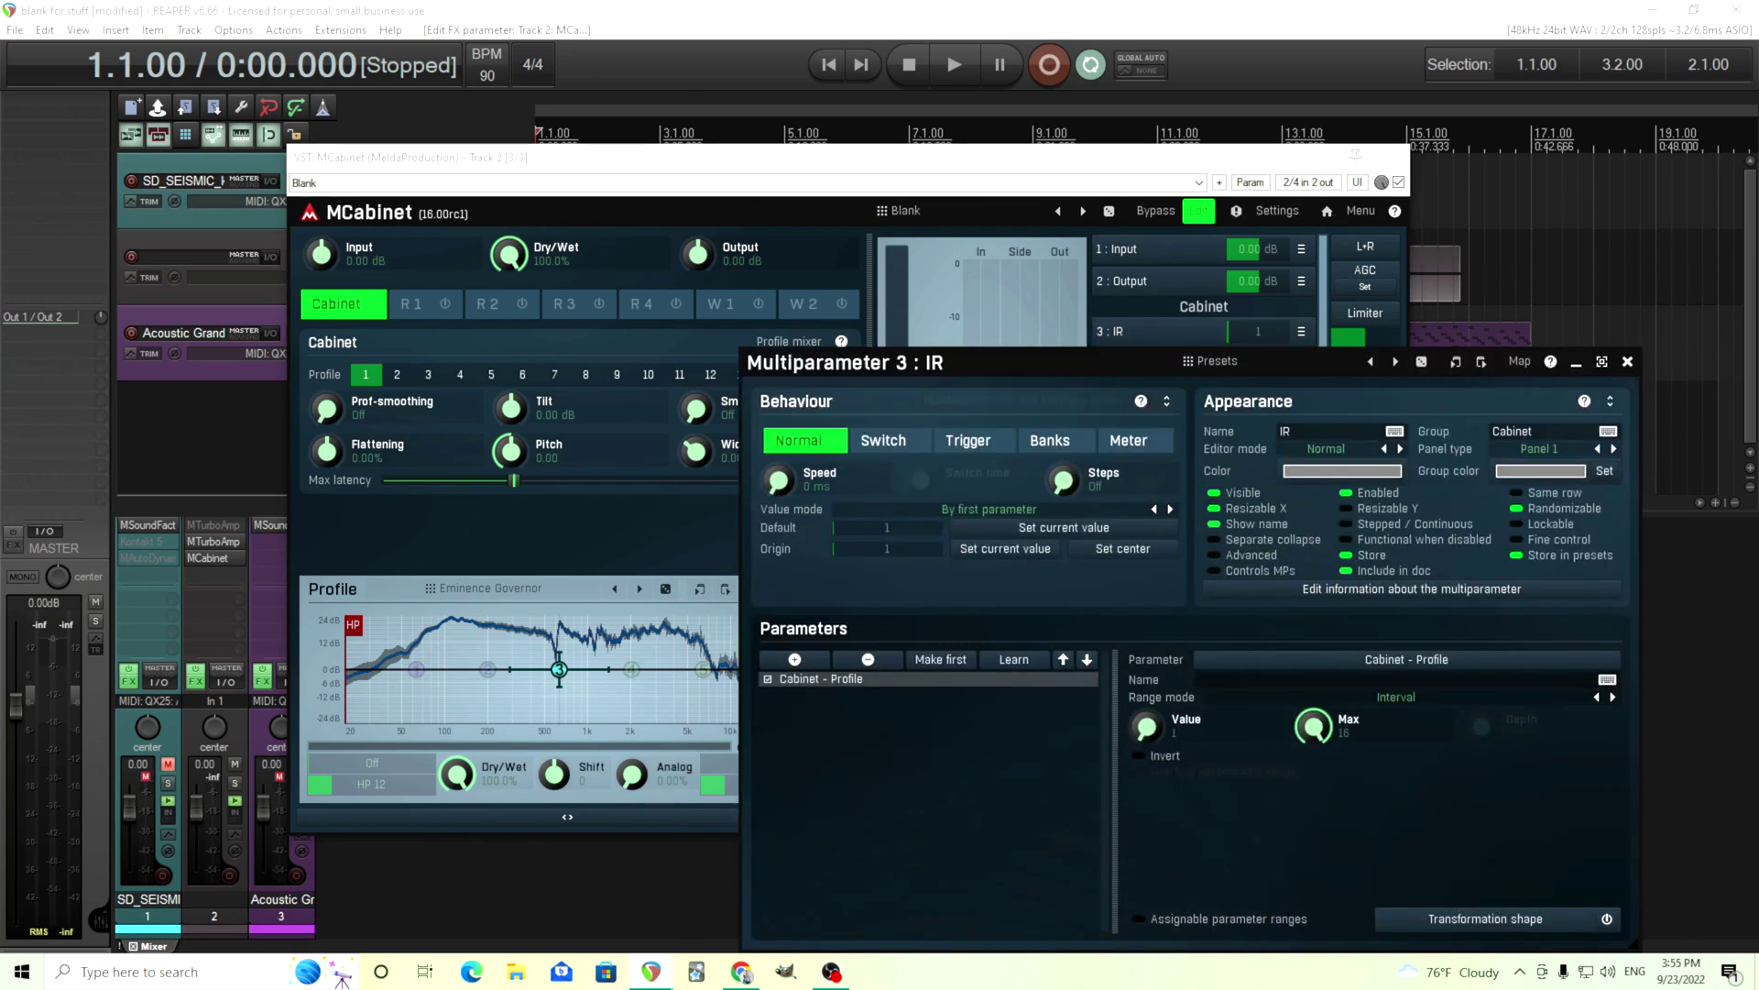
drag(1313, 726, 1314, 747)
click(1628, 362)
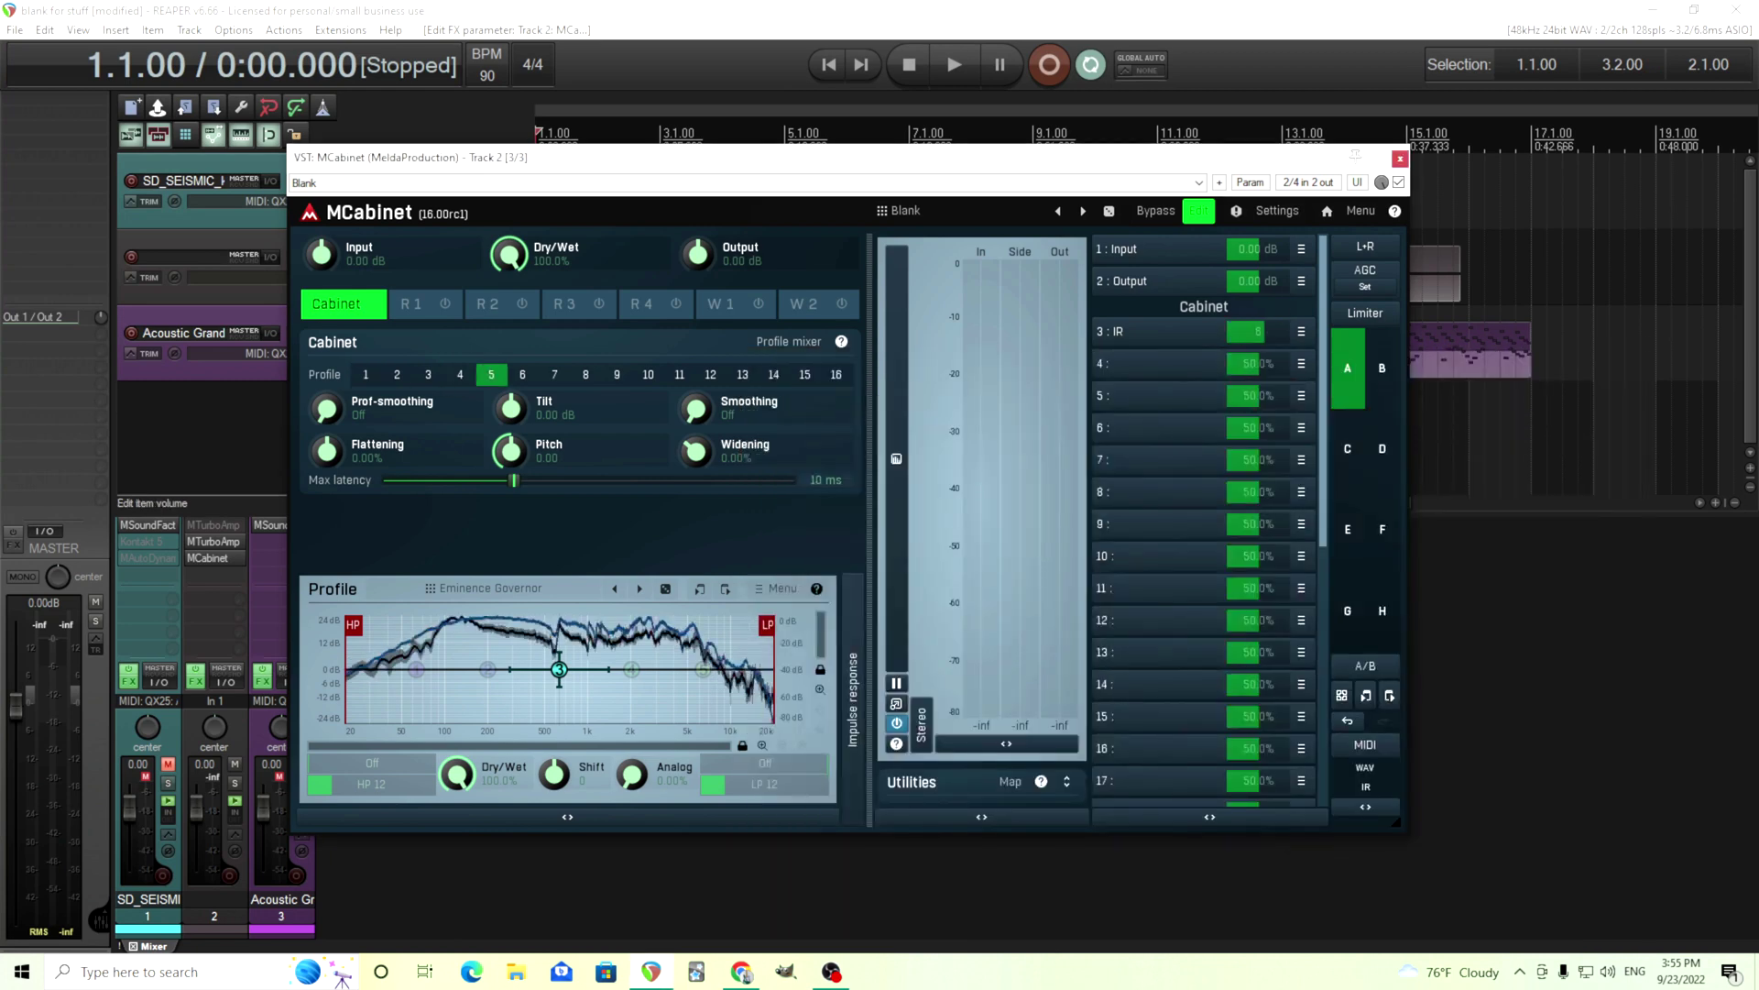
drag(1257, 332, 1257, 385)
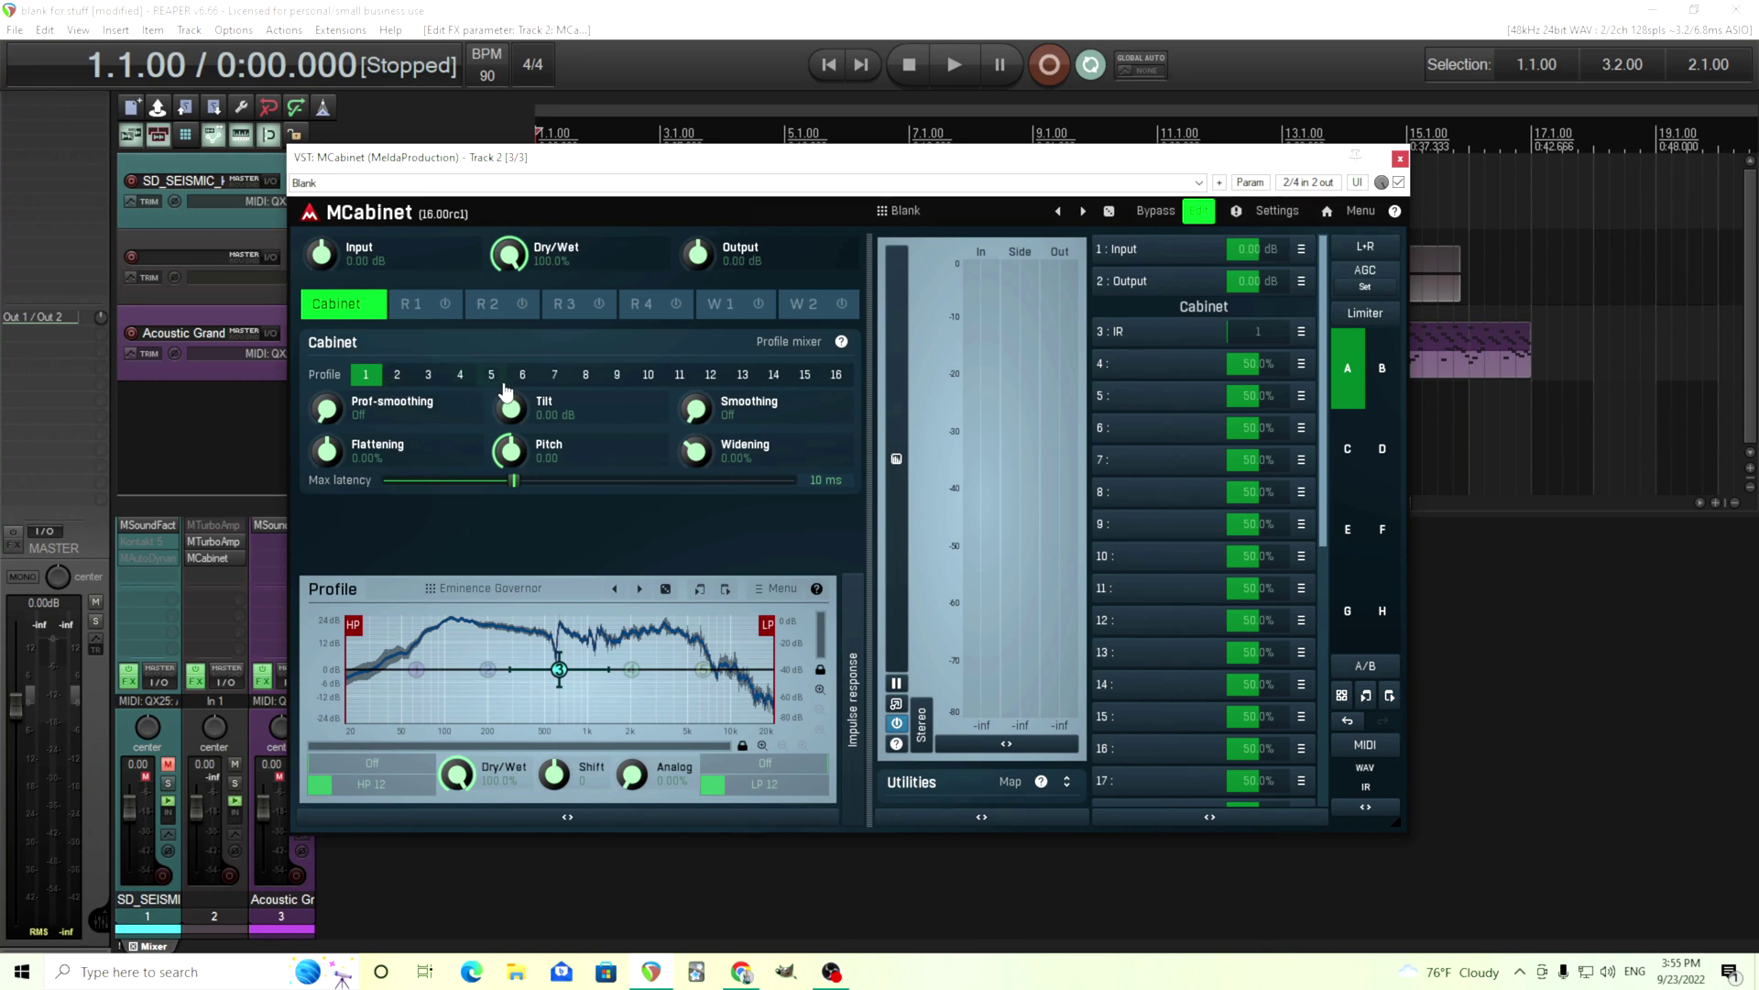
Step: Switch the behaviour of the IR multiparameter to Banks and use 4 banks
click(1173, 333)
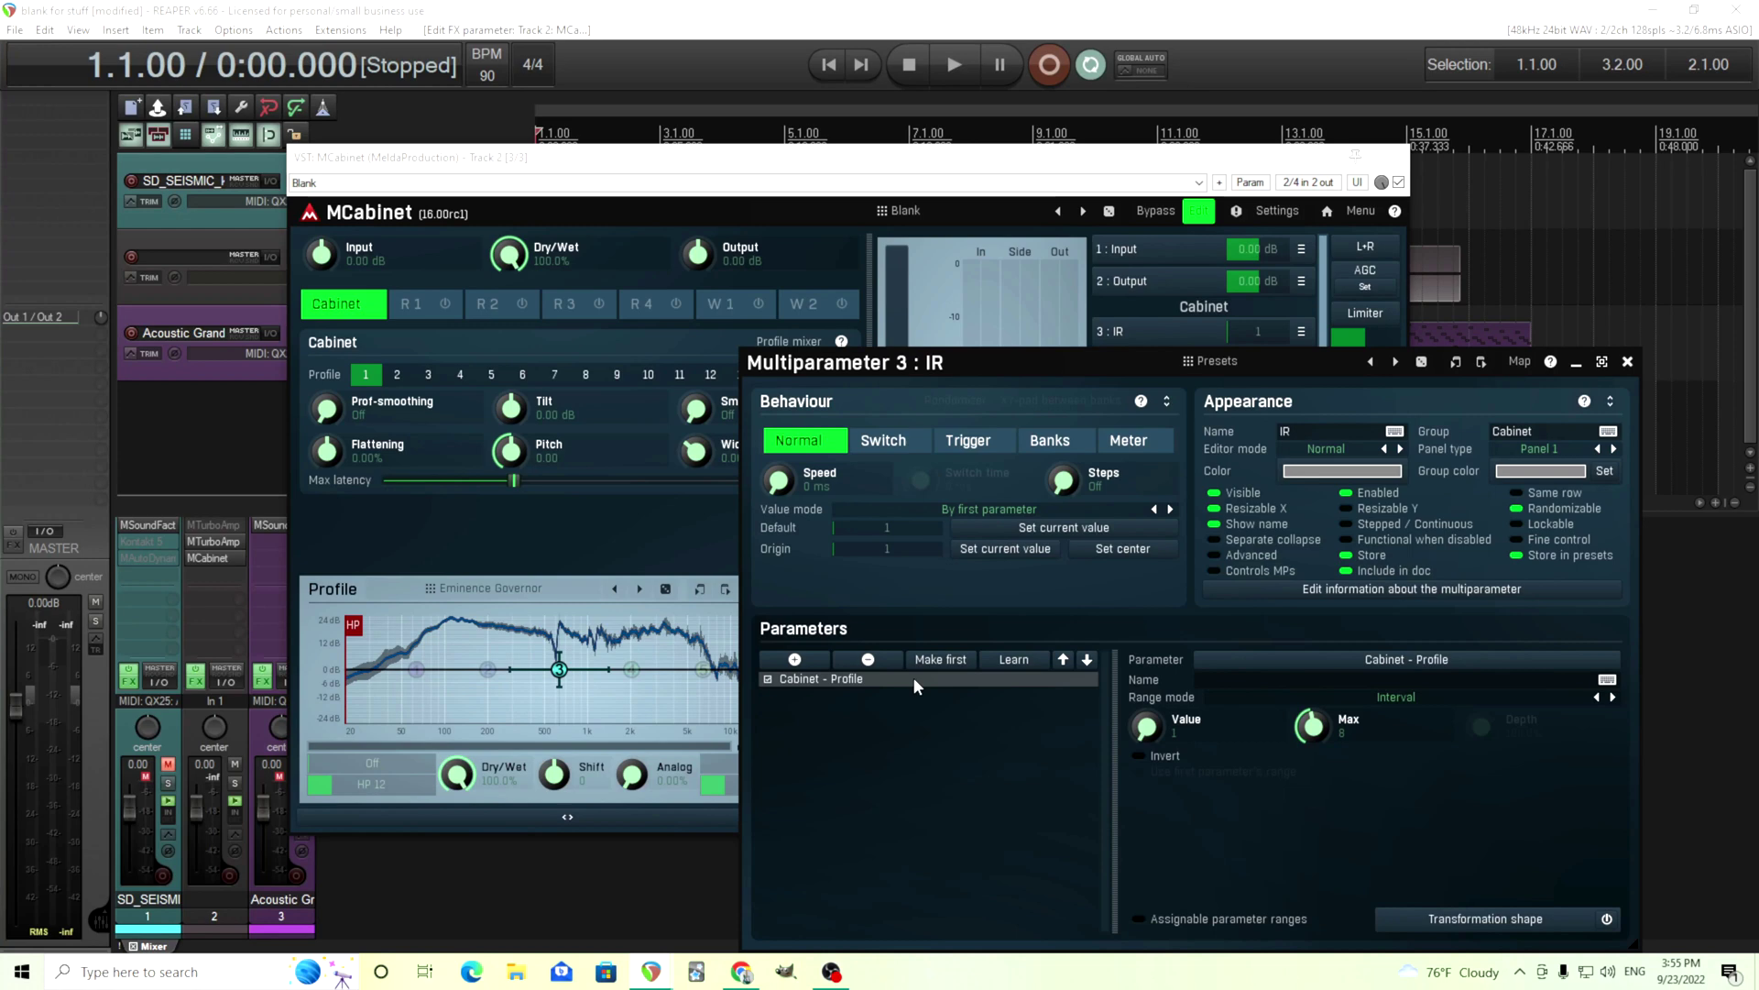
click(1049, 443)
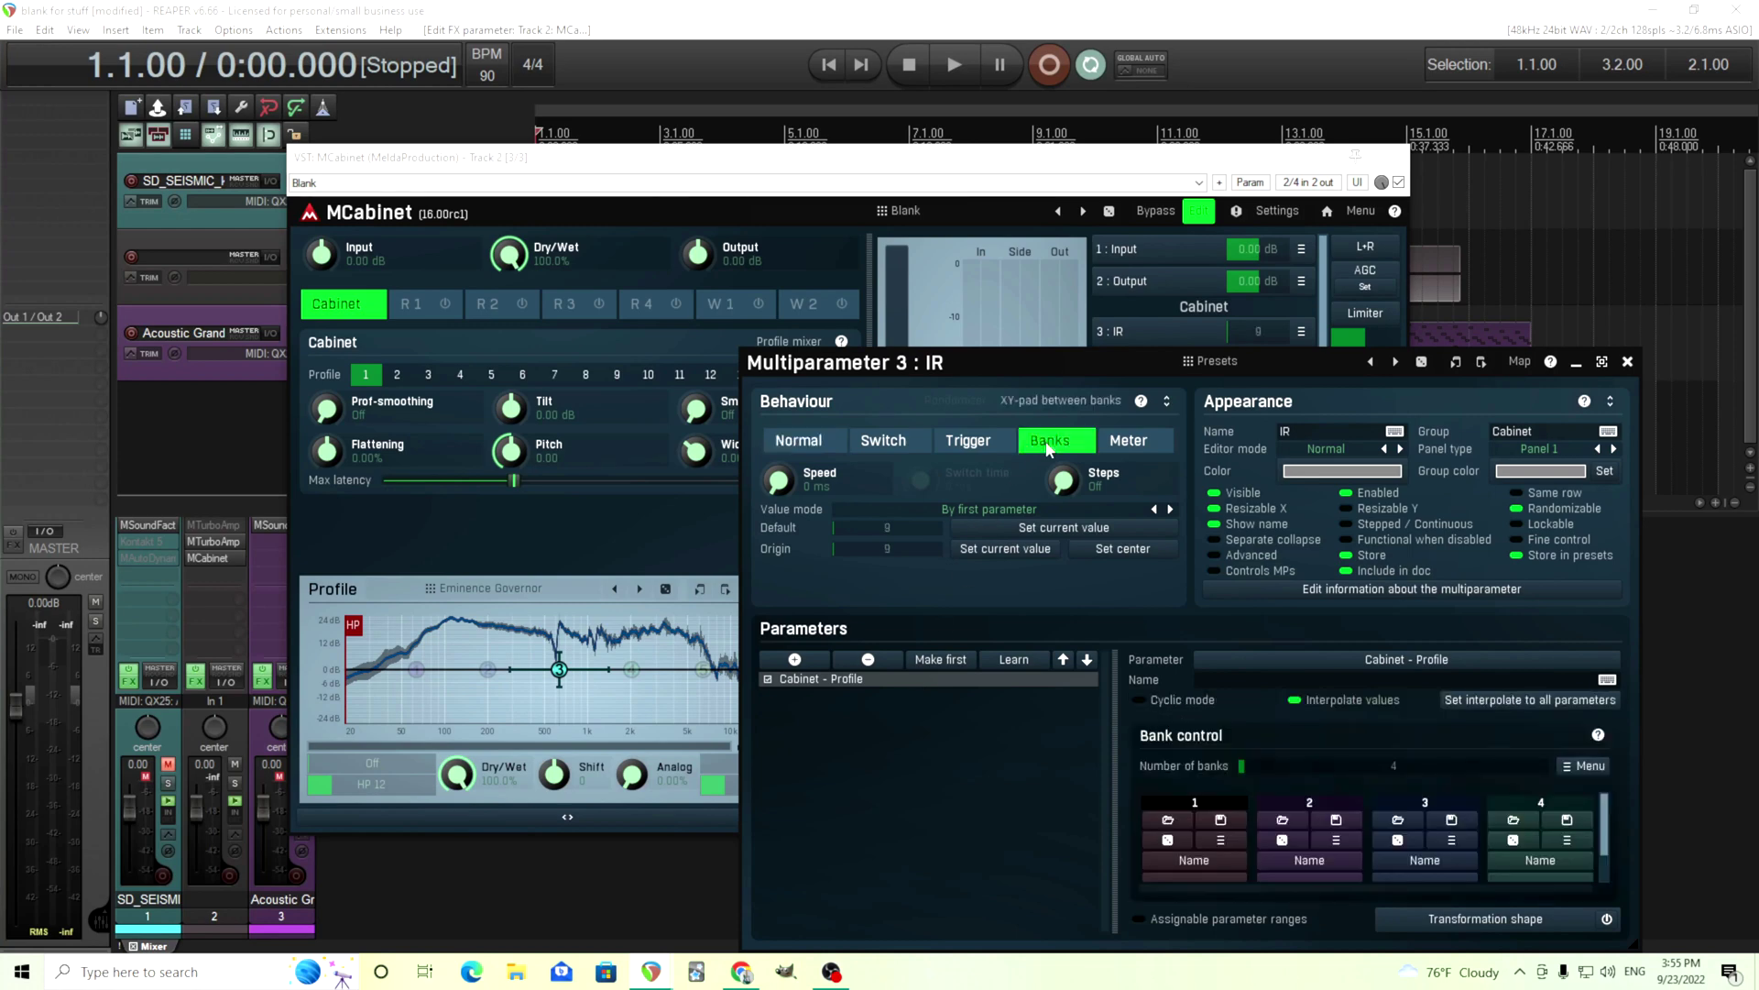
drag(937, 366, 856, 268)
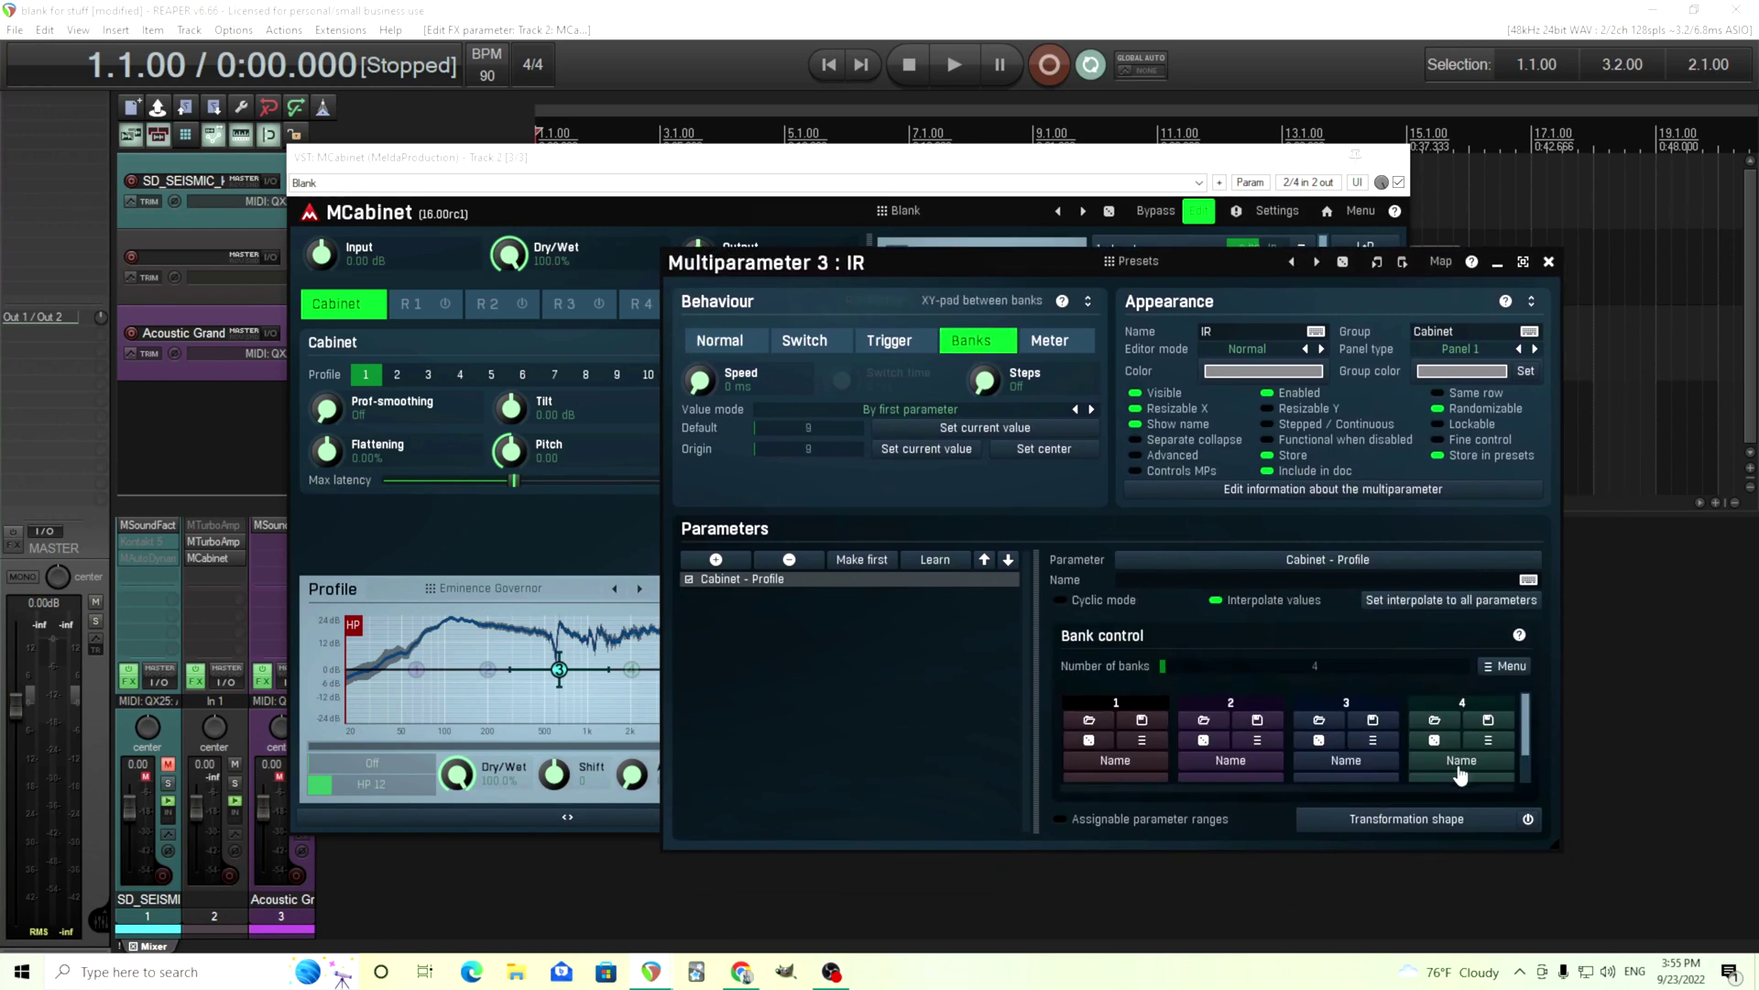
mouse_move(1389, 667)
mouse_down()
mouse_move(1389, 632)
mouse_move(1389, 659)
mouse_up()
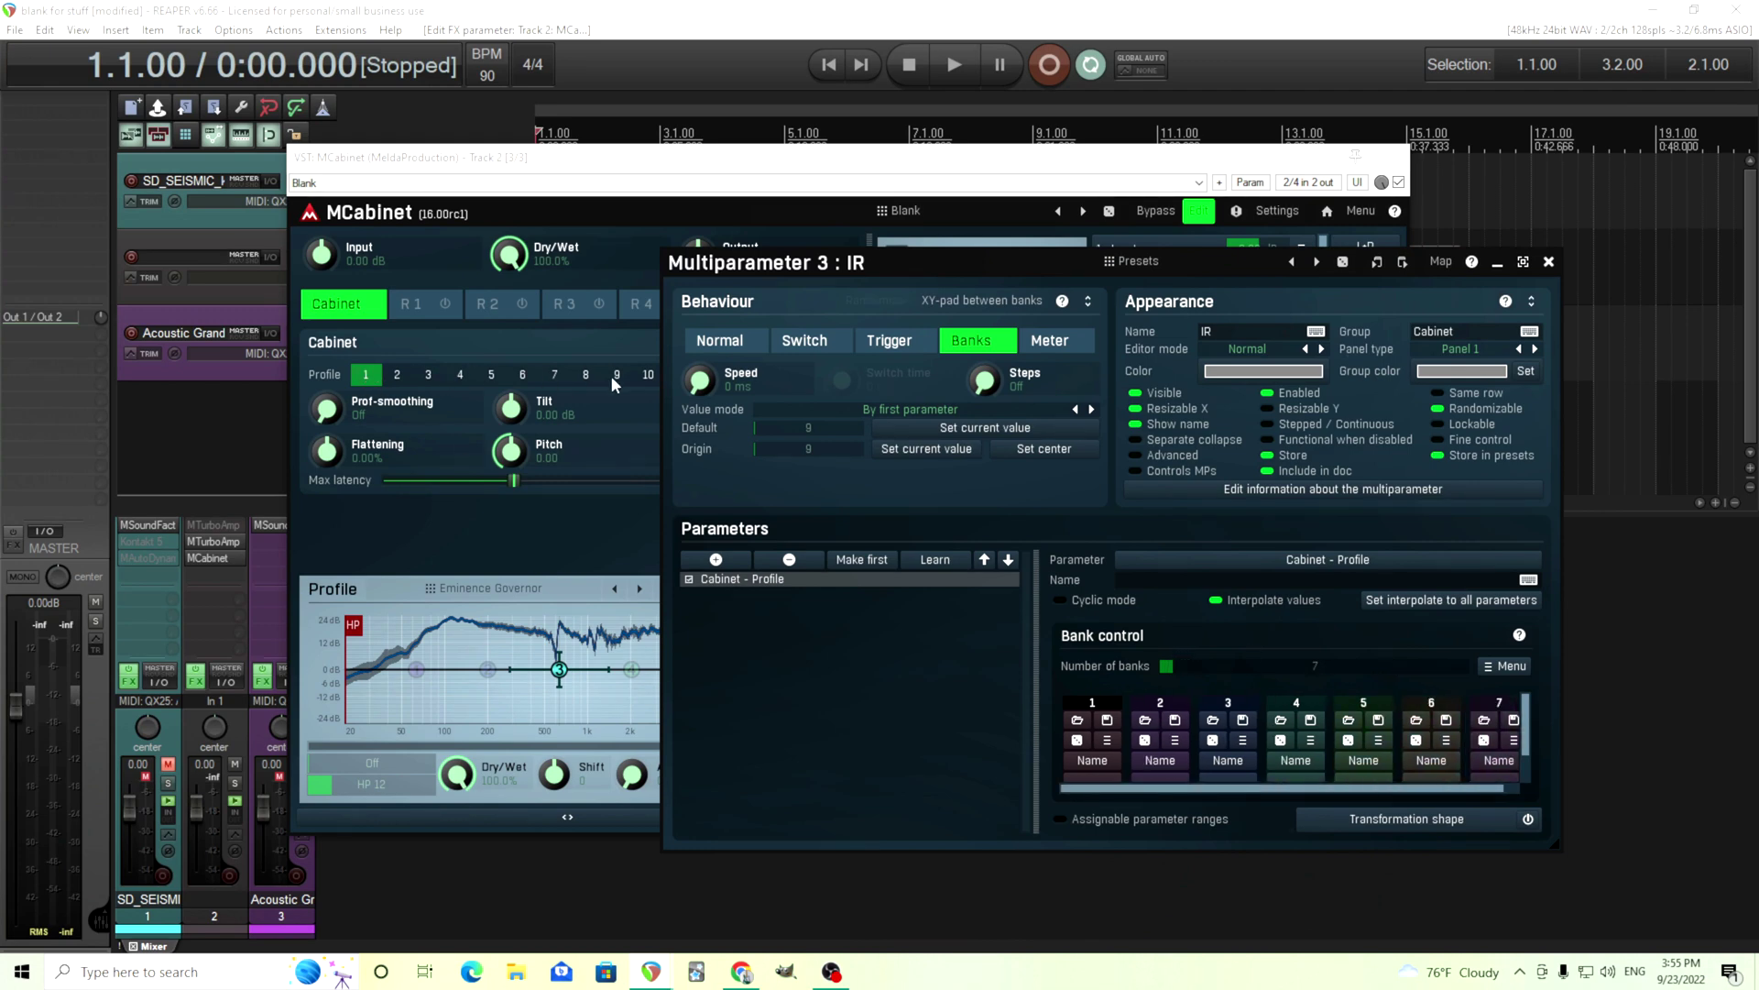
drag(1206, 672, 1207, 684)
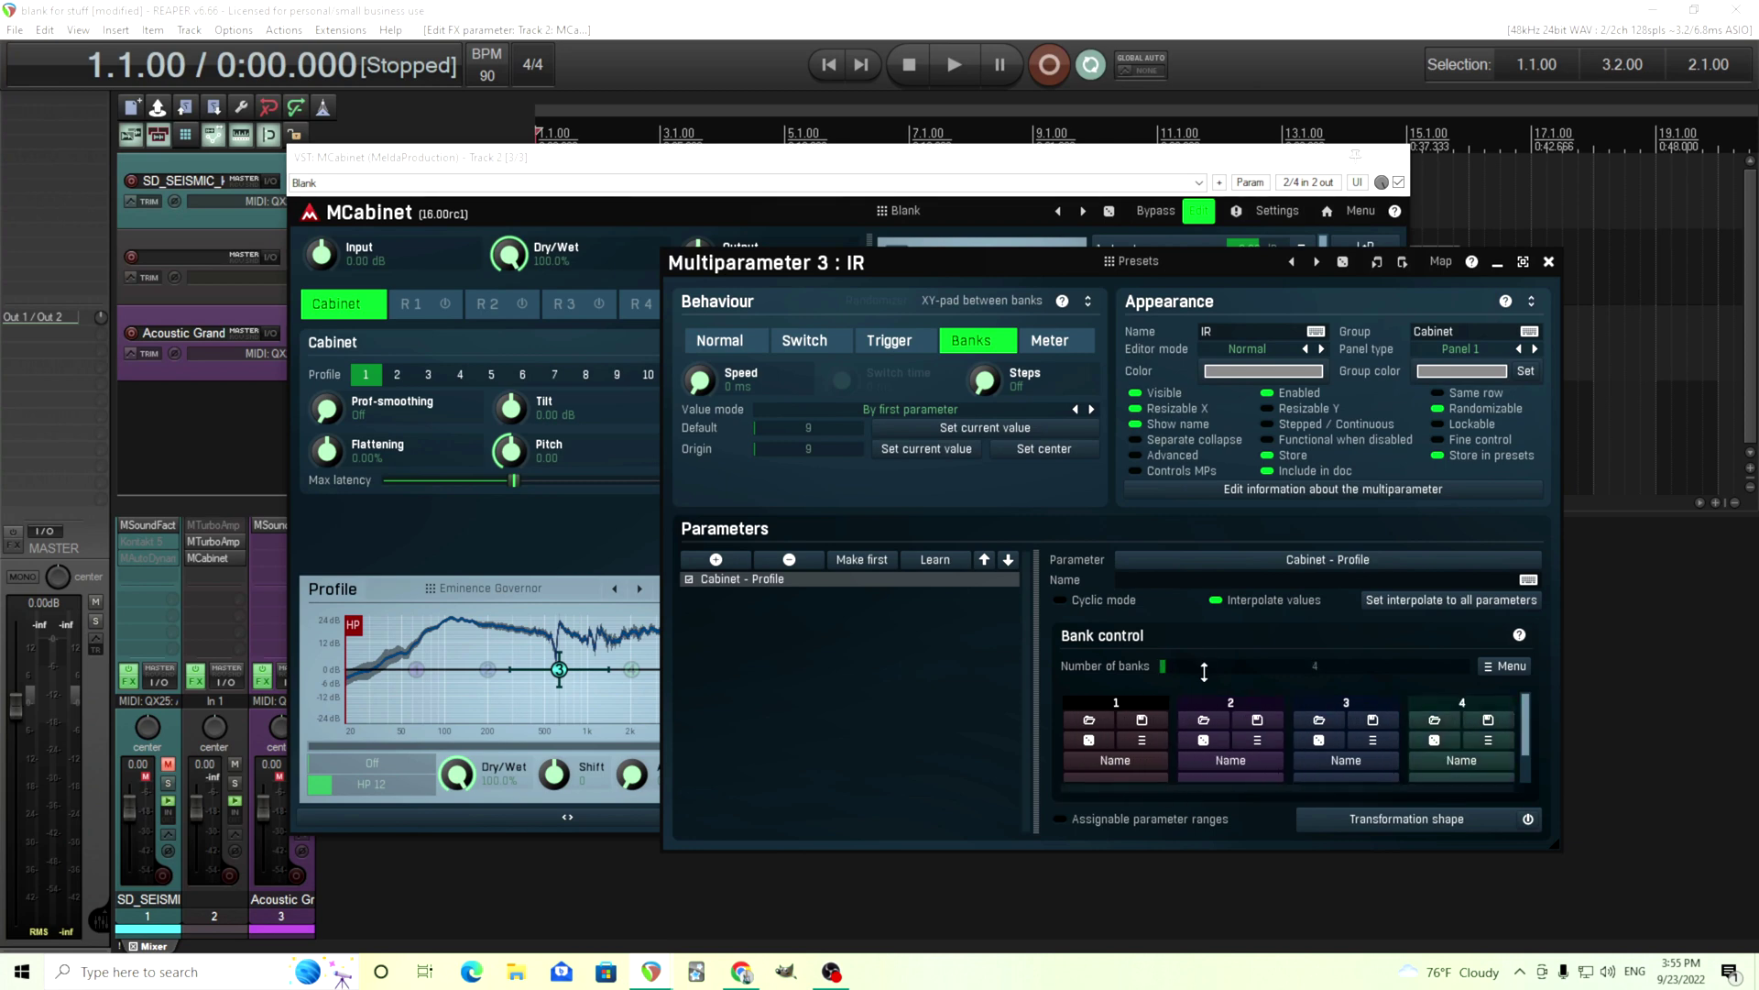
Step: Set the profile values of the banks to 1 for bank 1, 3 for bank 2 and 7 for bank 3
drag(812, 268, 689, 207)
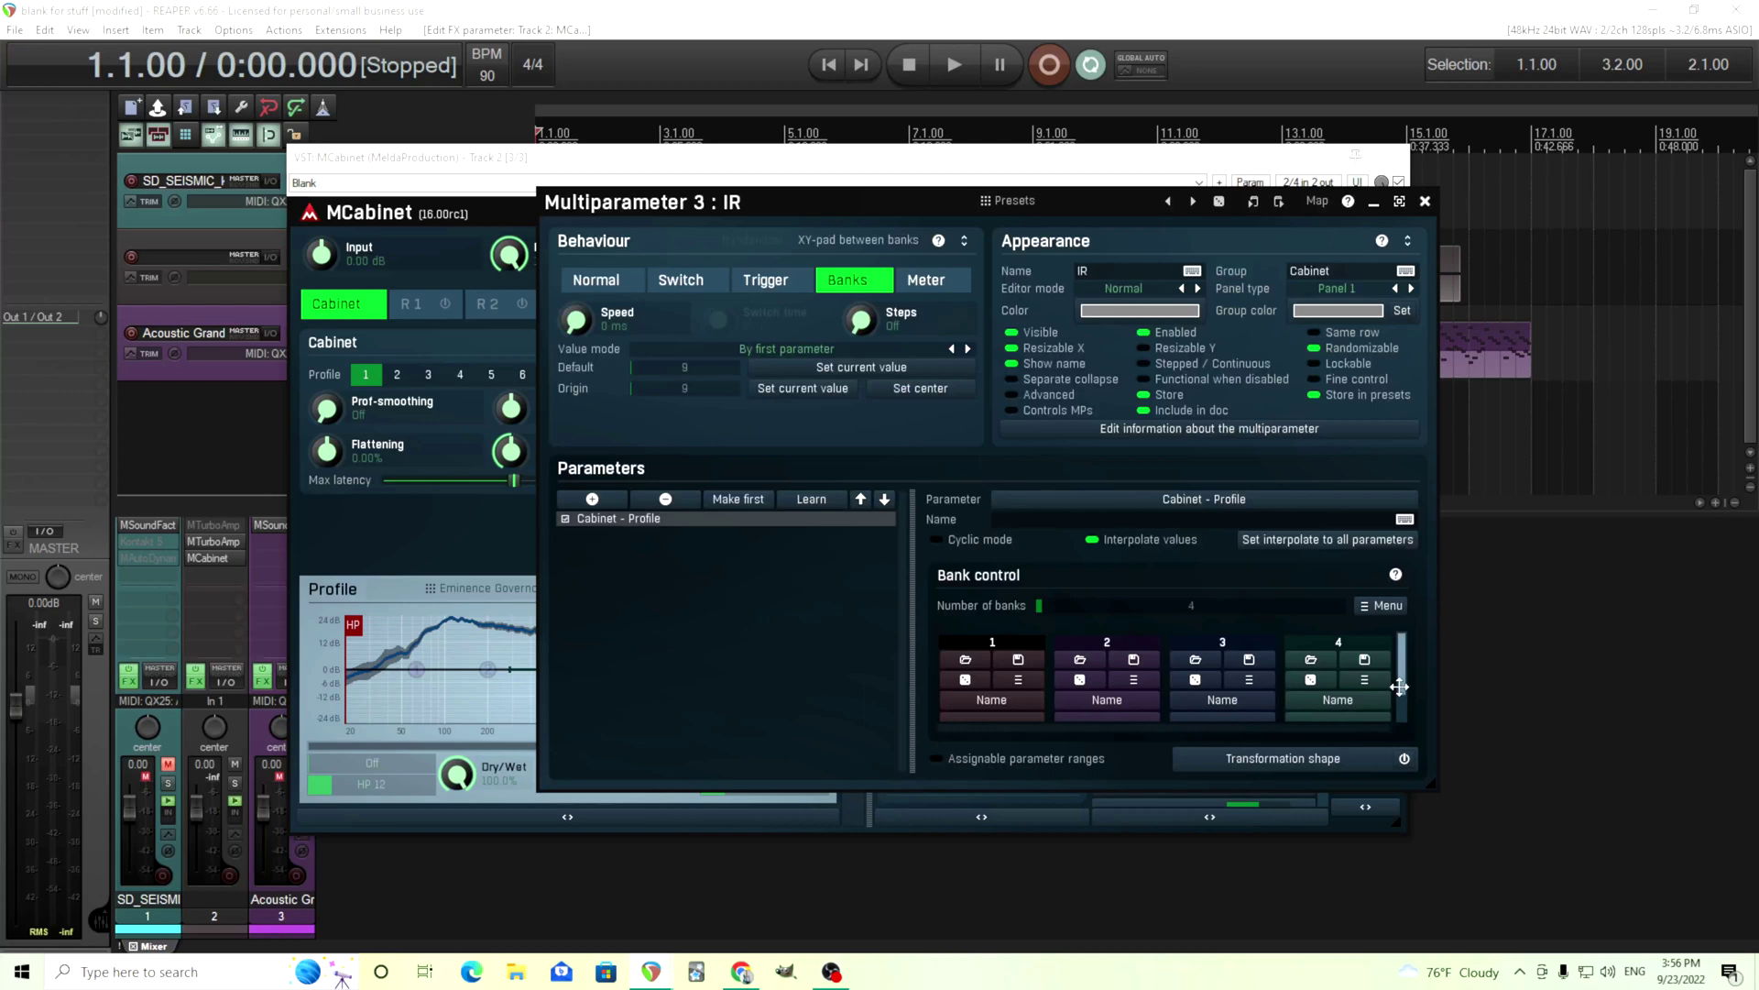
scroll(1399, 687, down, 2)
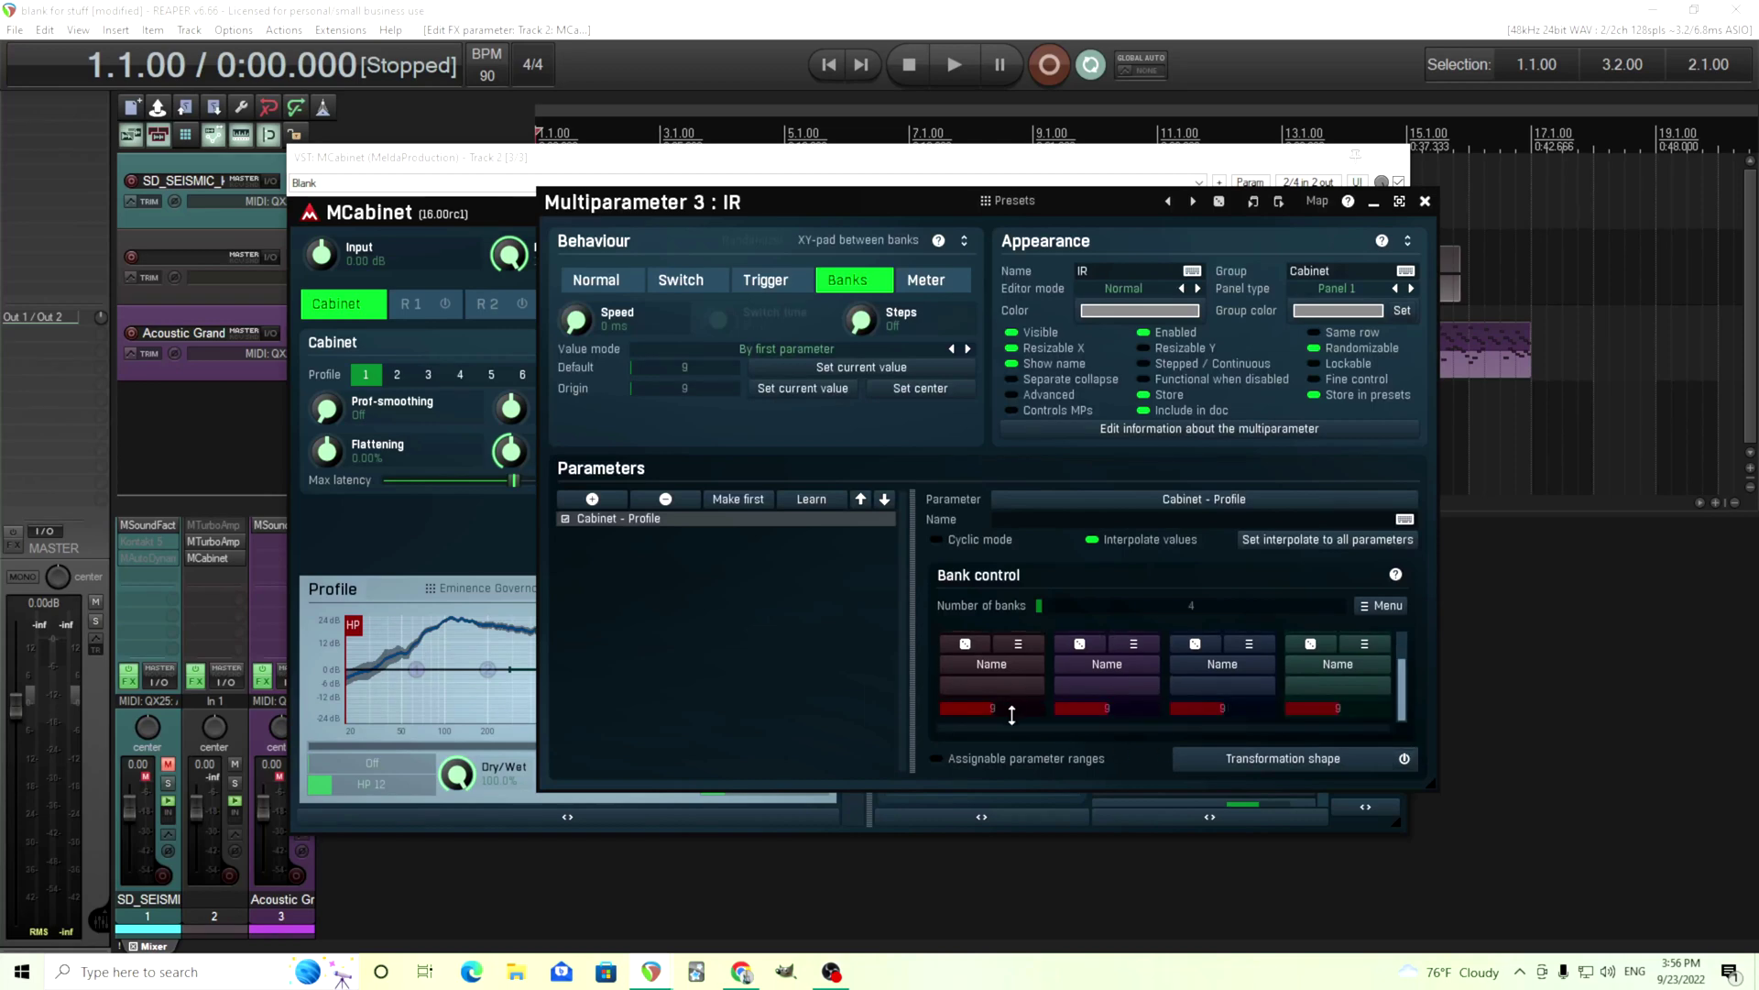
drag(992, 707, 944, 708)
drag(667, 214, 976, 242)
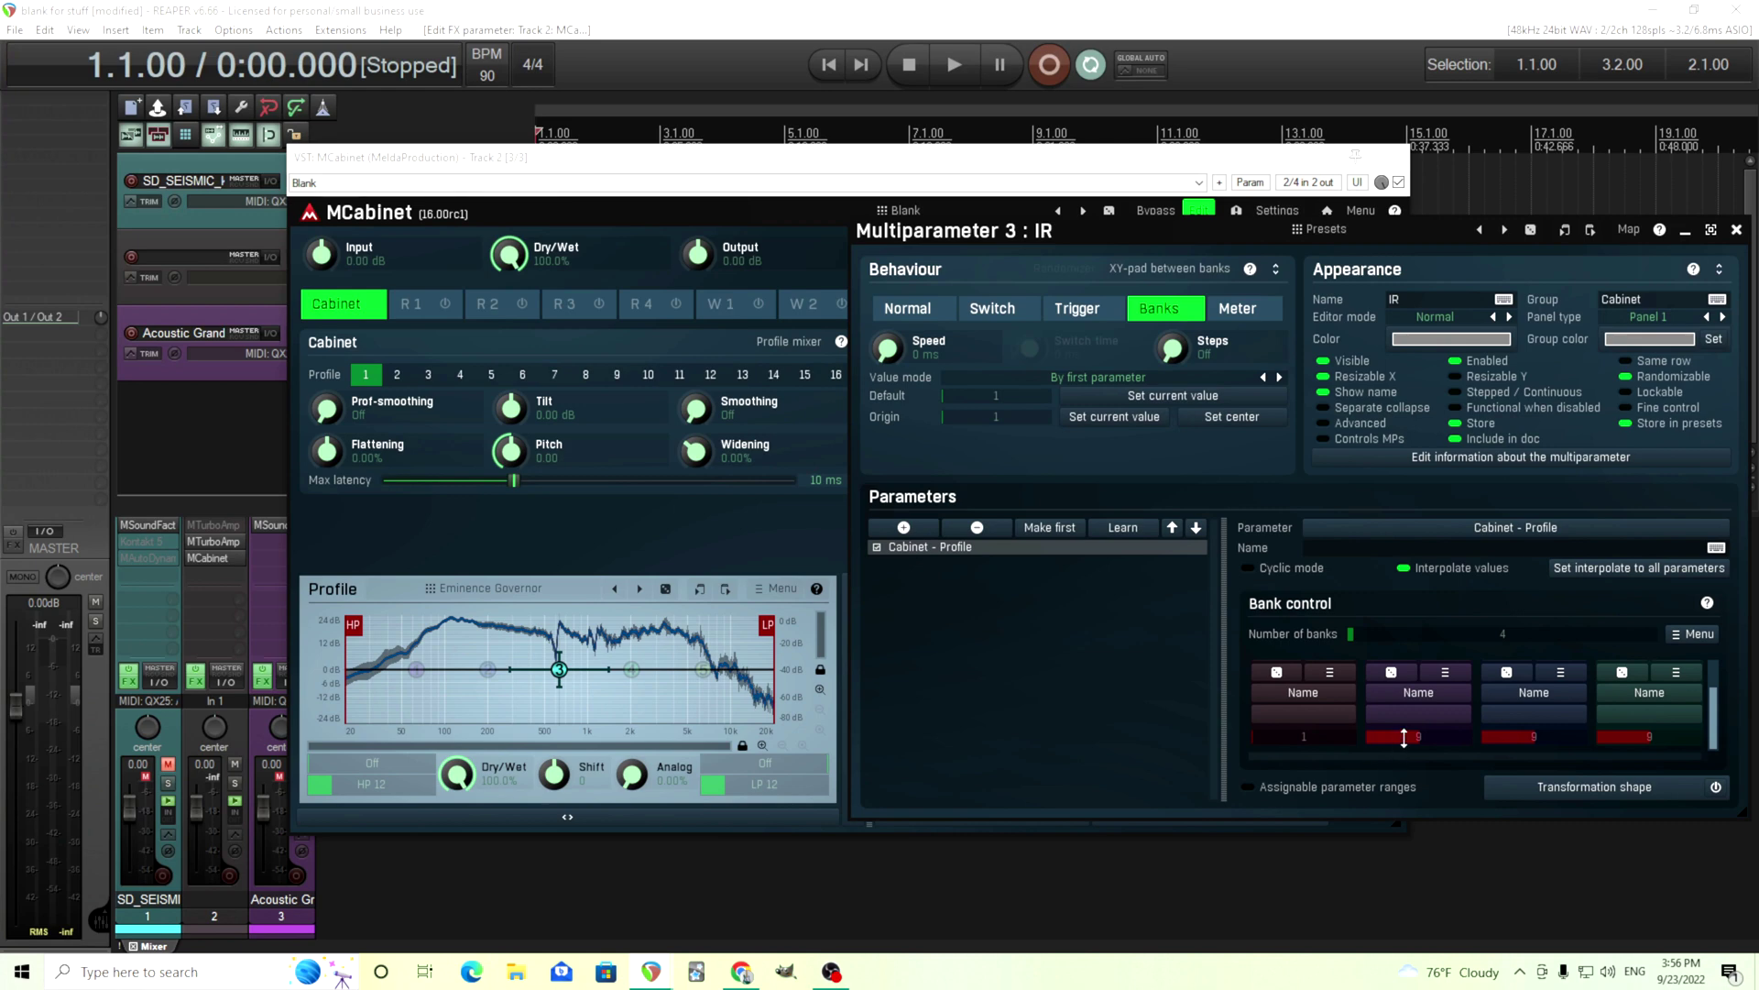
drag(1404, 738, 1404, 757)
Step: Name the four banks My Fav, This one is cool, Great IR and The last one
click(1306, 698)
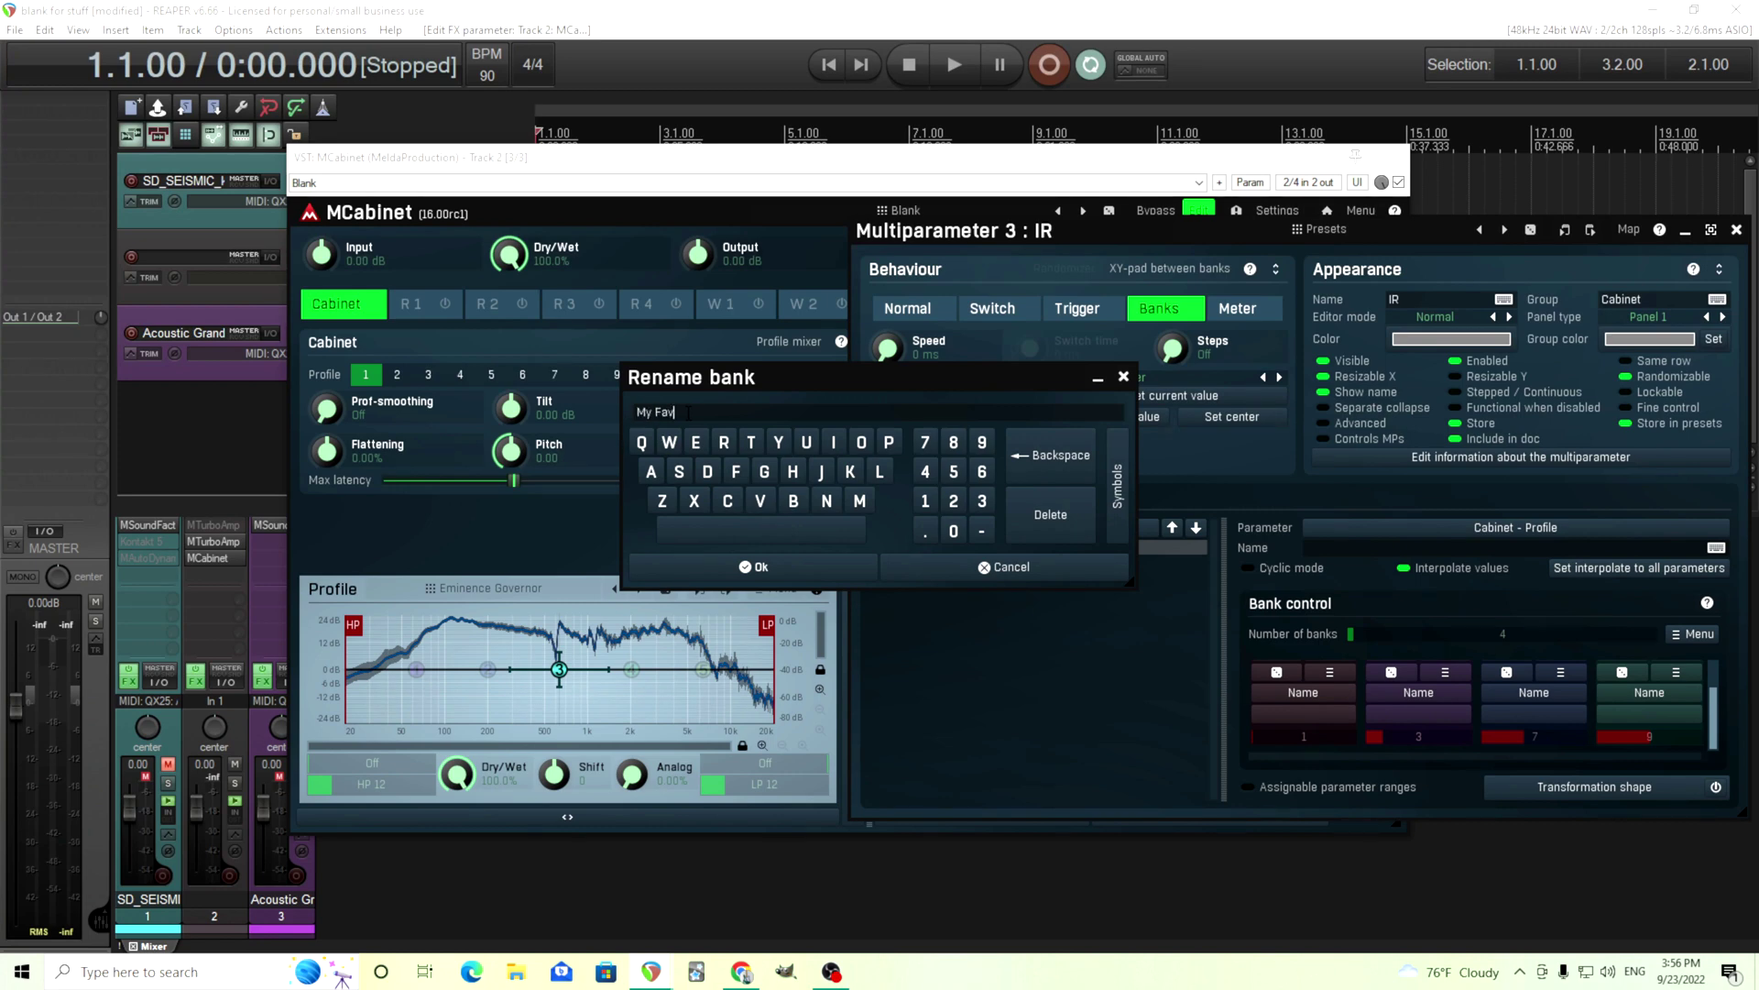
click(770, 570)
click(1418, 694)
click(802, 573)
click(1509, 706)
text(Great IR)
click(830, 572)
click(1614, 691)
click(838, 566)
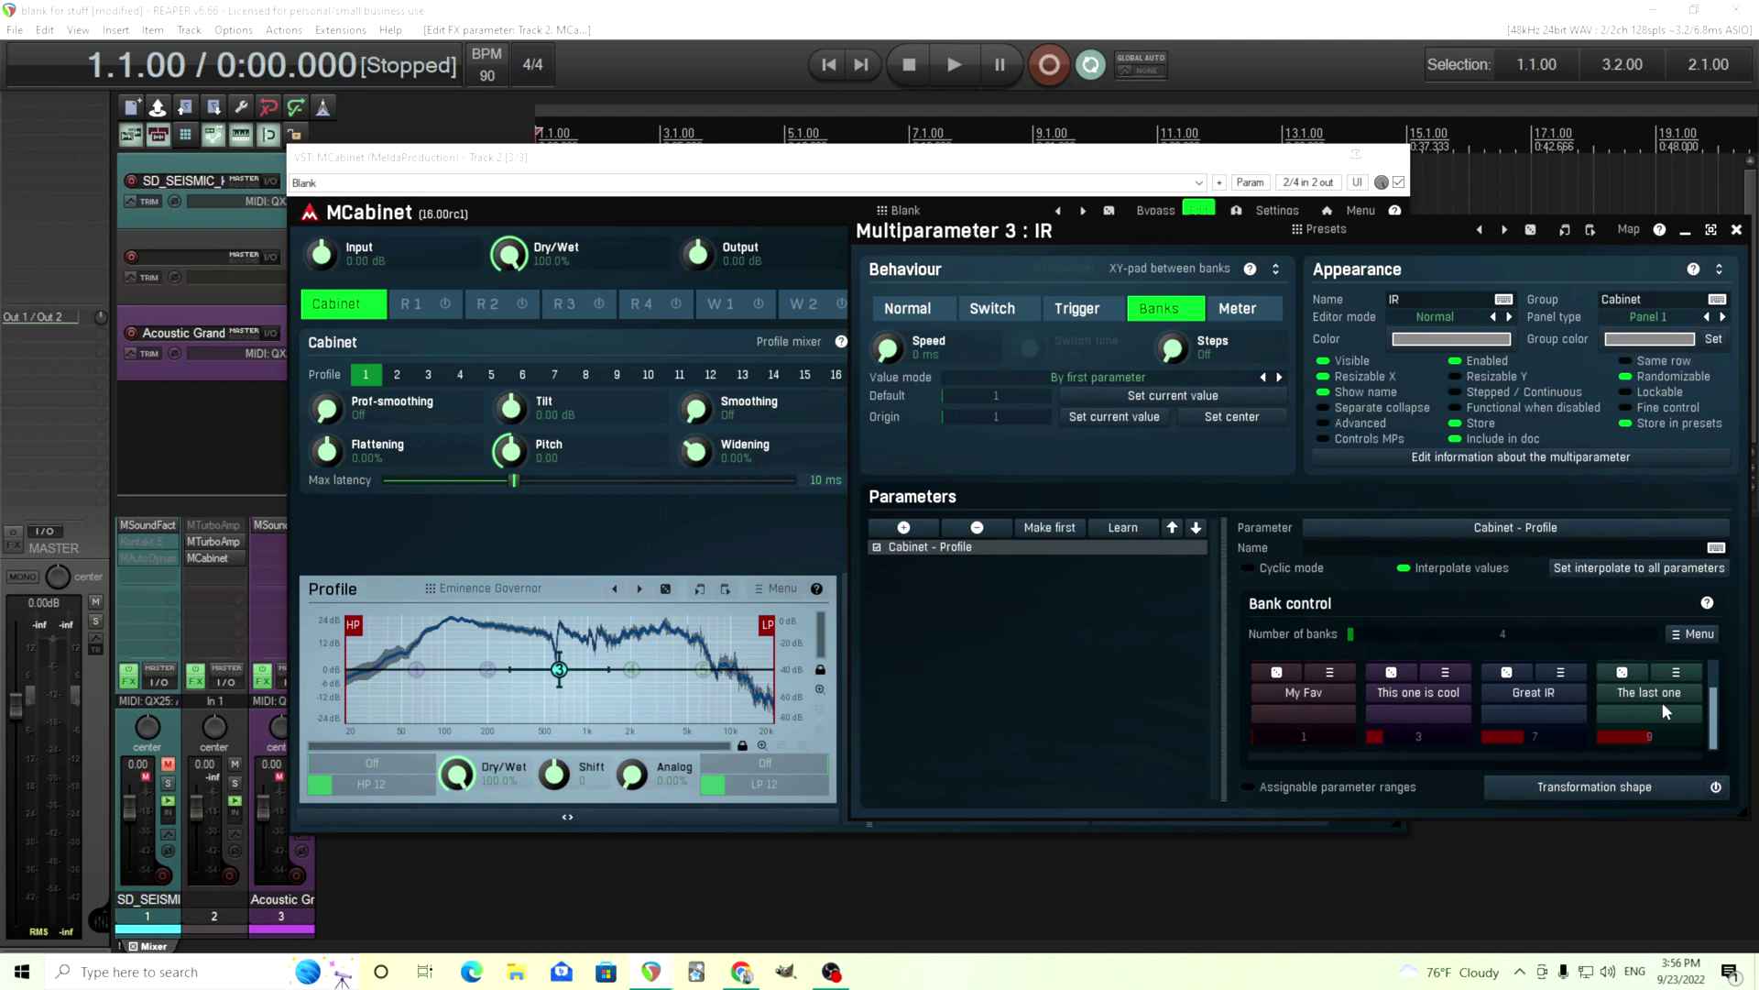
Step: Sweep the IR multiparameter's value and watch how the profile moves between the banks
drag(955, 240, 310, 299)
click(1250, 341)
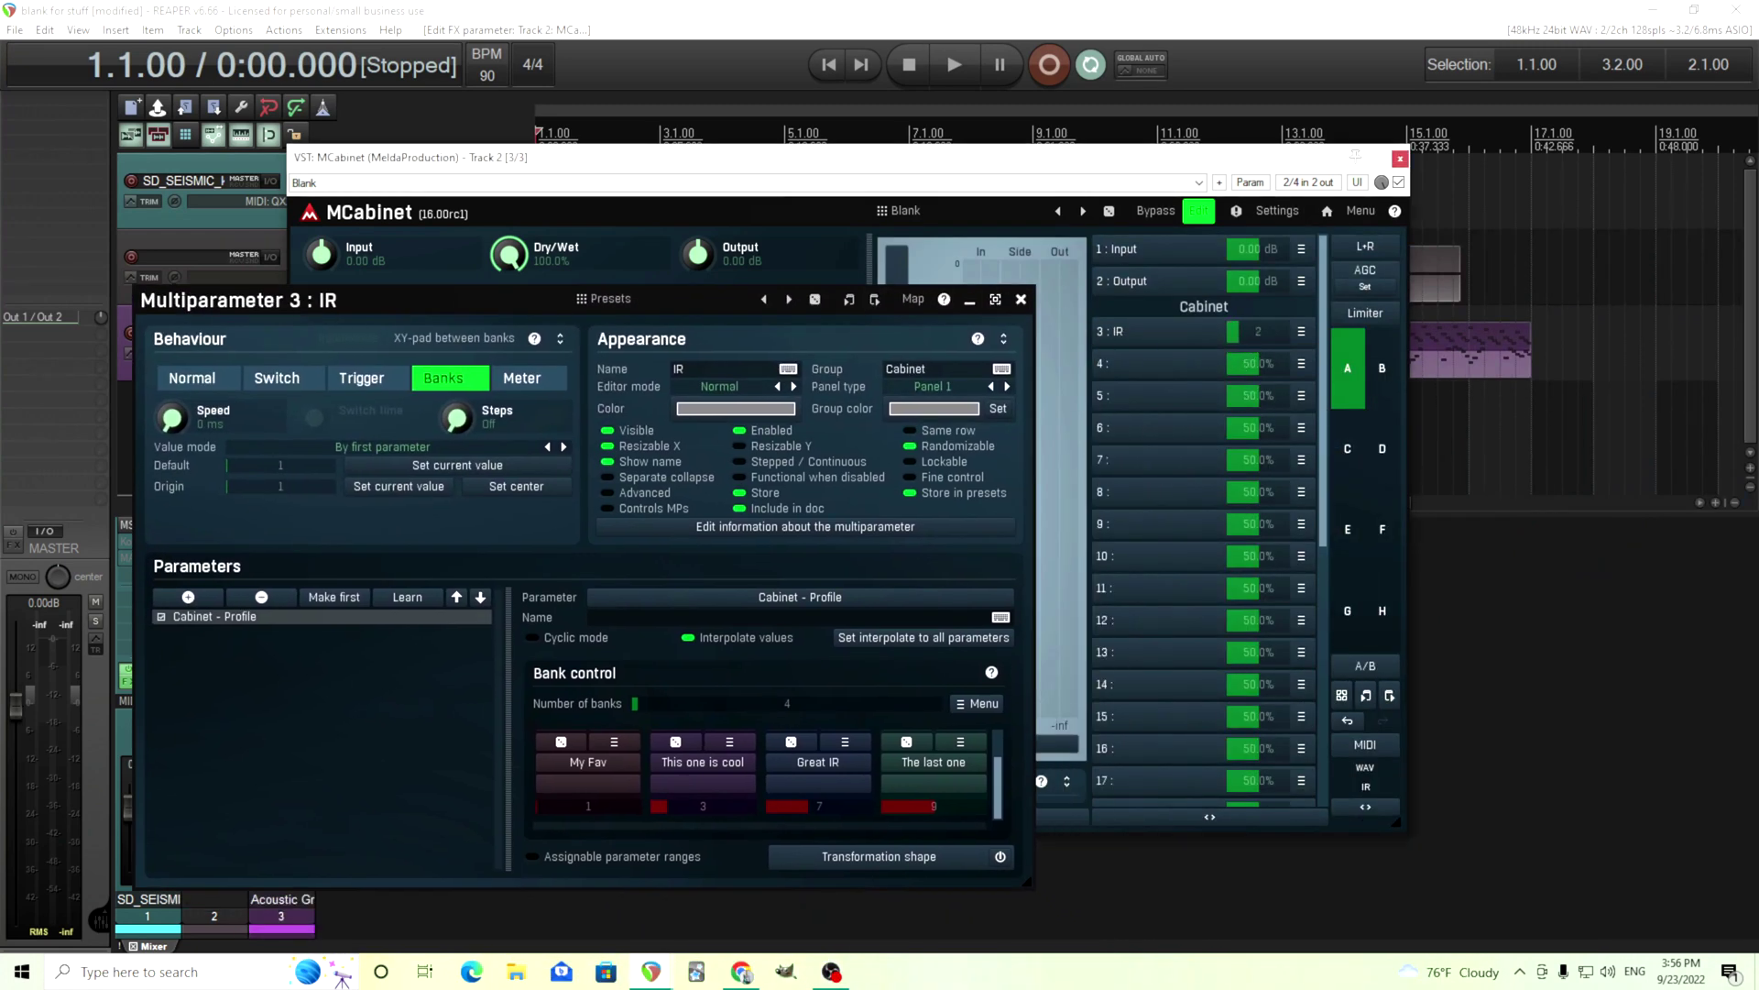
mouse_move(1249, 341)
mouse_down()
mouse_move(1245, 302)
mouse_move(1238, 362)
mouse_up()
Step: Set the value mode of the IR multiparameter to By bank name and close its settings
drag(244, 310, 750, 312)
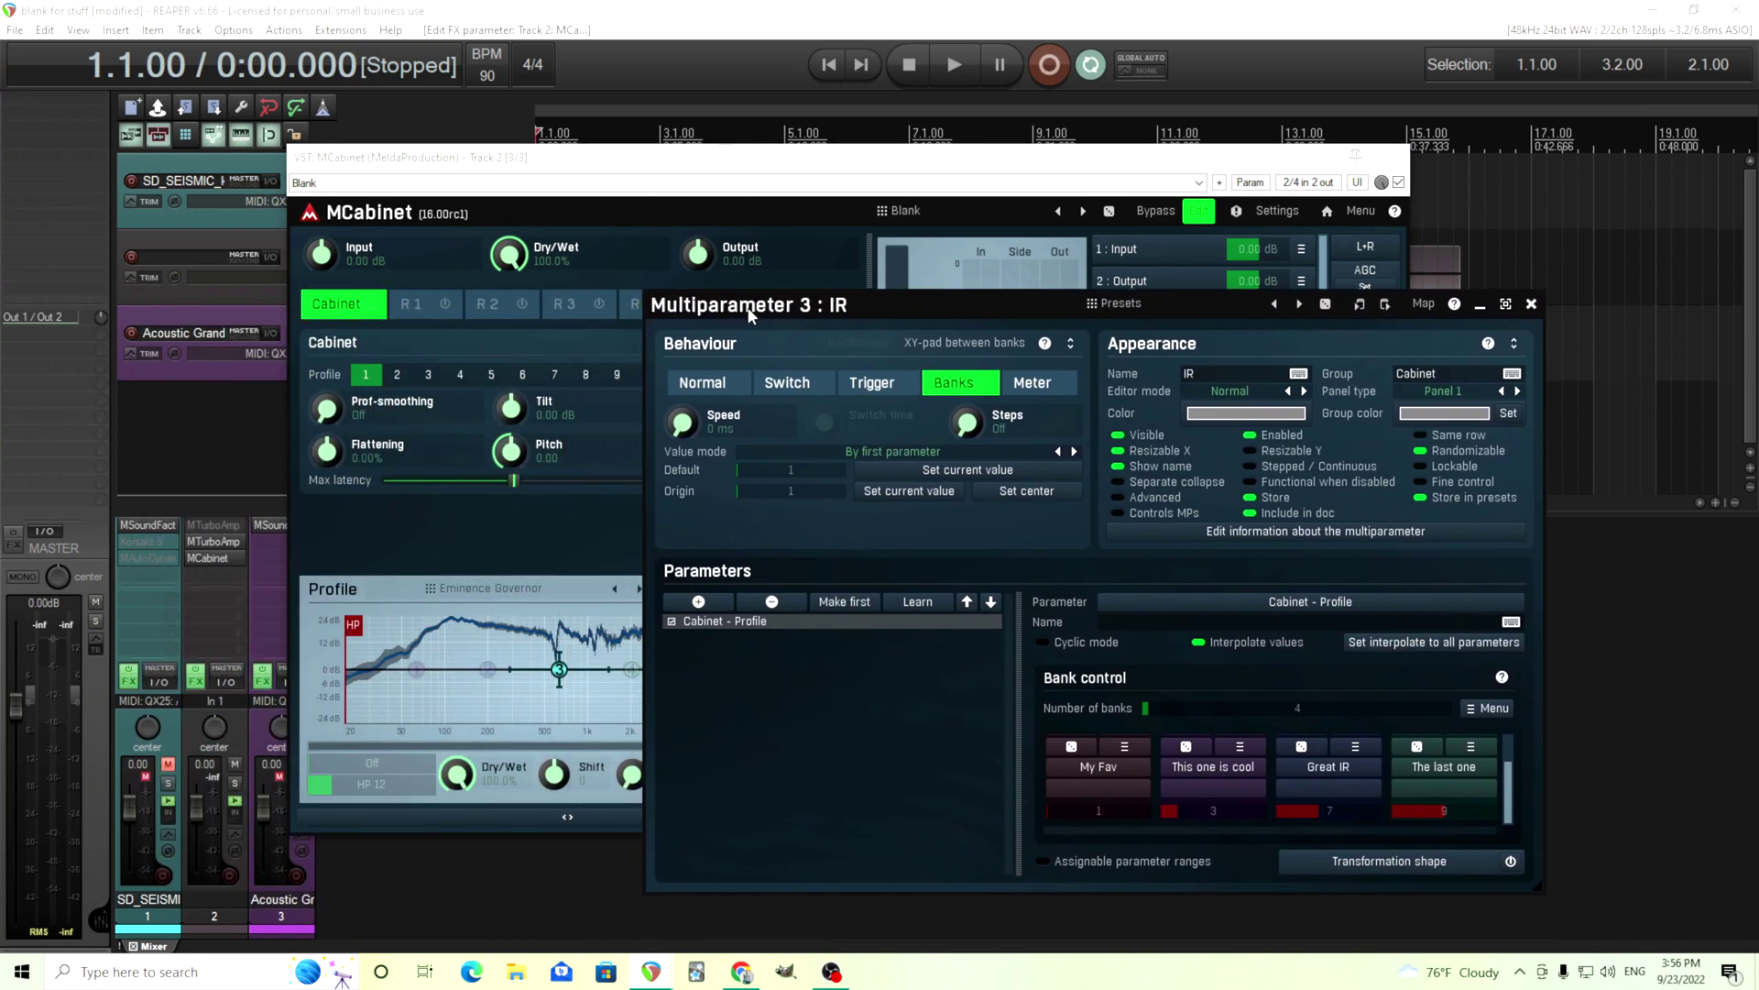
click(906, 458)
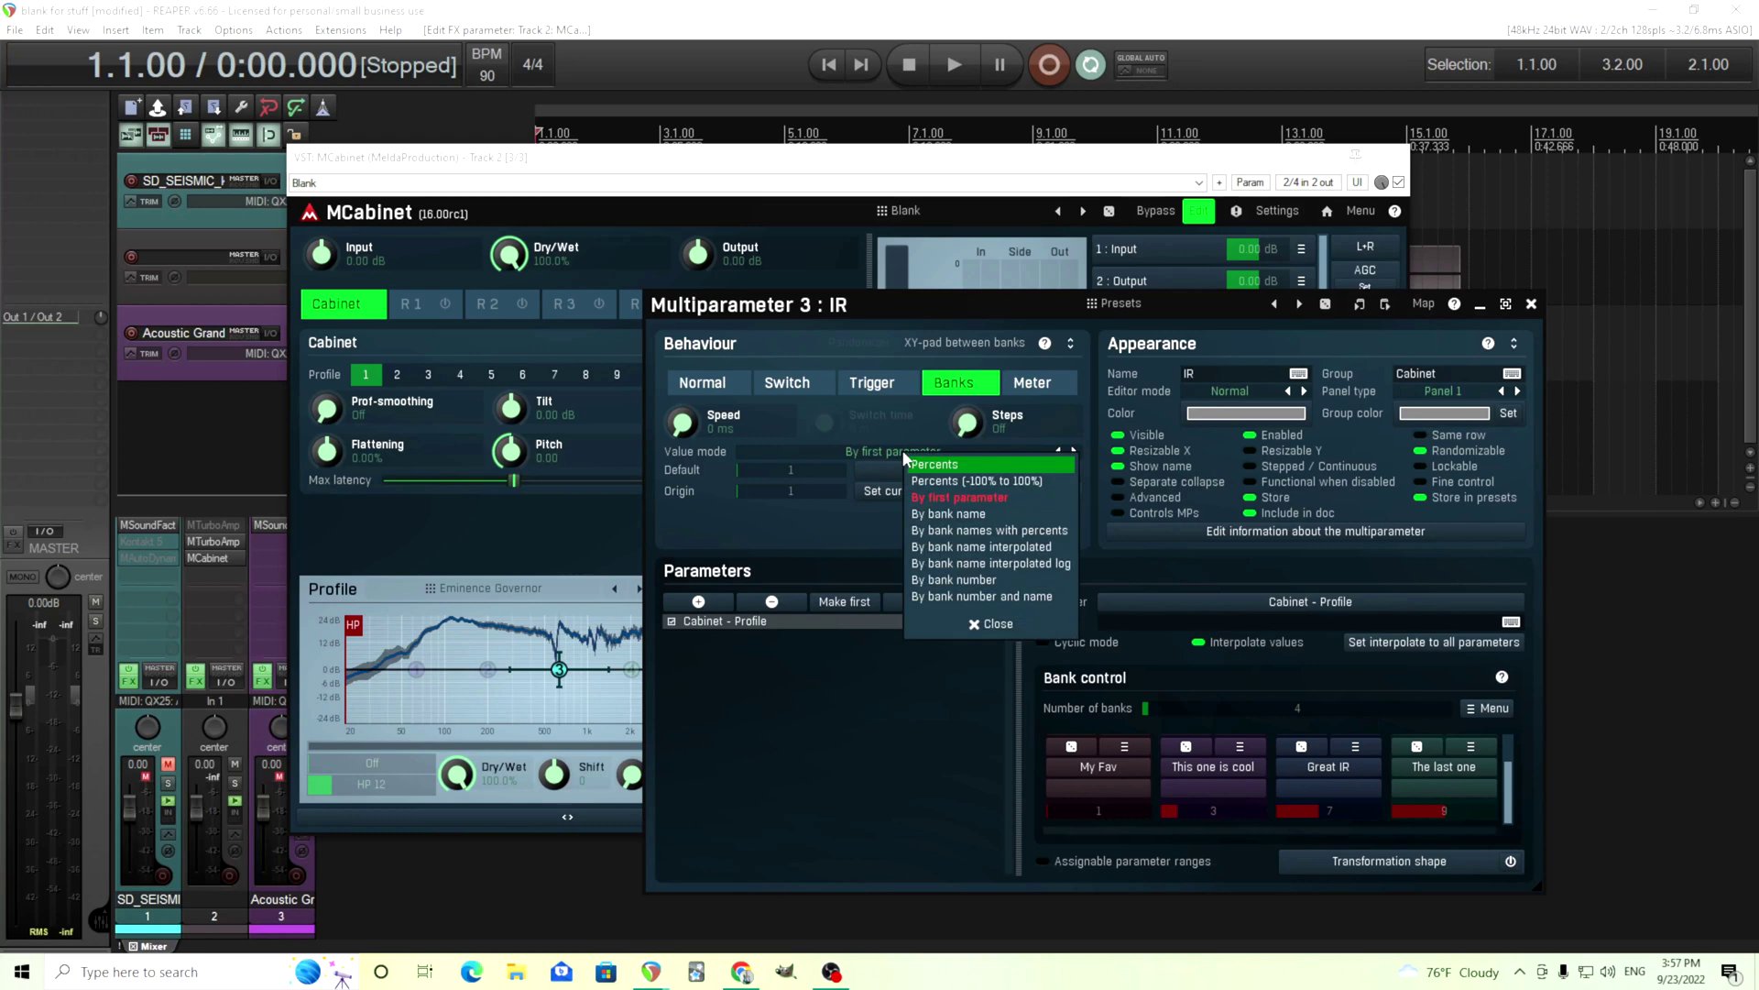
click(953, 513)
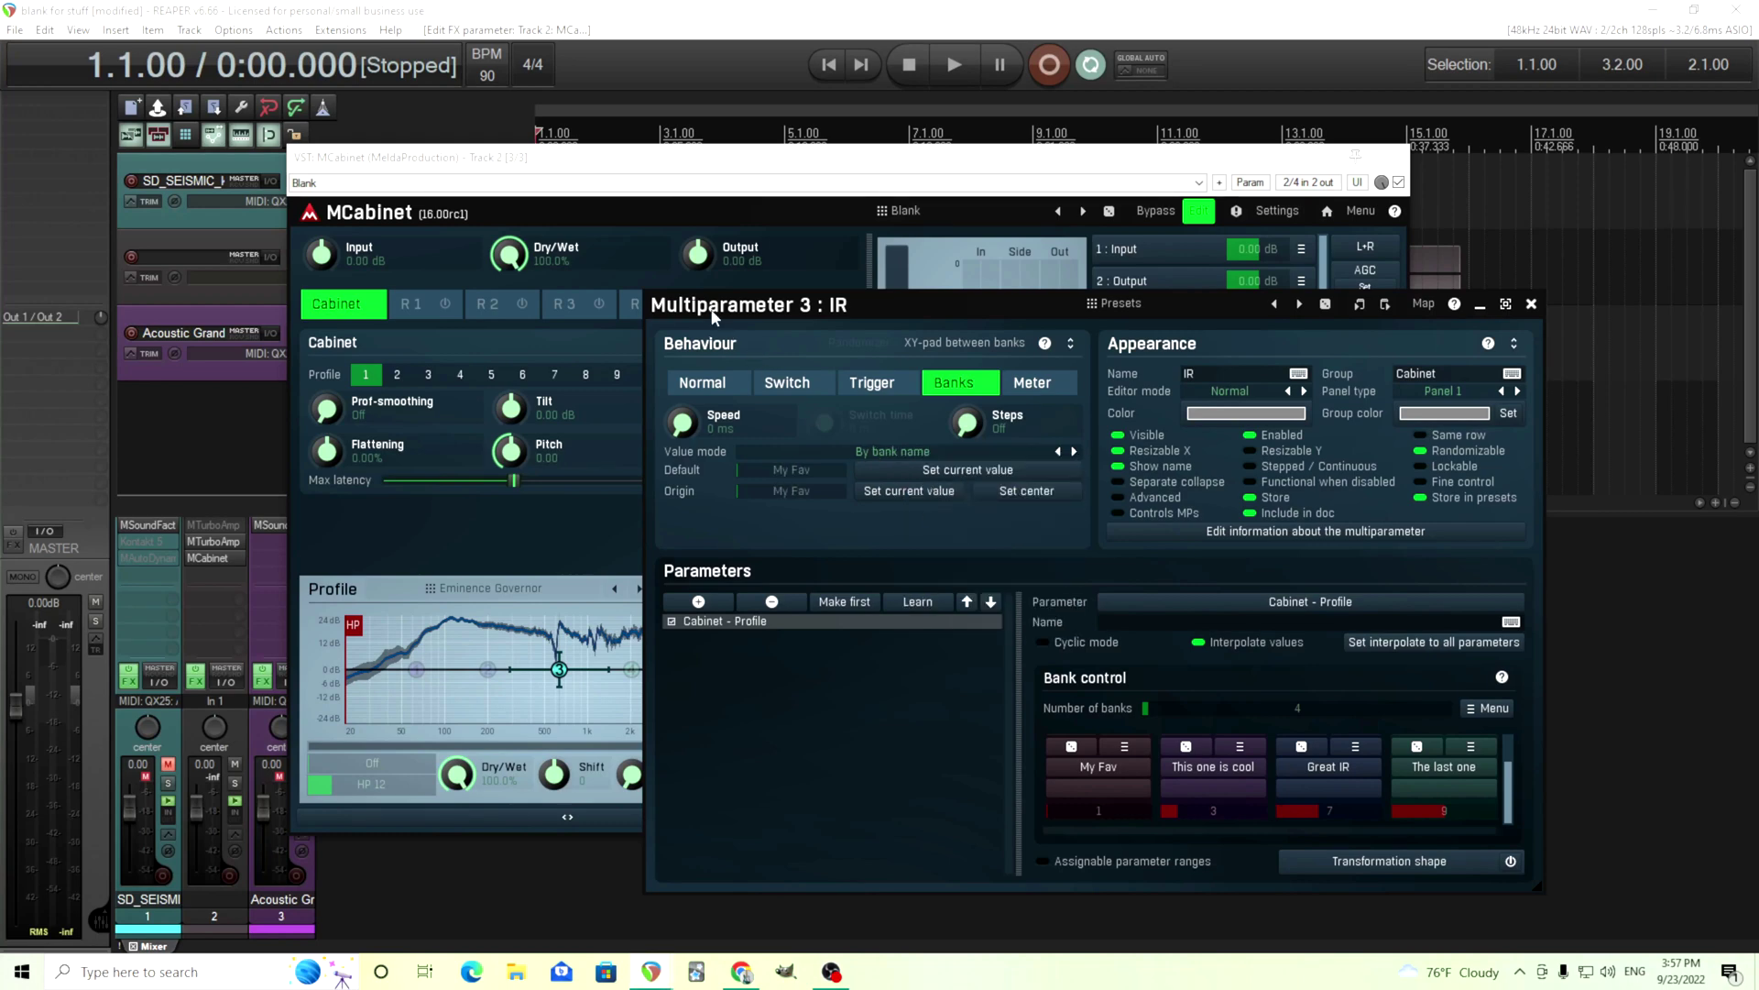
drag(719, 315, 319, 365)
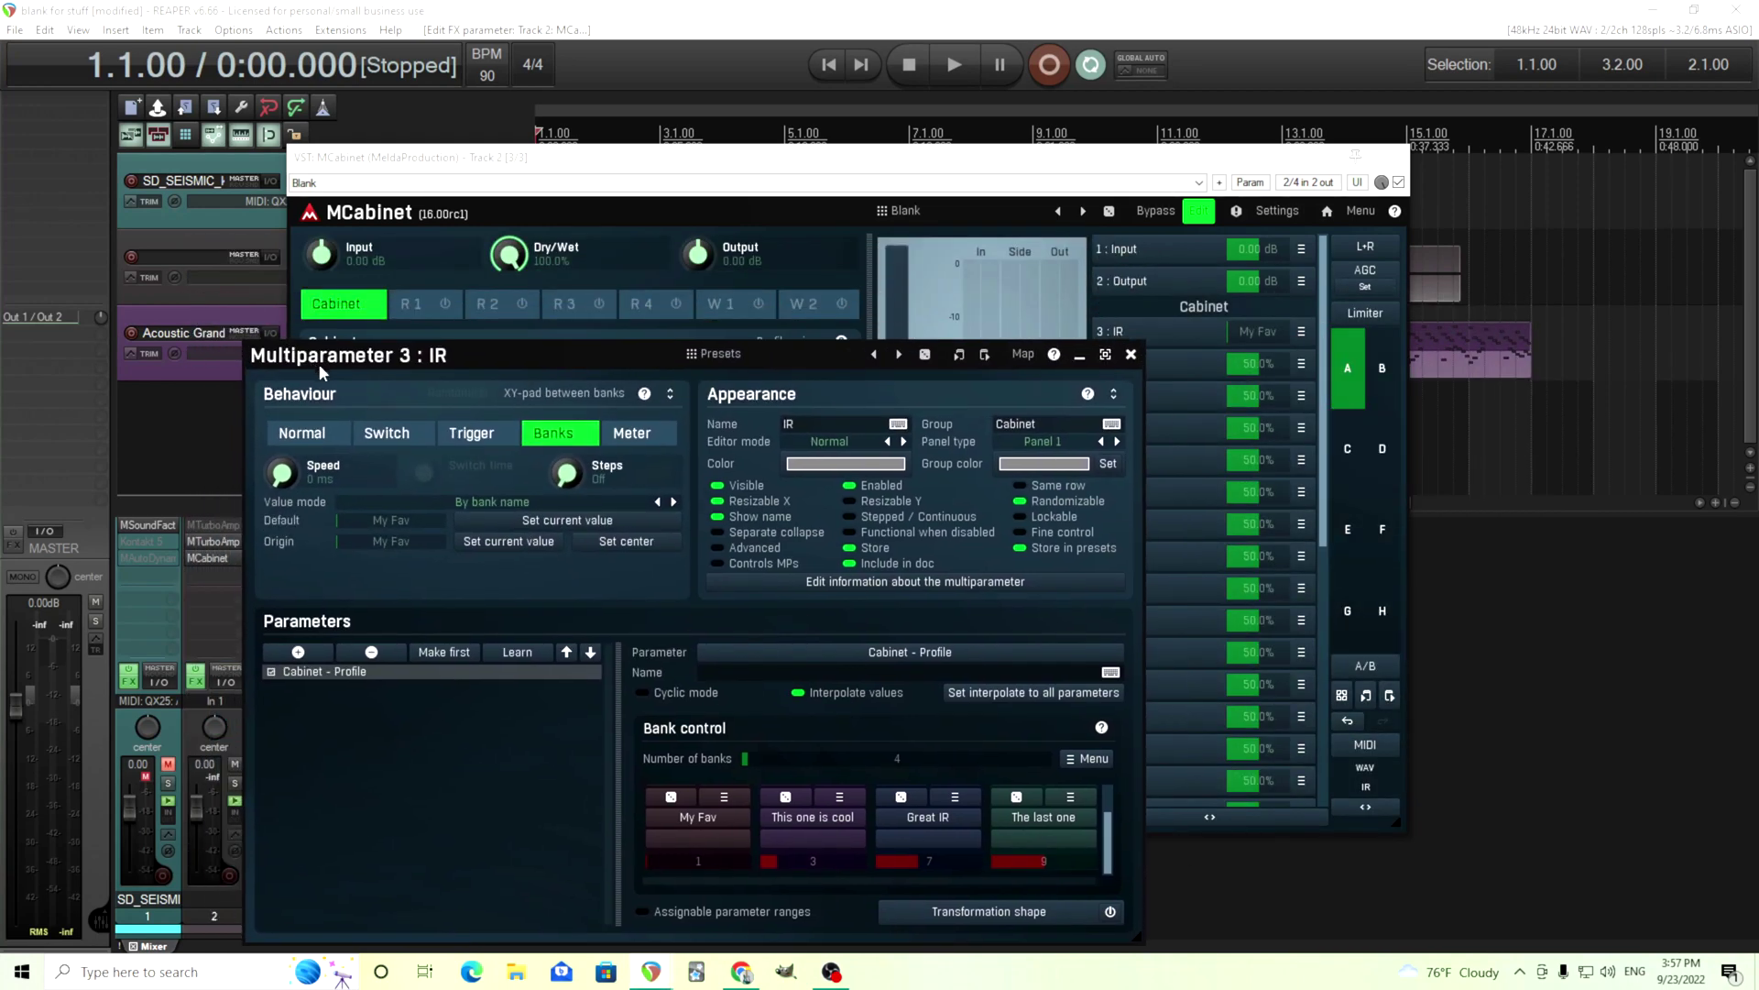
click(1131, 353)
Step: Turn the IR knob on the device screen to check the bank names, and return to the edit view
click(1199, 210)
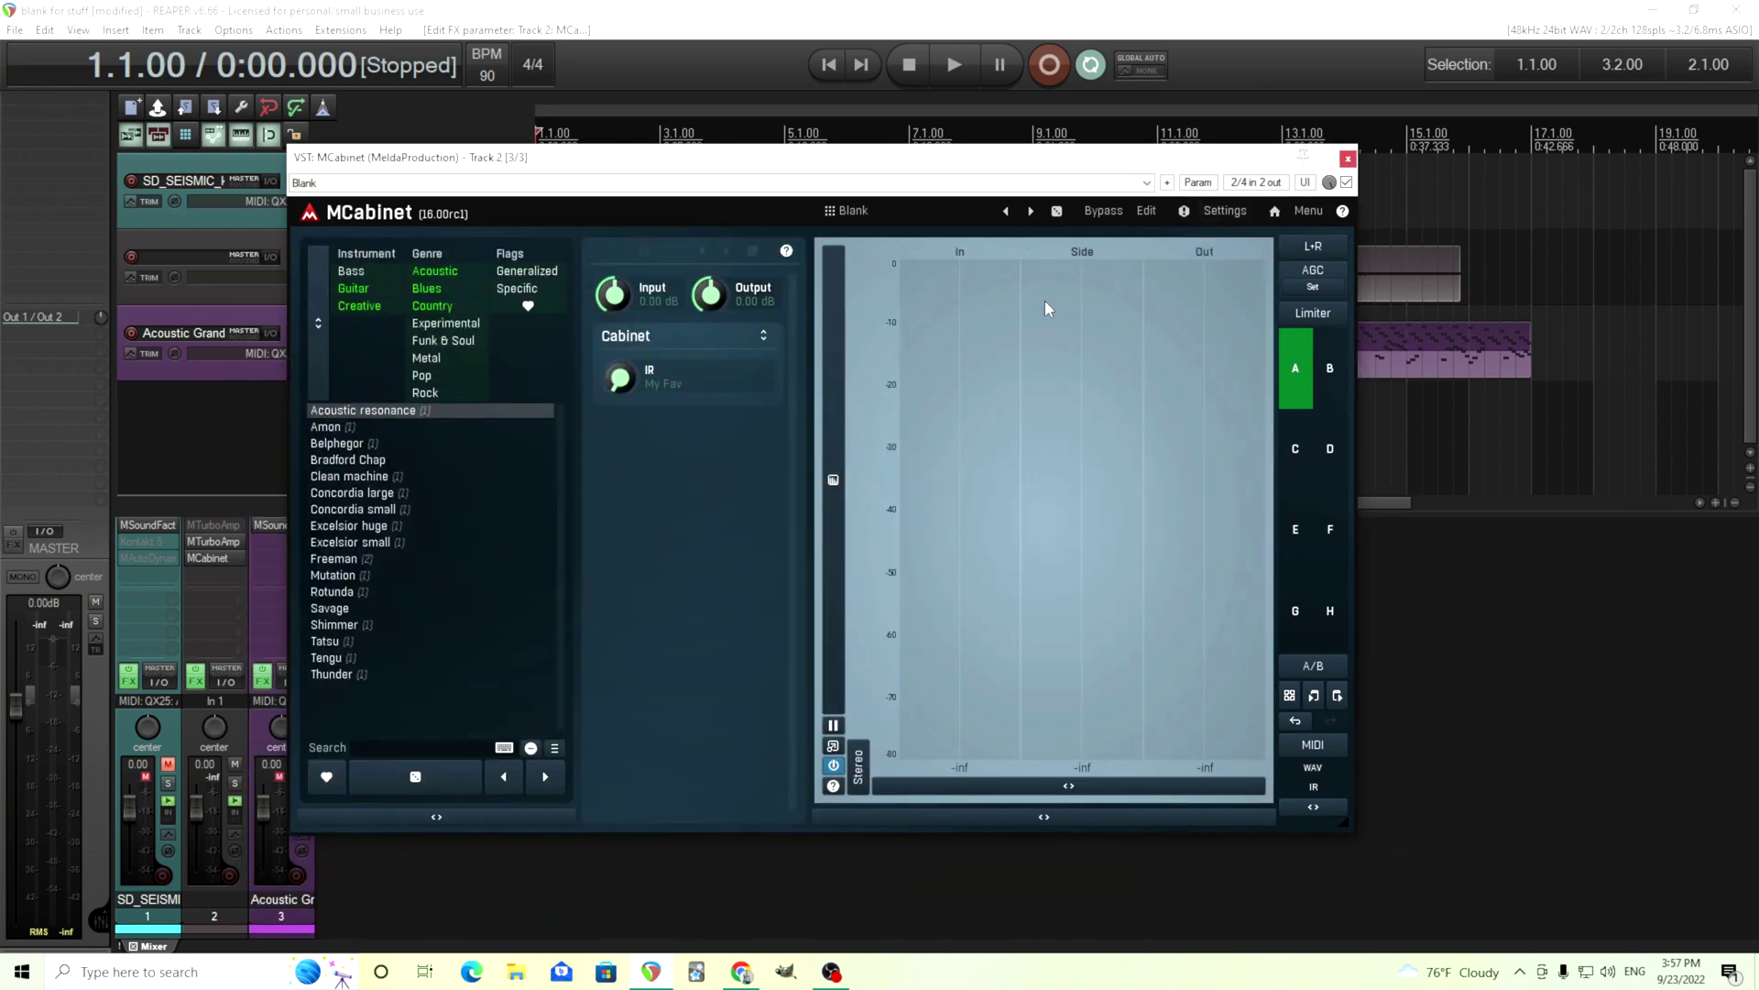
mouse_move(620, 377)
mouse_down()
mouse_move(620, 350)
mouse_move(619, 377)
mouse_up()
click(1147, 211)
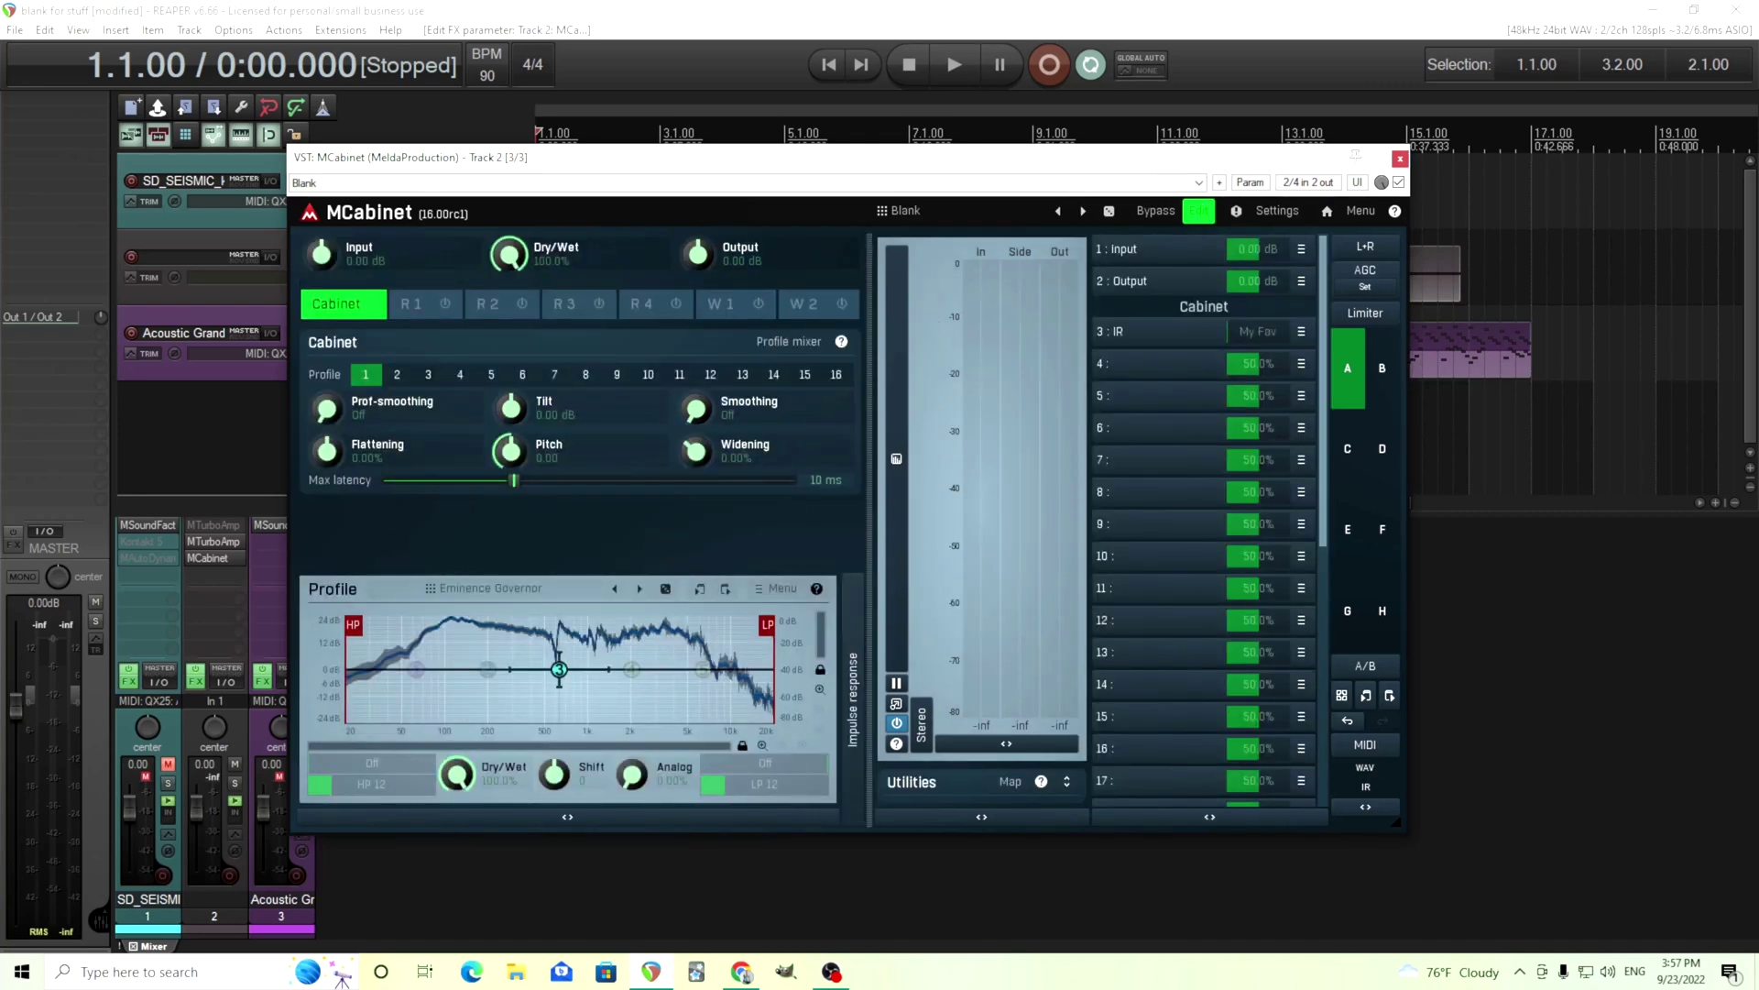
Step: Turn off Interpolate values for the IR multiparameter's Cabinet - Profile parameter and close its settings
mouse_move(1260, 332)
mouse_down()
mouse_move(1259, 304)
mouse_move(1251, 339)
mouse_up()
click(1159, 339)
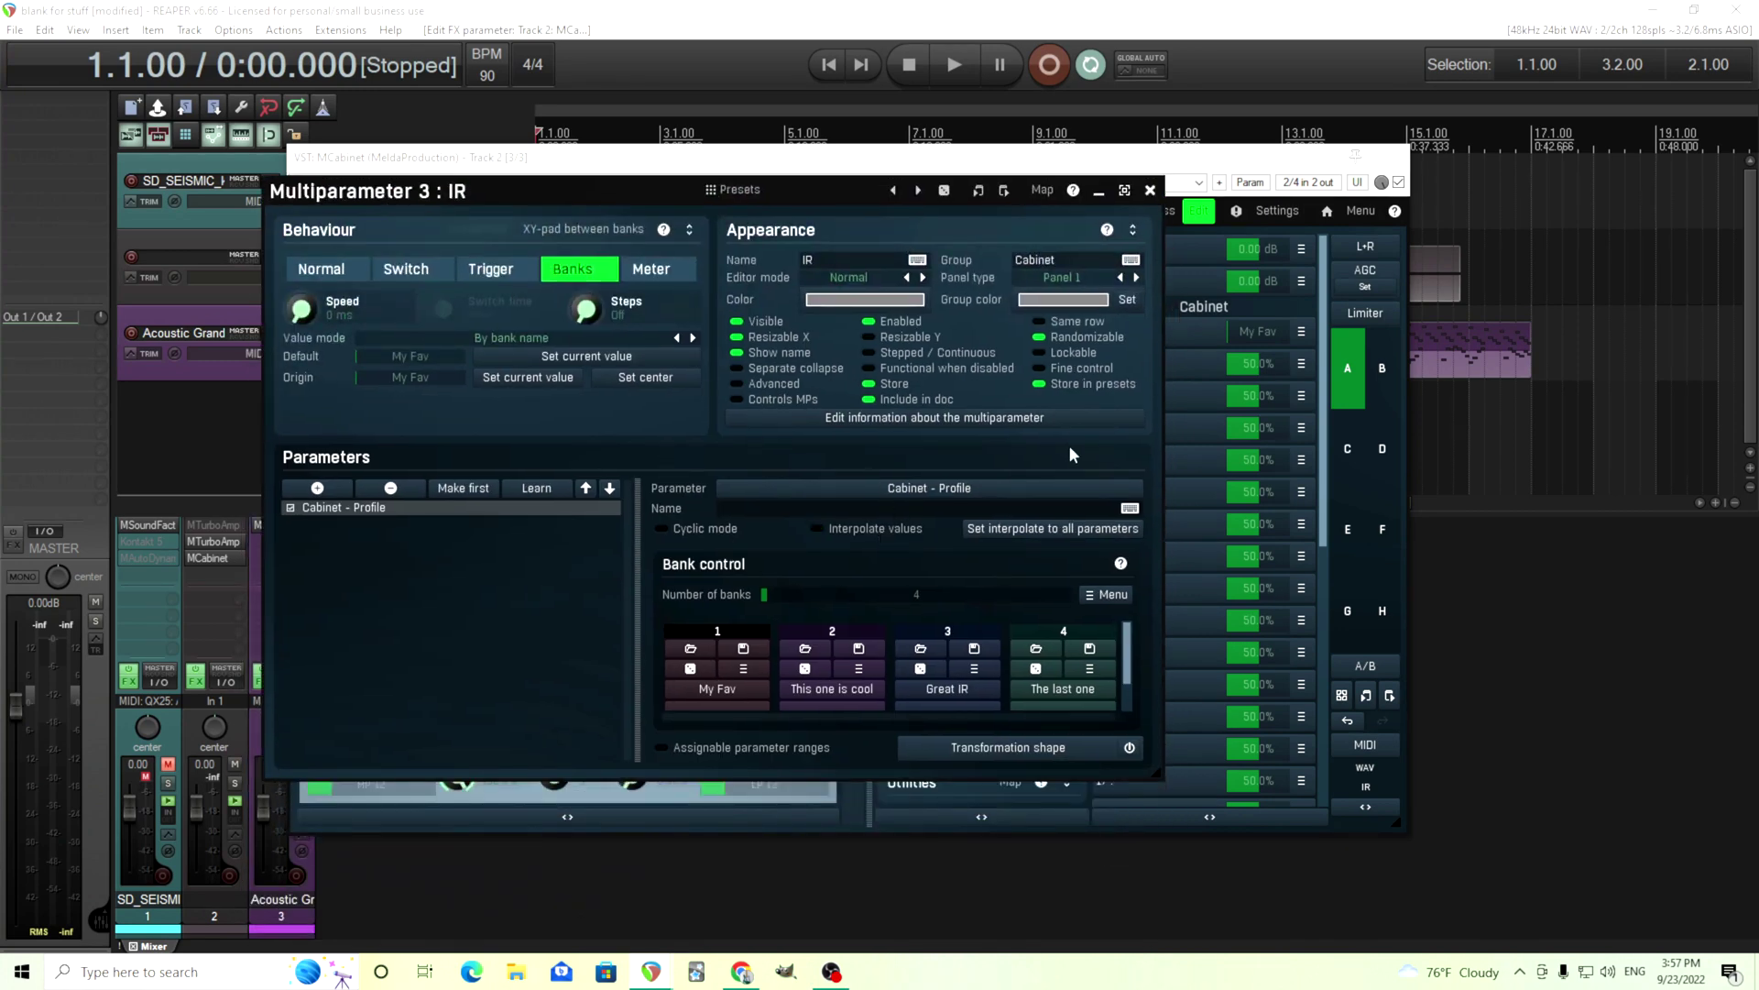
click(1150, 190)
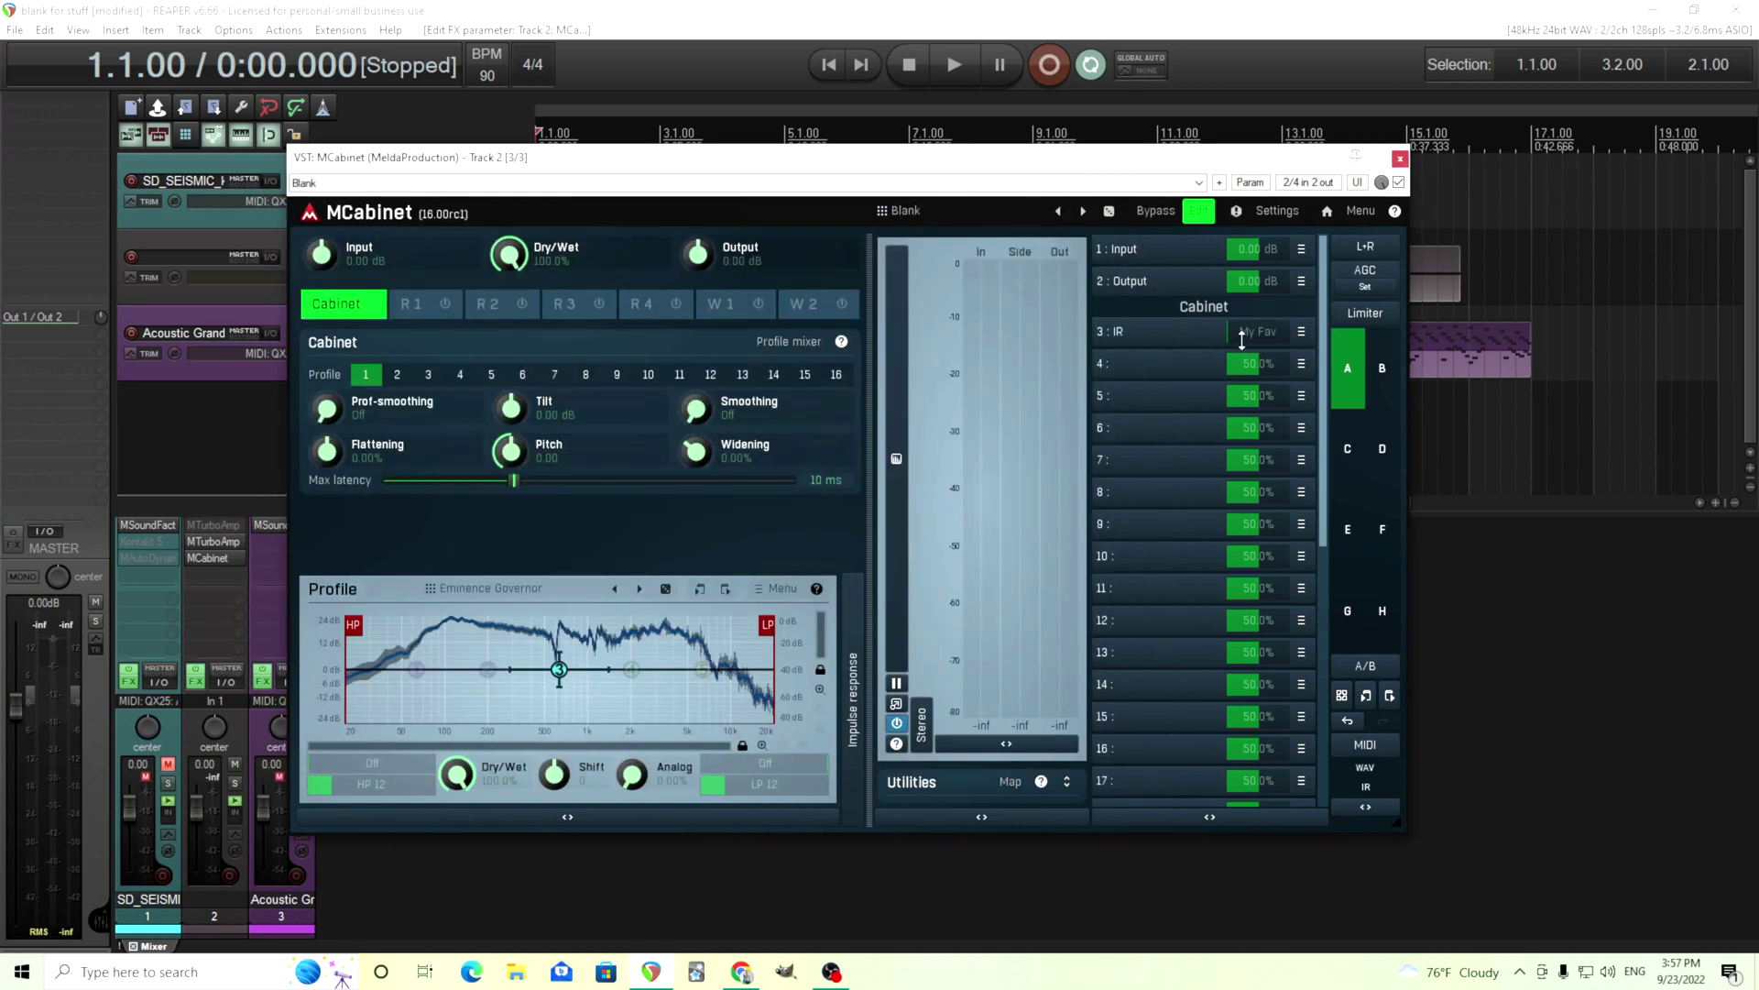
Step: Sweep the IR multiparameter's value and review the profile number stored in each bank in its settings
click(1238, 335)
drag(1238, 336, 1229, 335)
click(1138, 331)
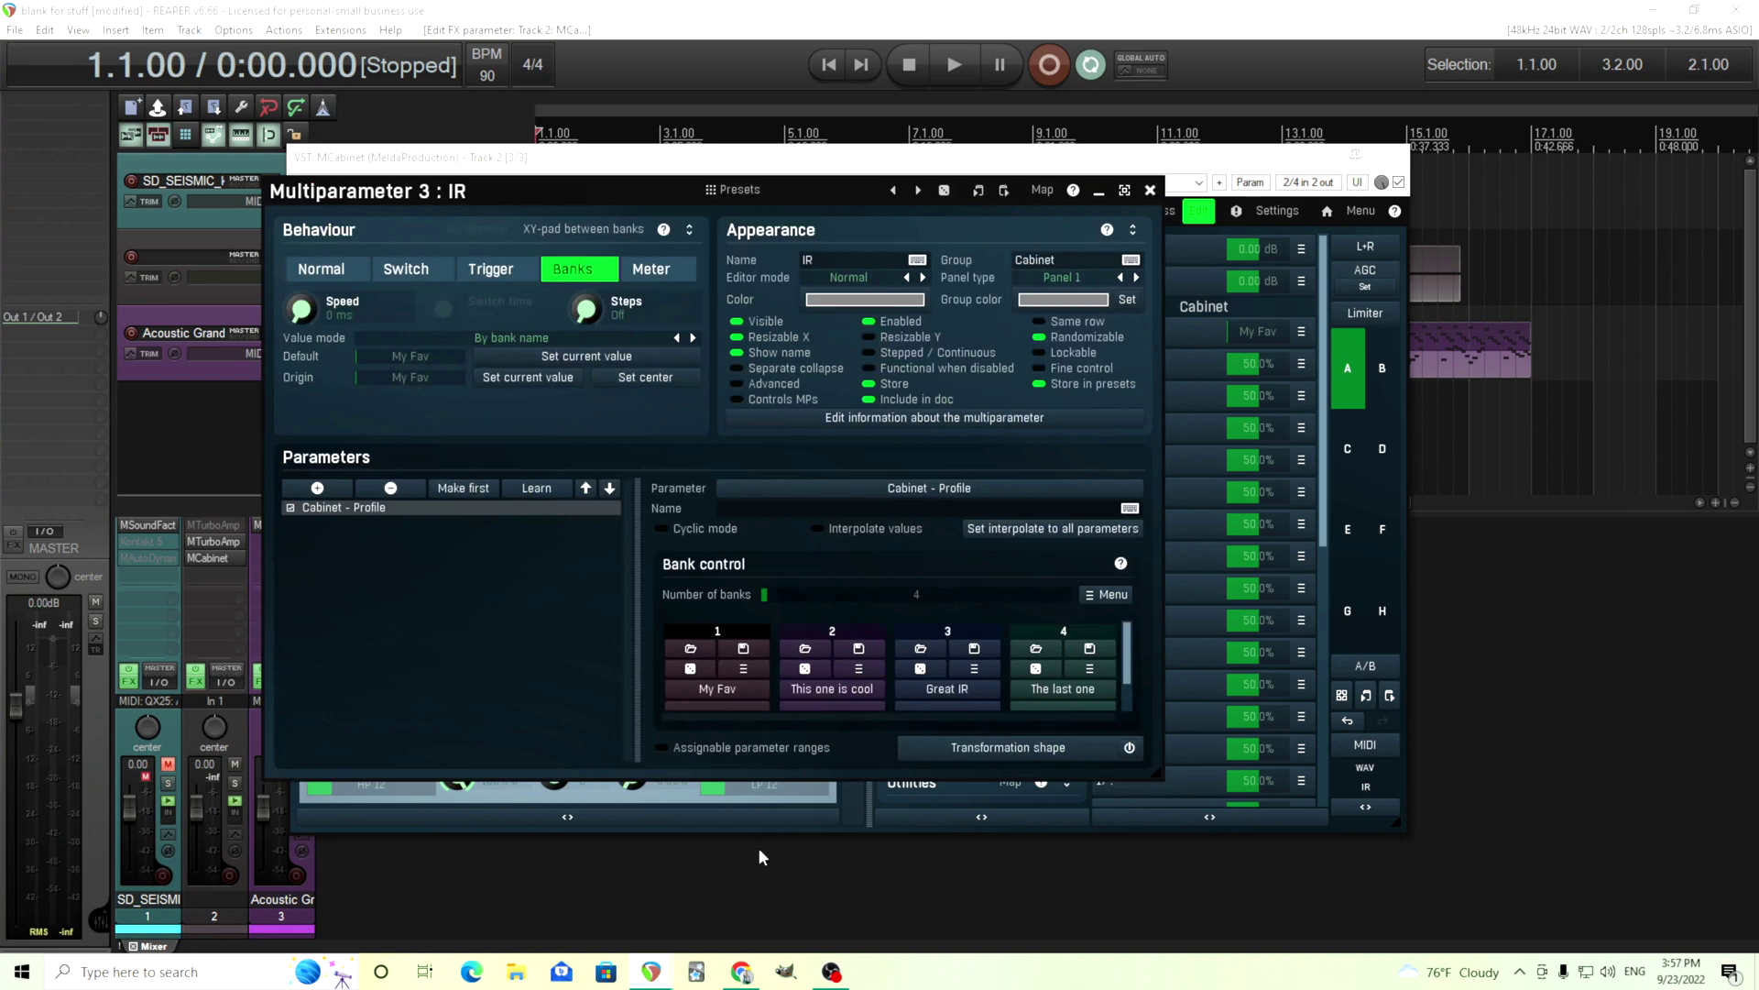
scroll(1134, 669, down, 1)
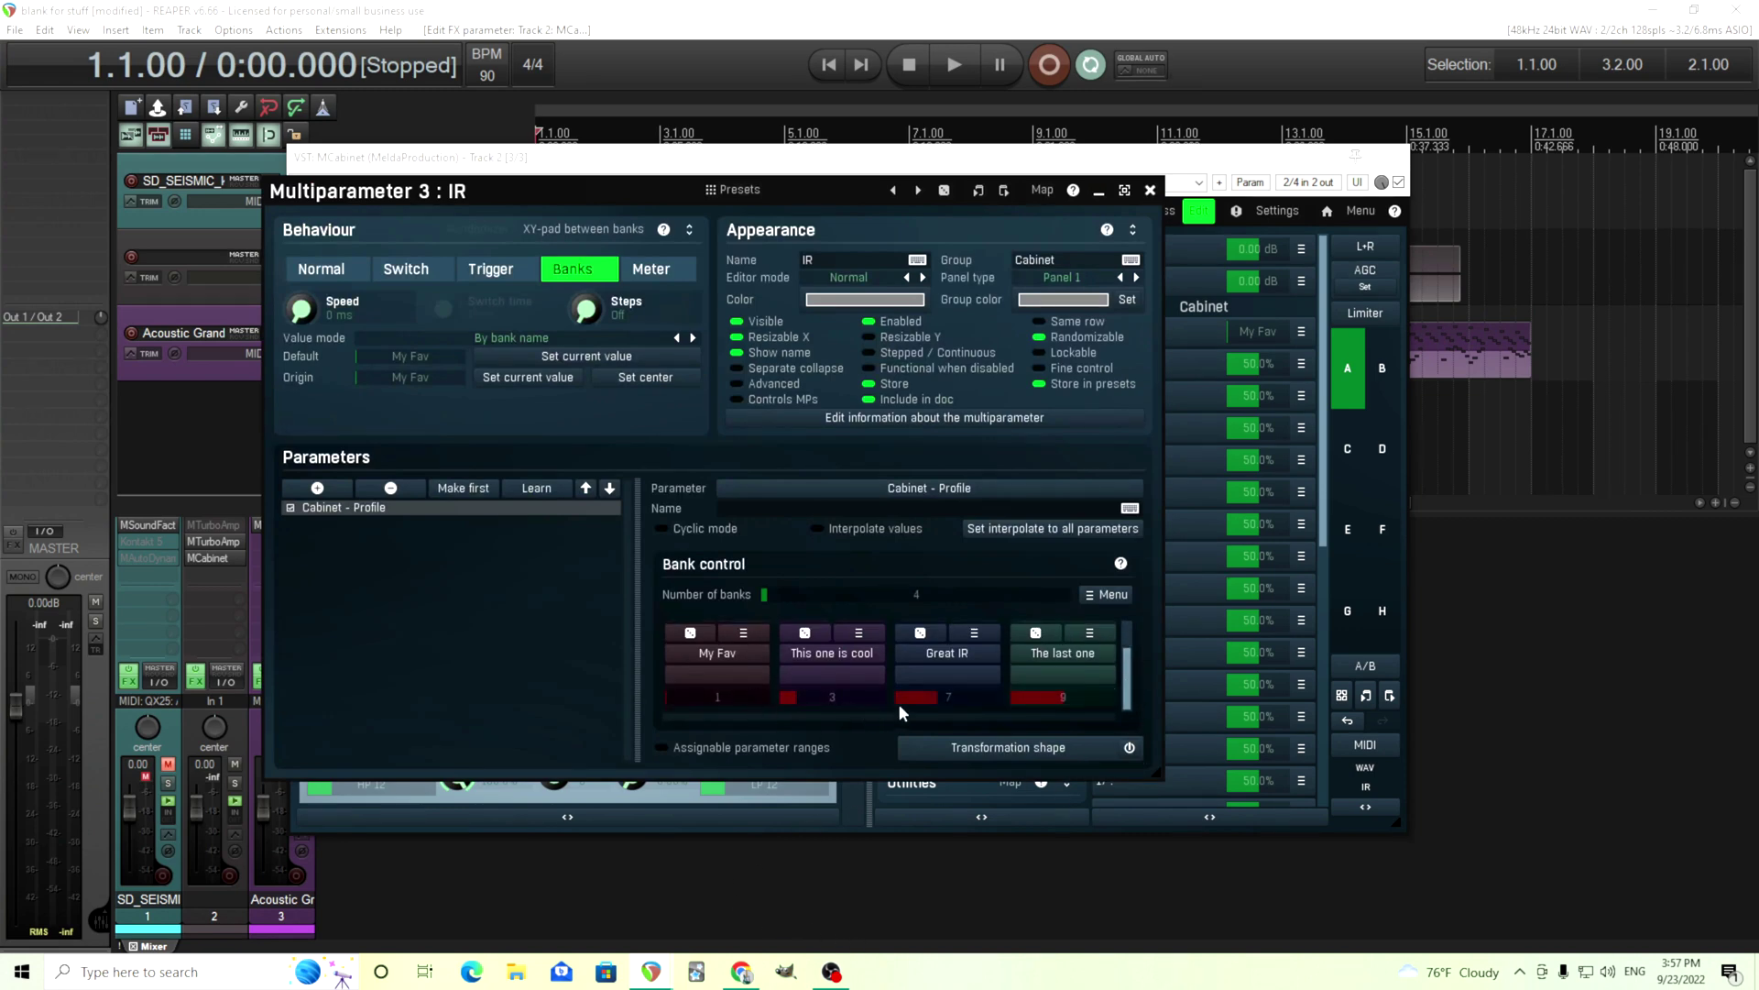
click(1149, 190)
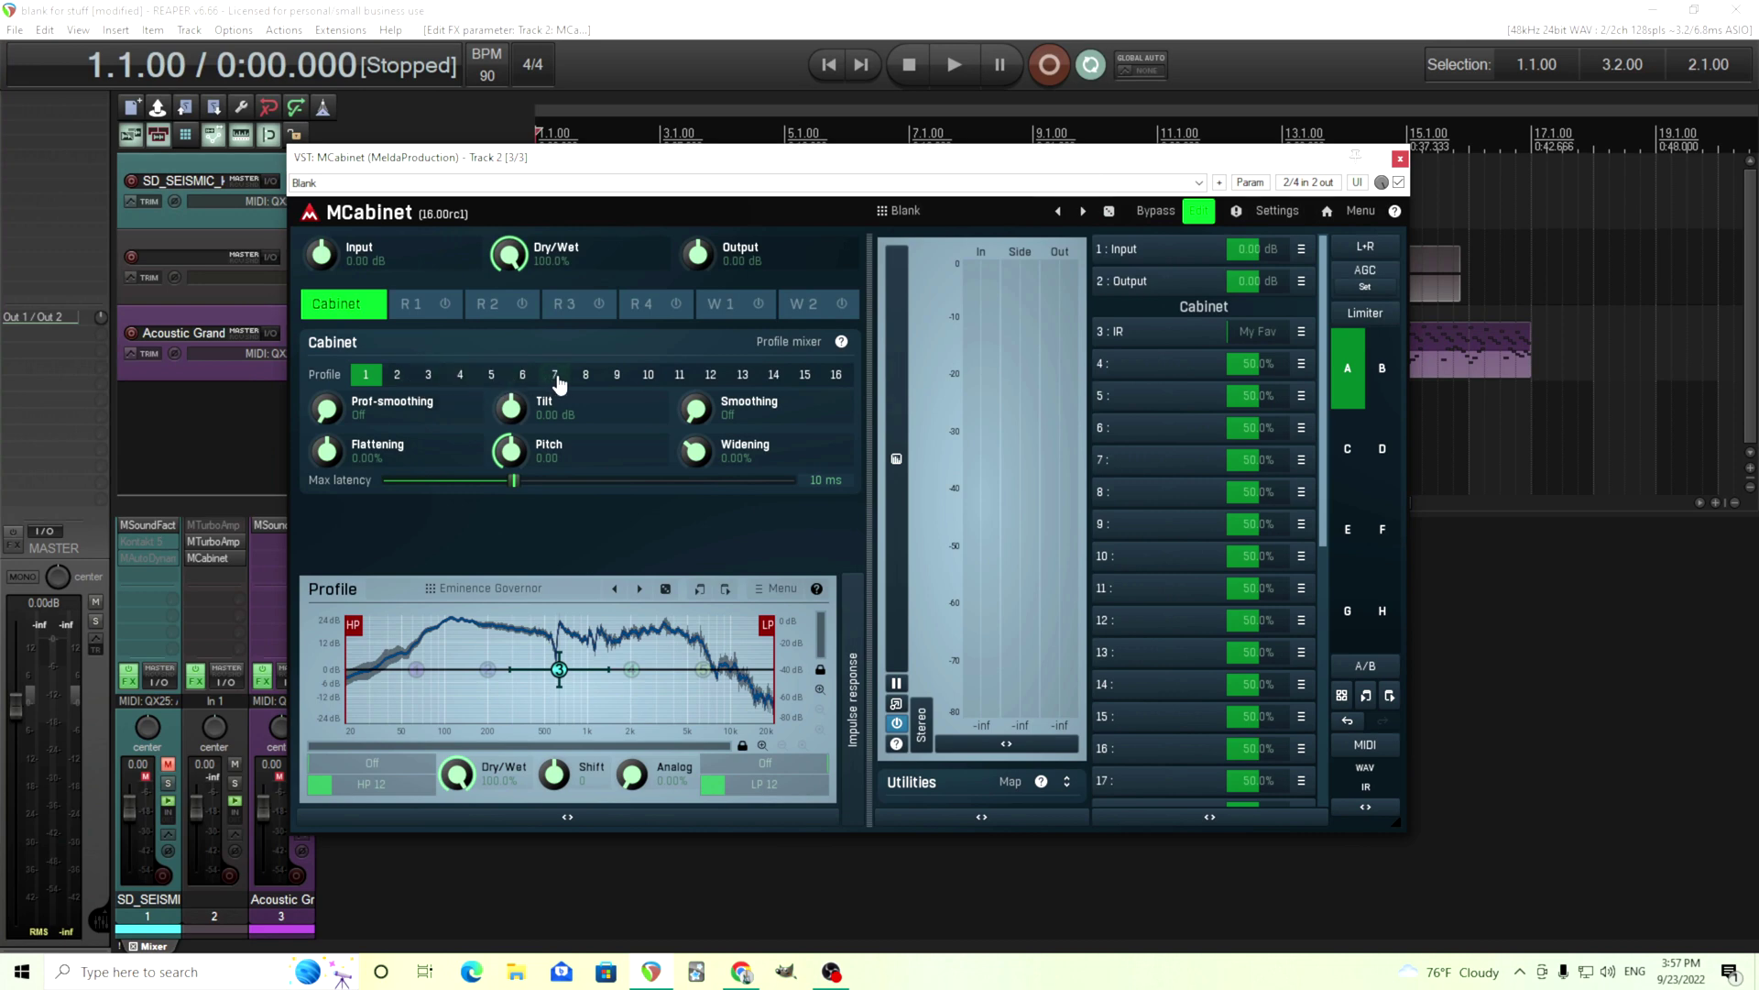
Step: Step the IR multiparameter through its named banks and back to My Fav, and show the device screen
scroll(1264, 331, up, 2)
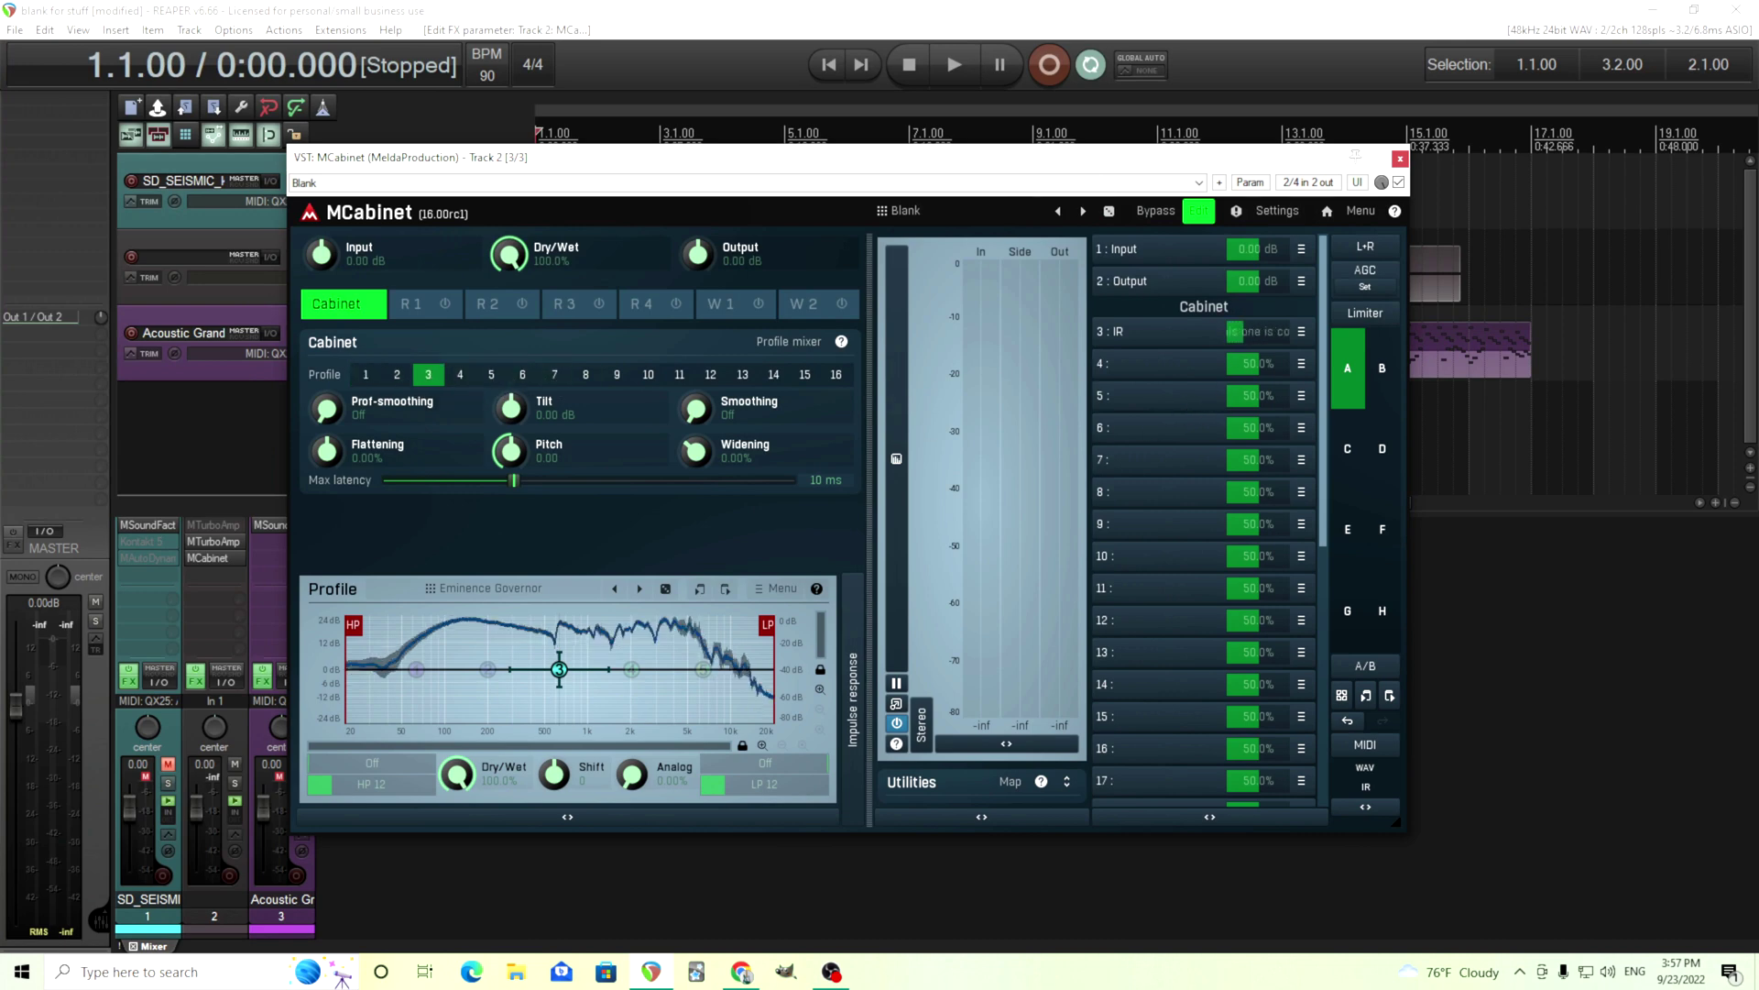
scroll(1265, 330, up, 4)
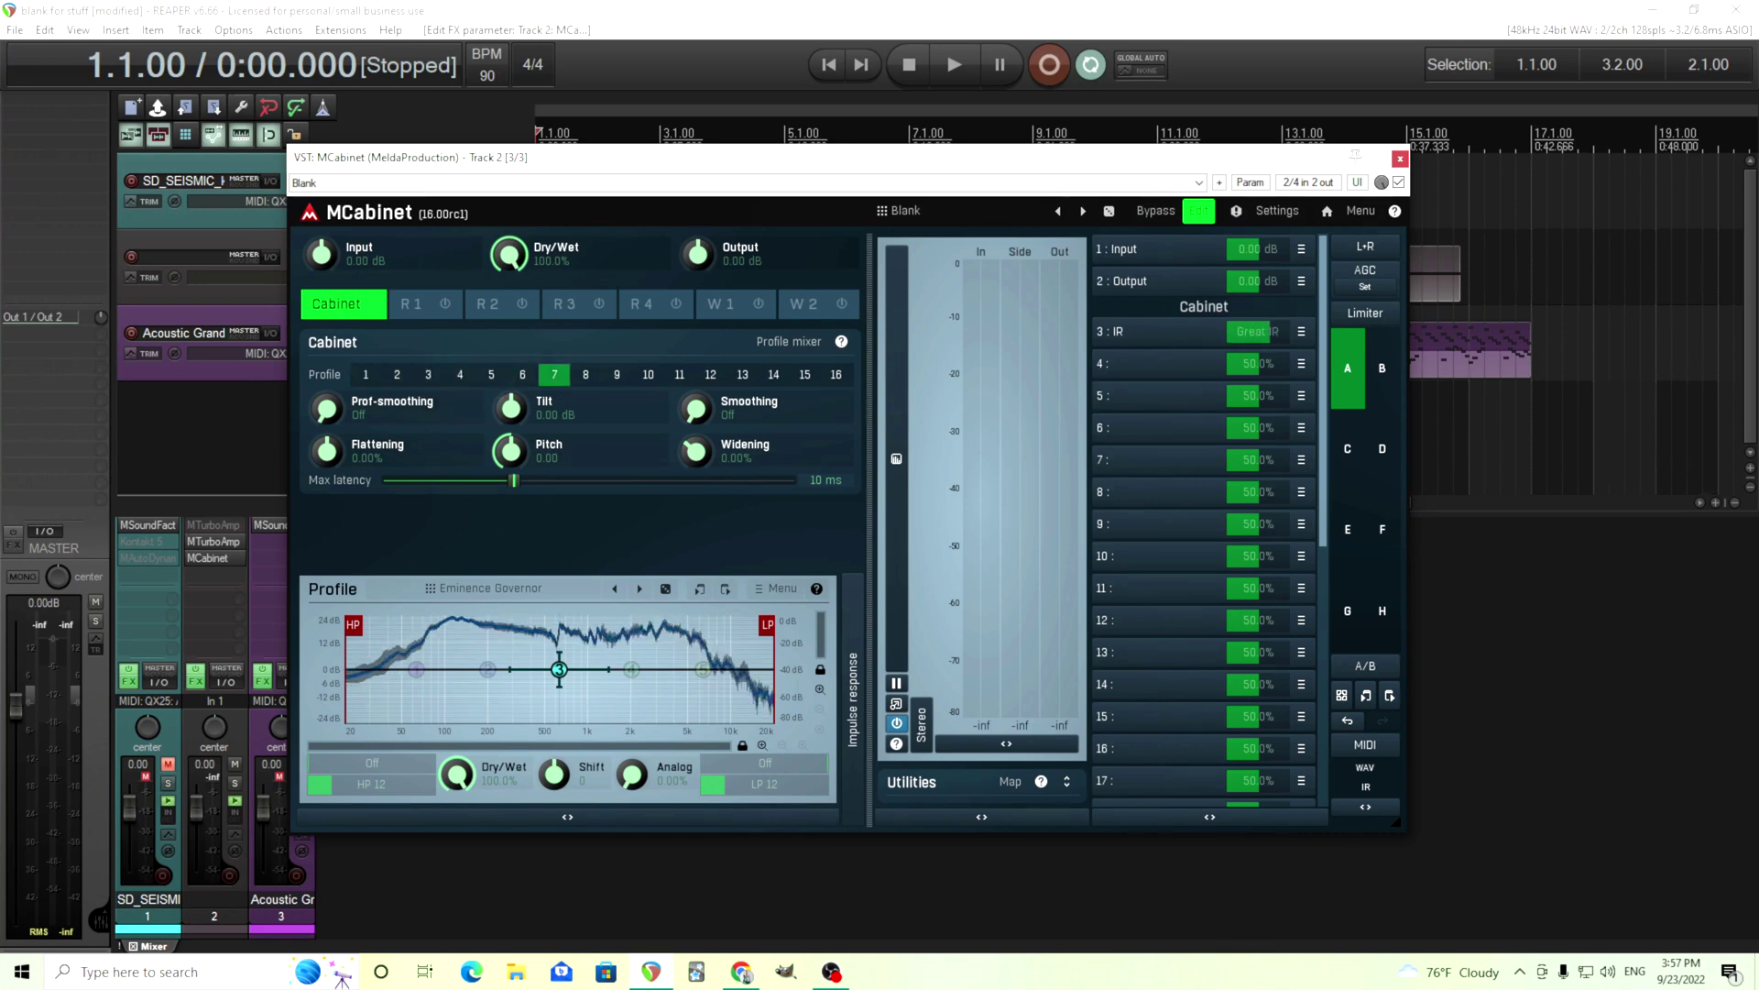
scroll(1264, 331, up, 1)
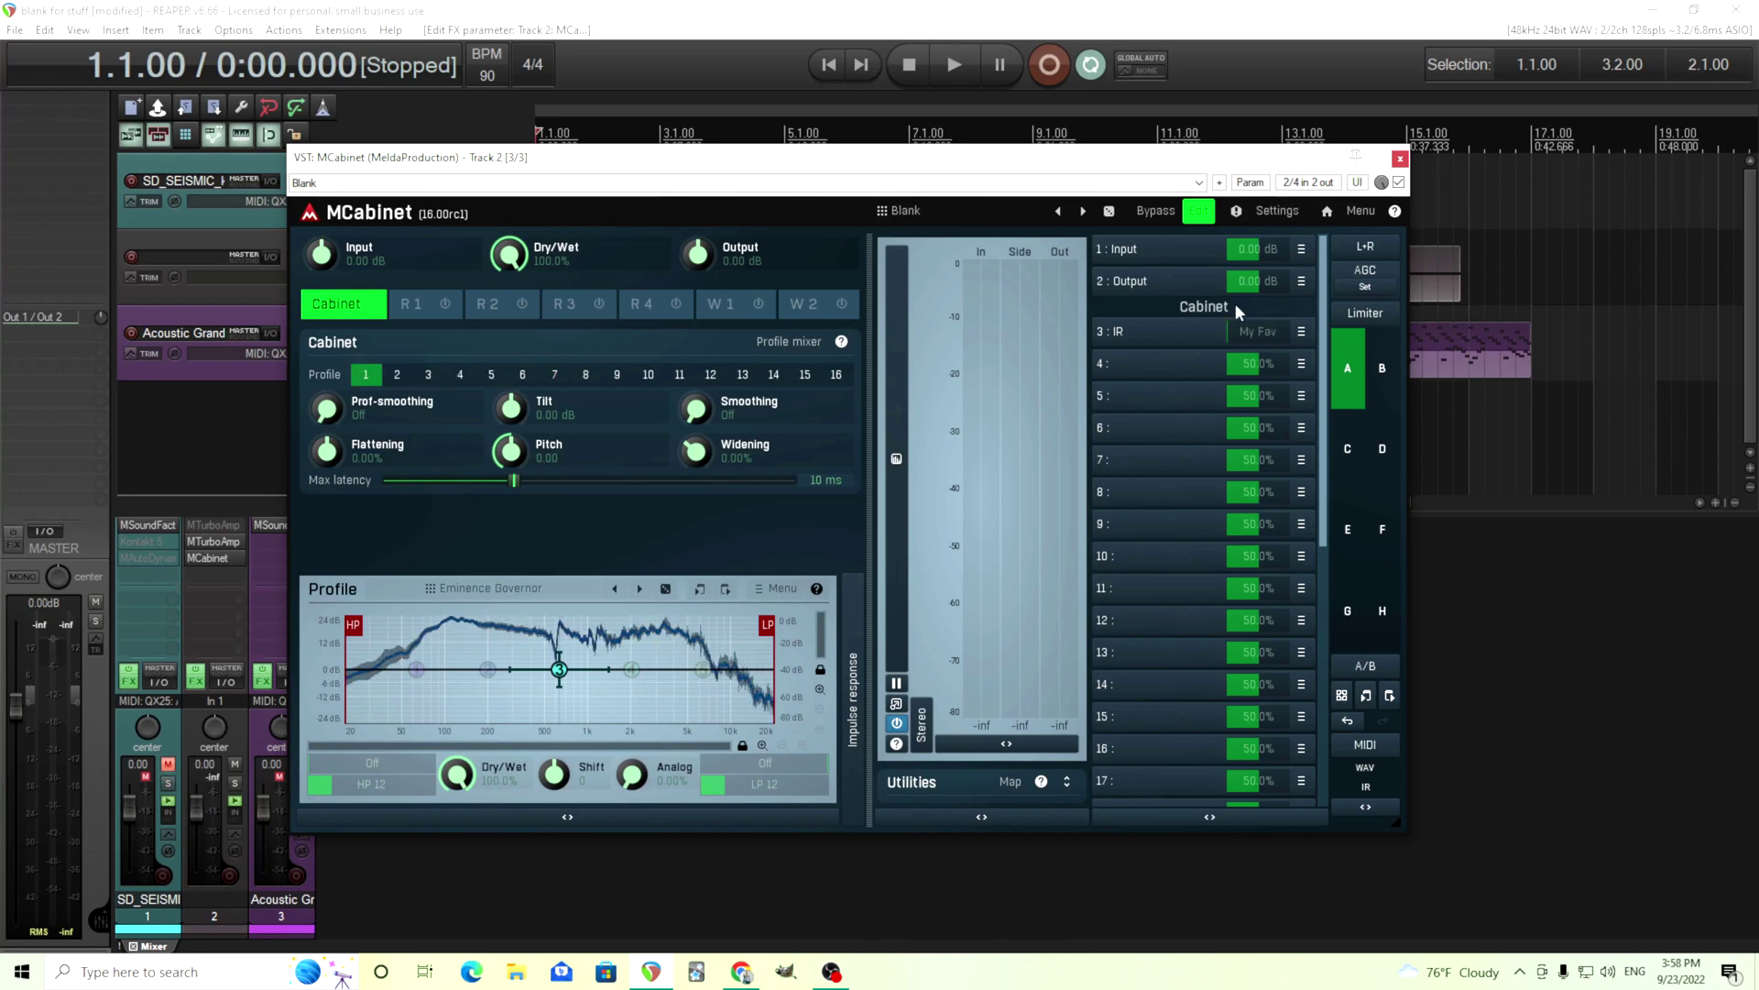
click(1199, 211)
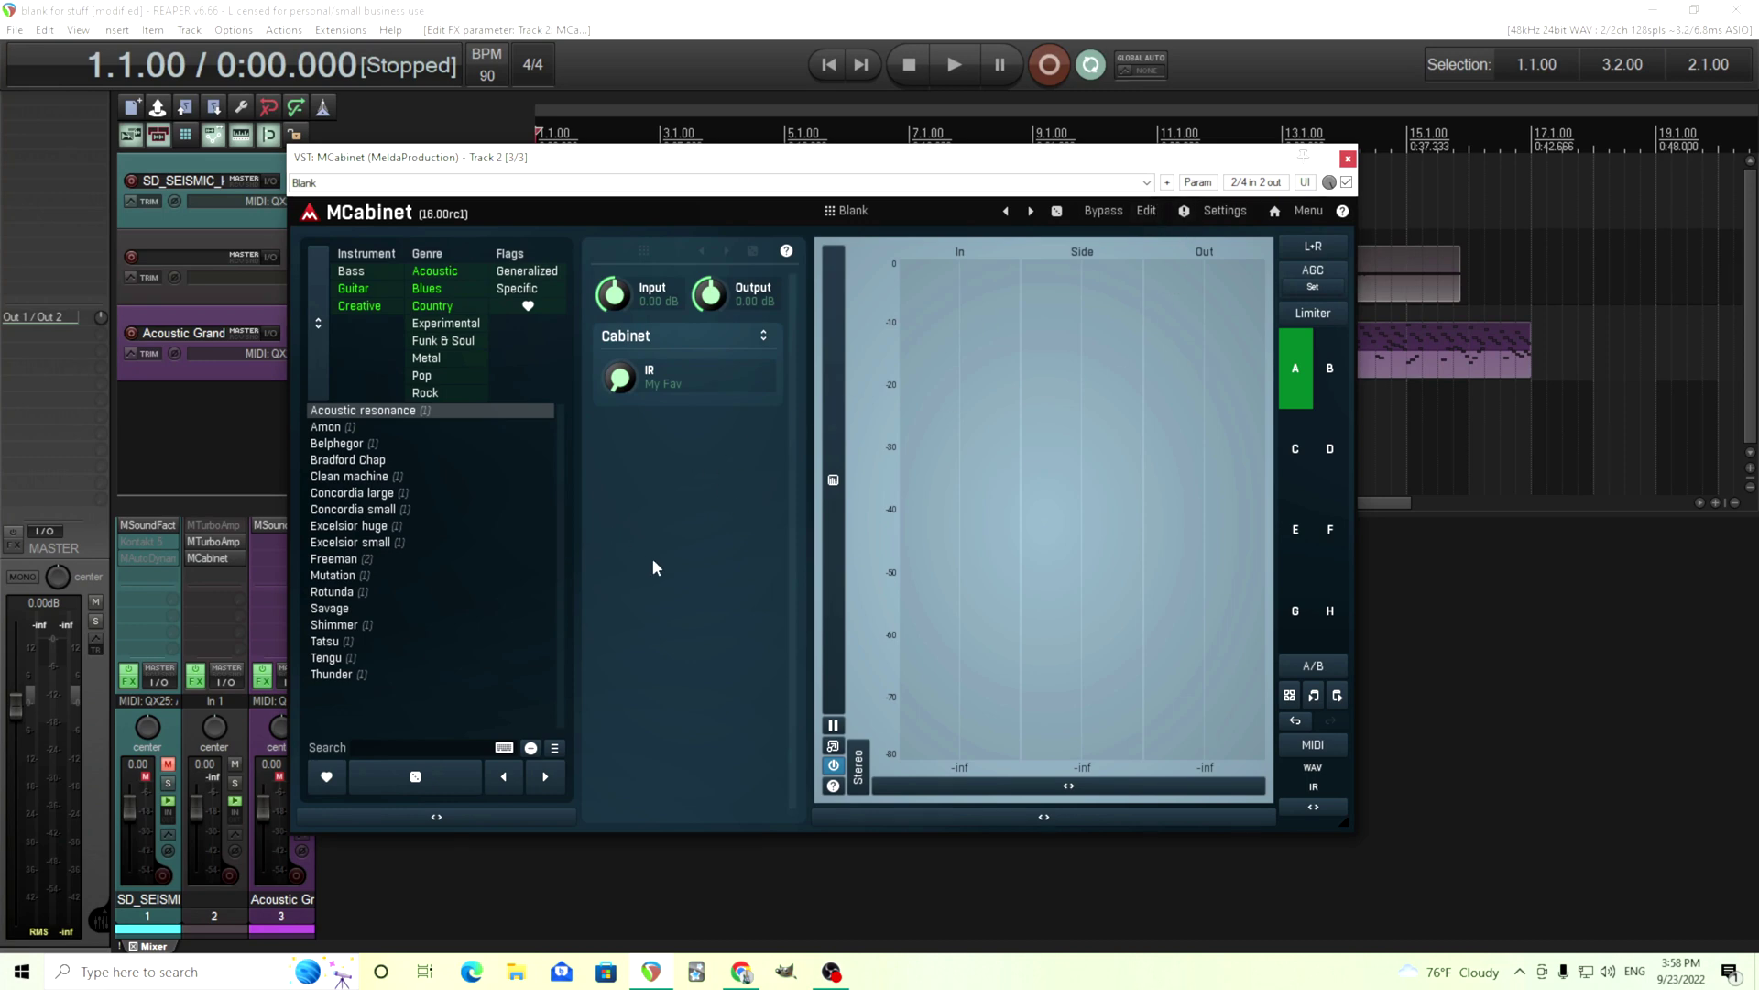
Step: Set the IR multiparameter's Editor mode to Switcher in its settings and close them
click(620, 381)
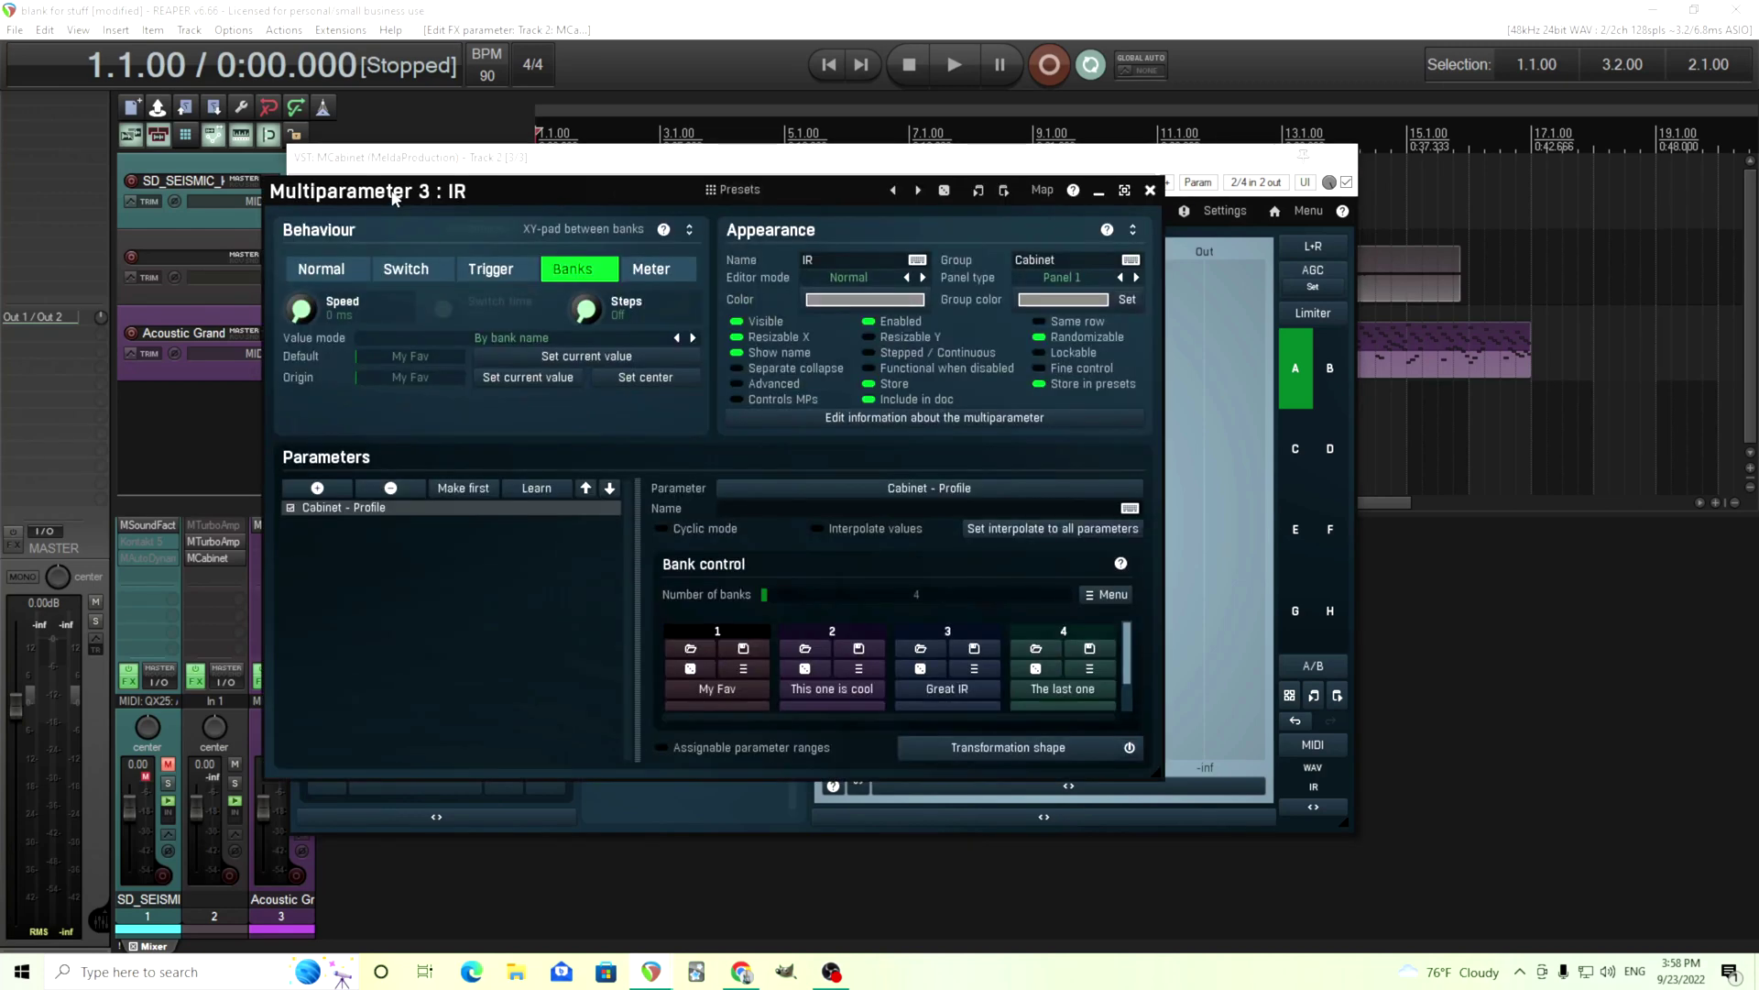
drag(394, 197, 907, 446)
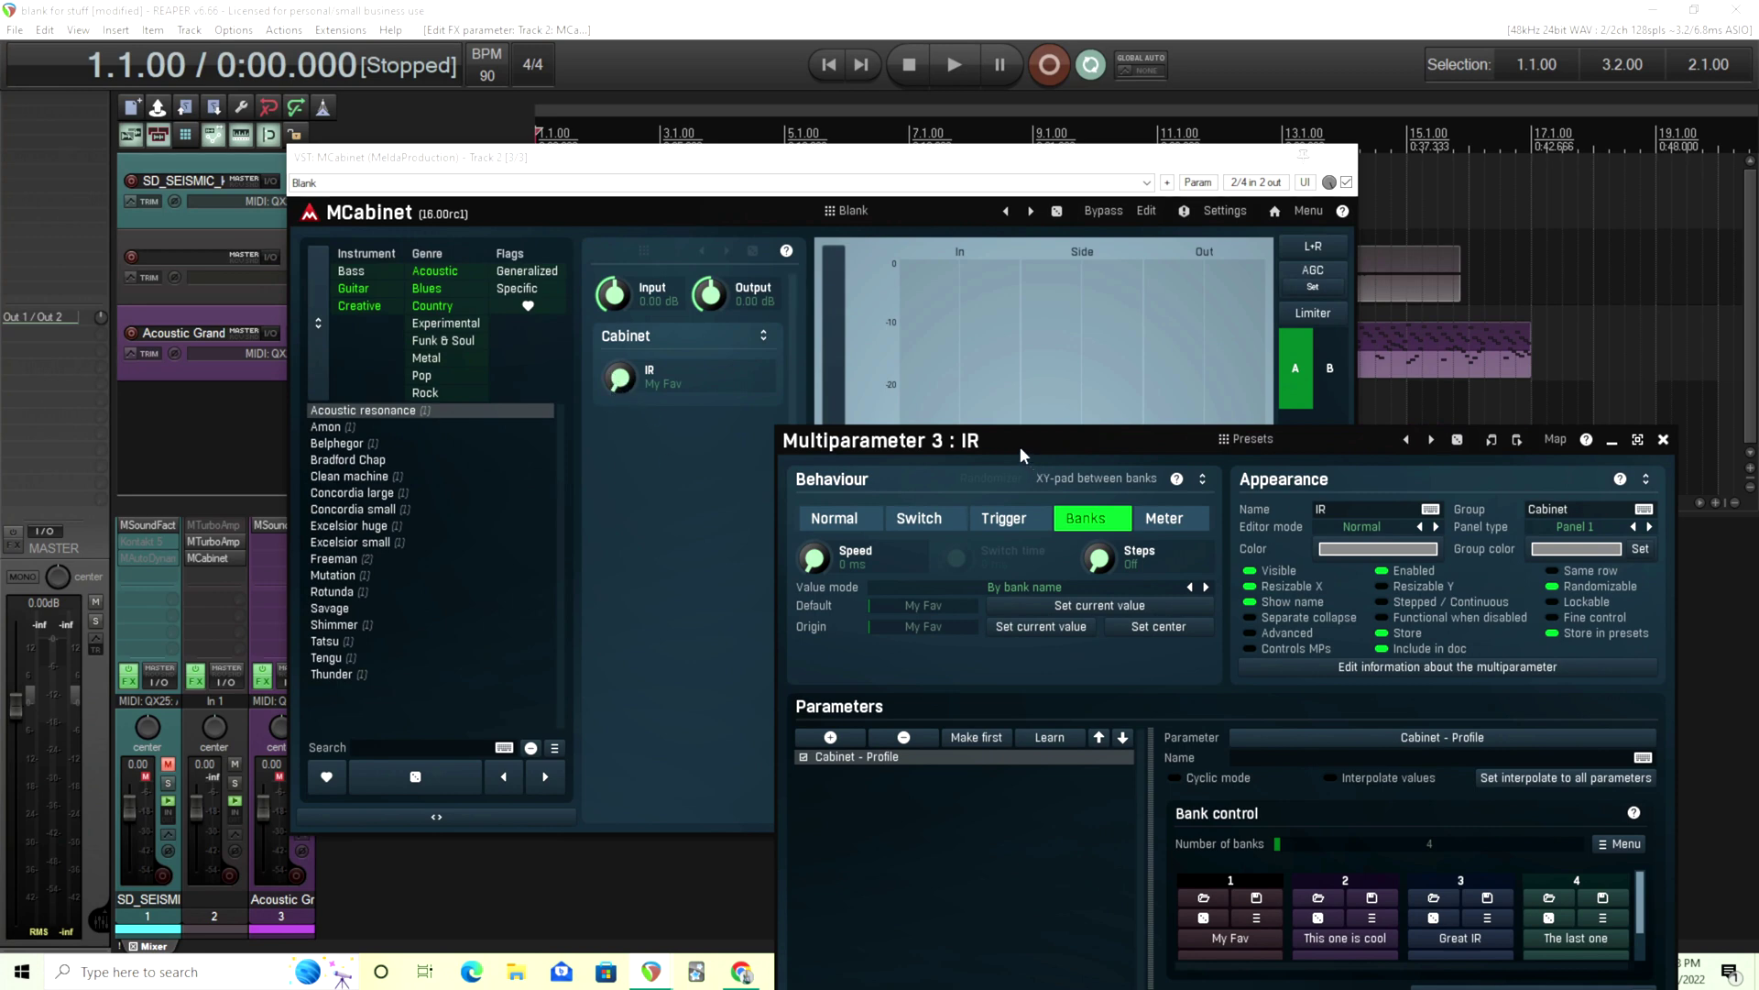
drag(1019, 447, 1038, 327)
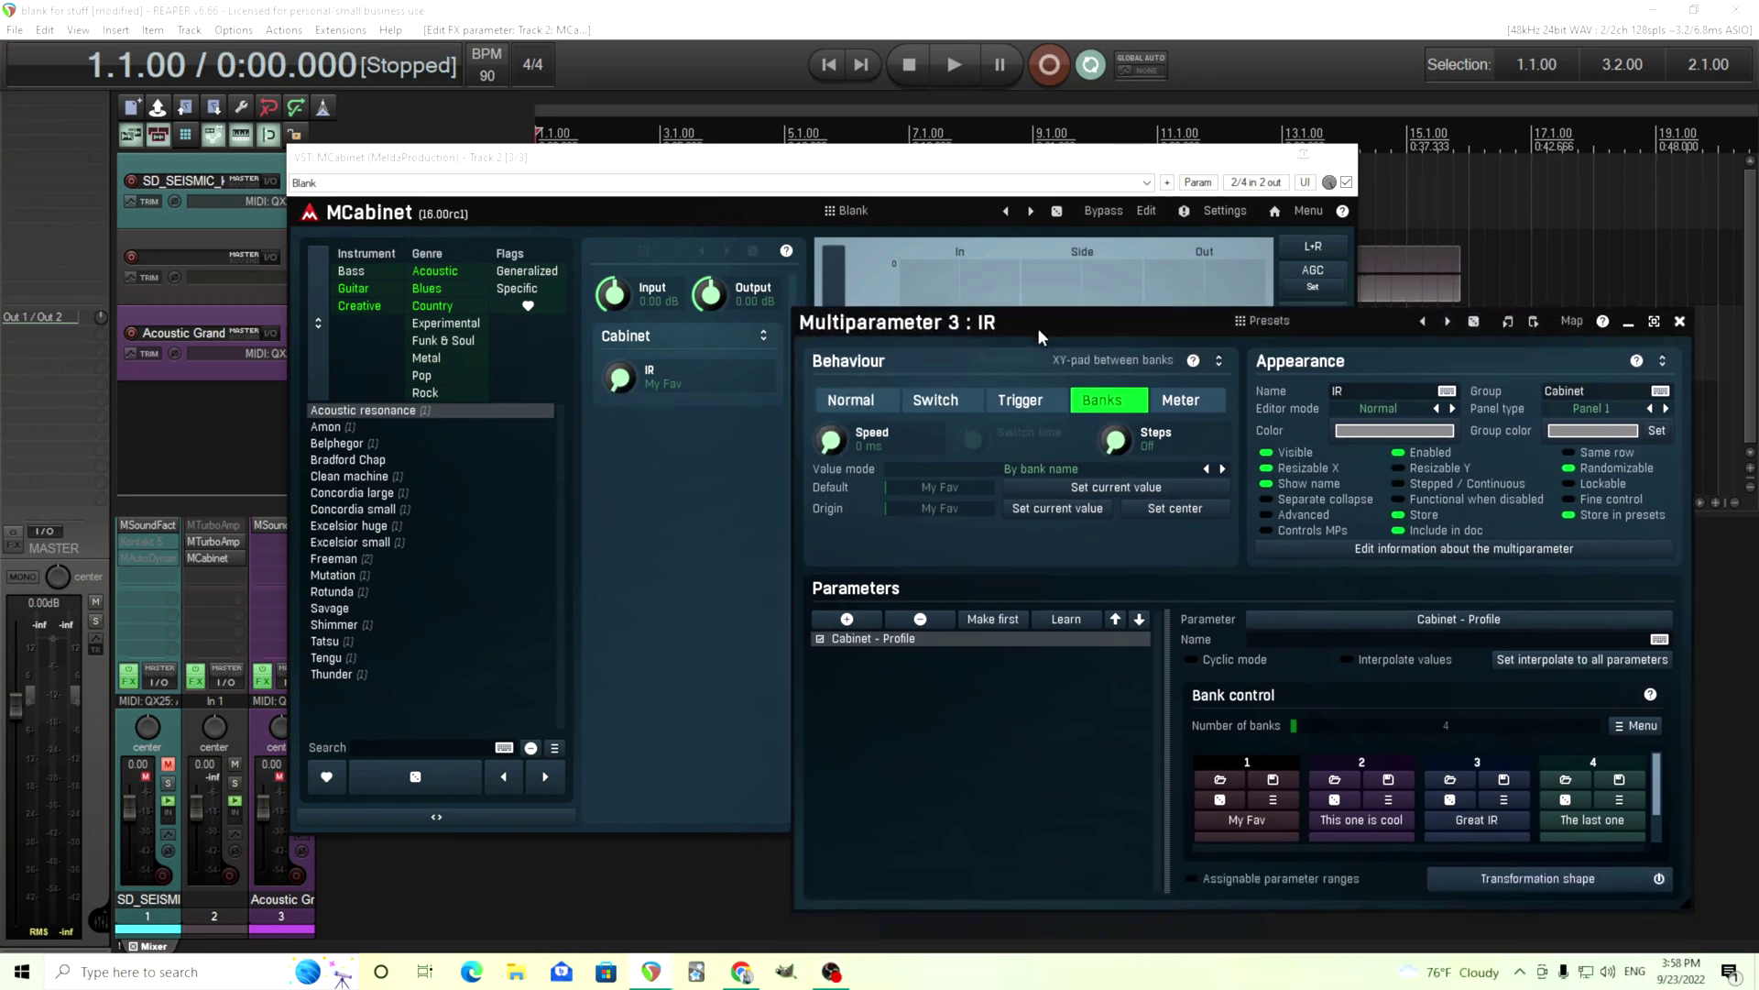
click(1360, 421)
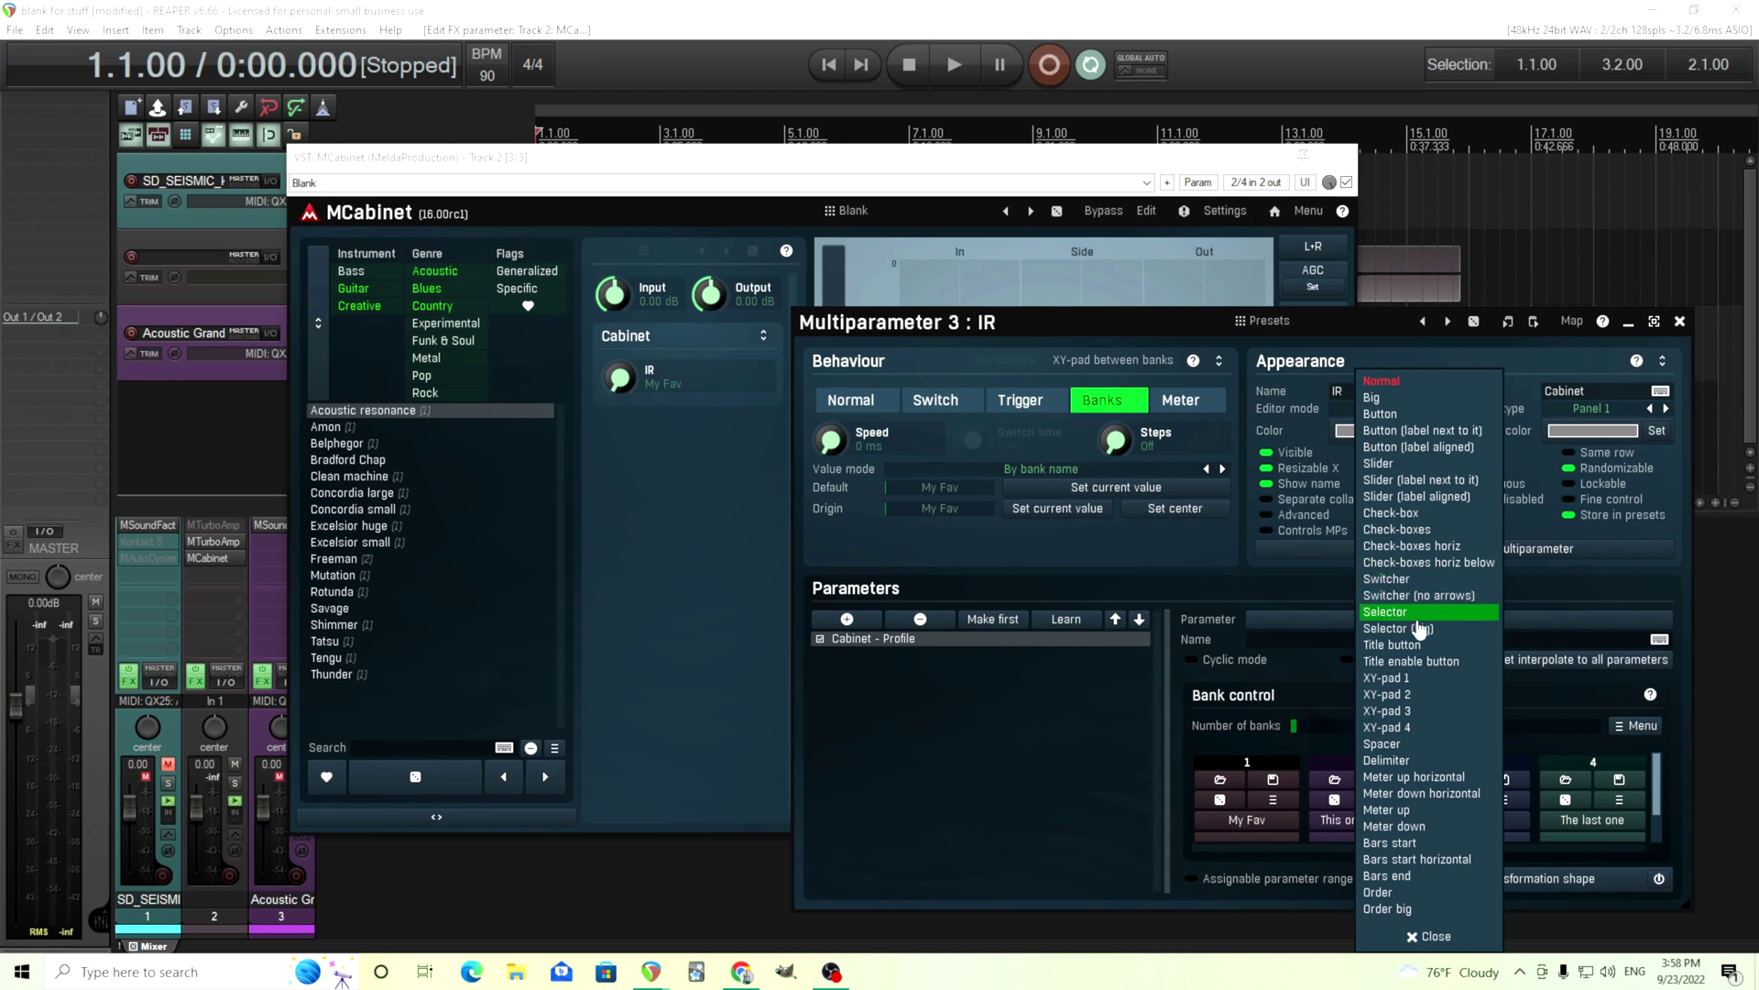
click(1410, 580)
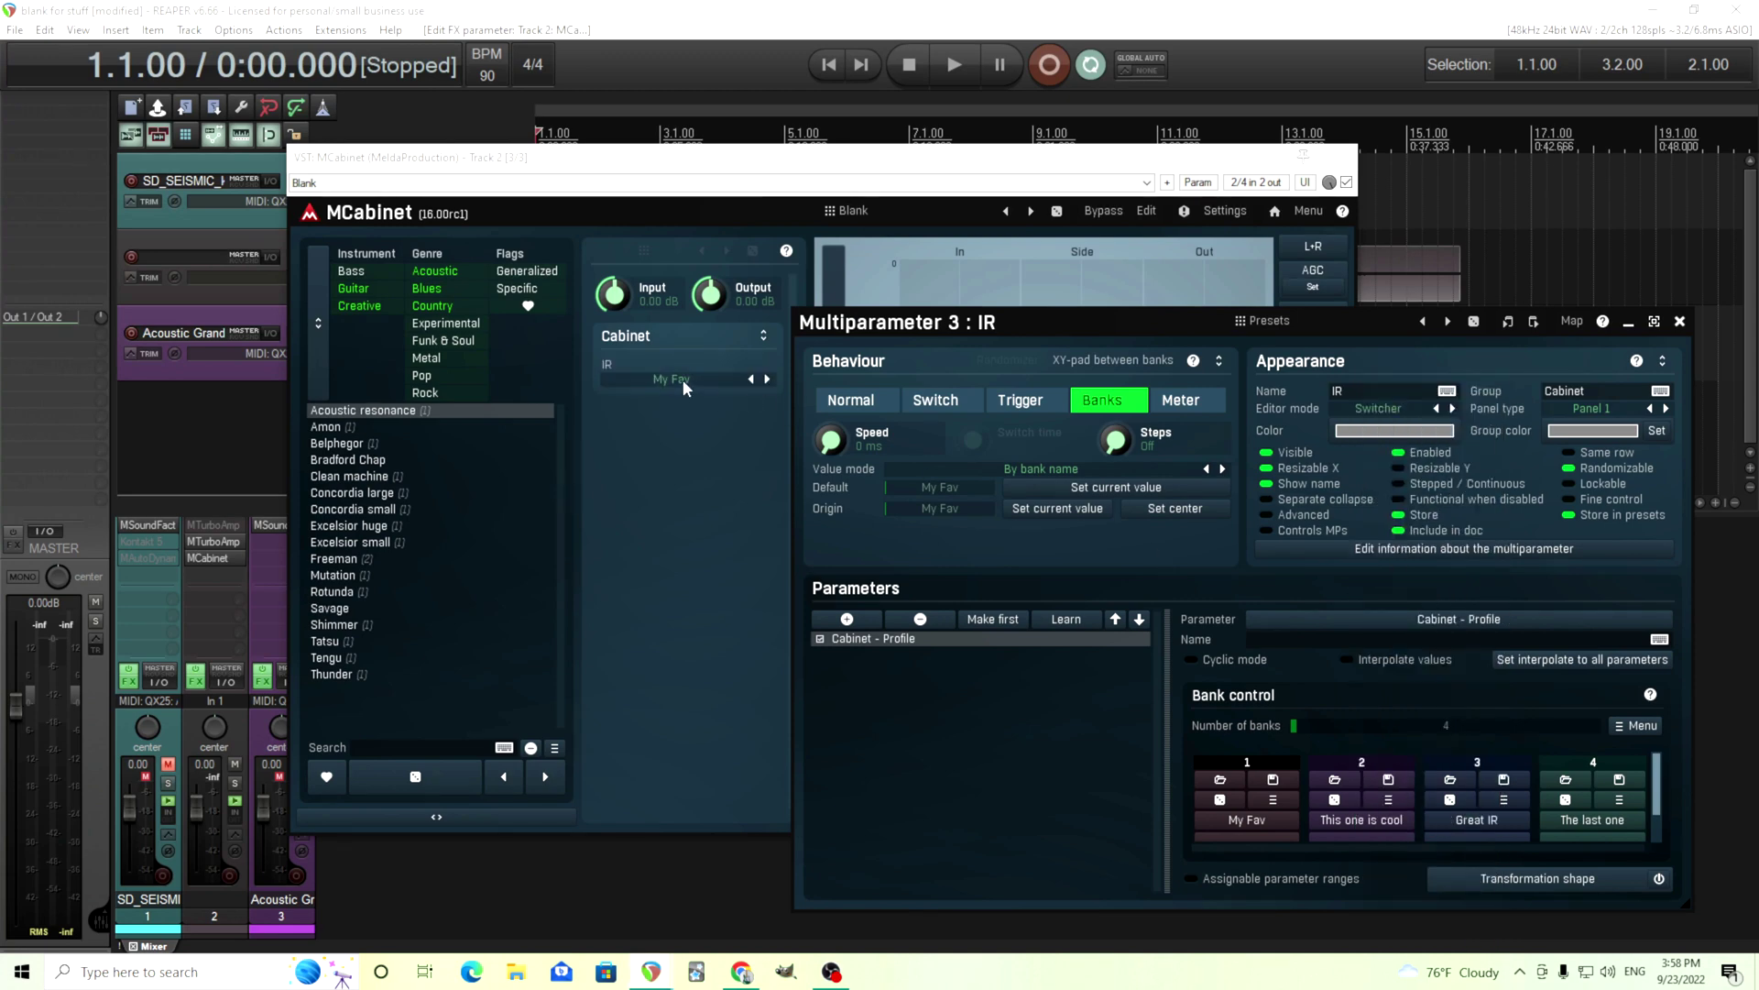
click(1679, 321)
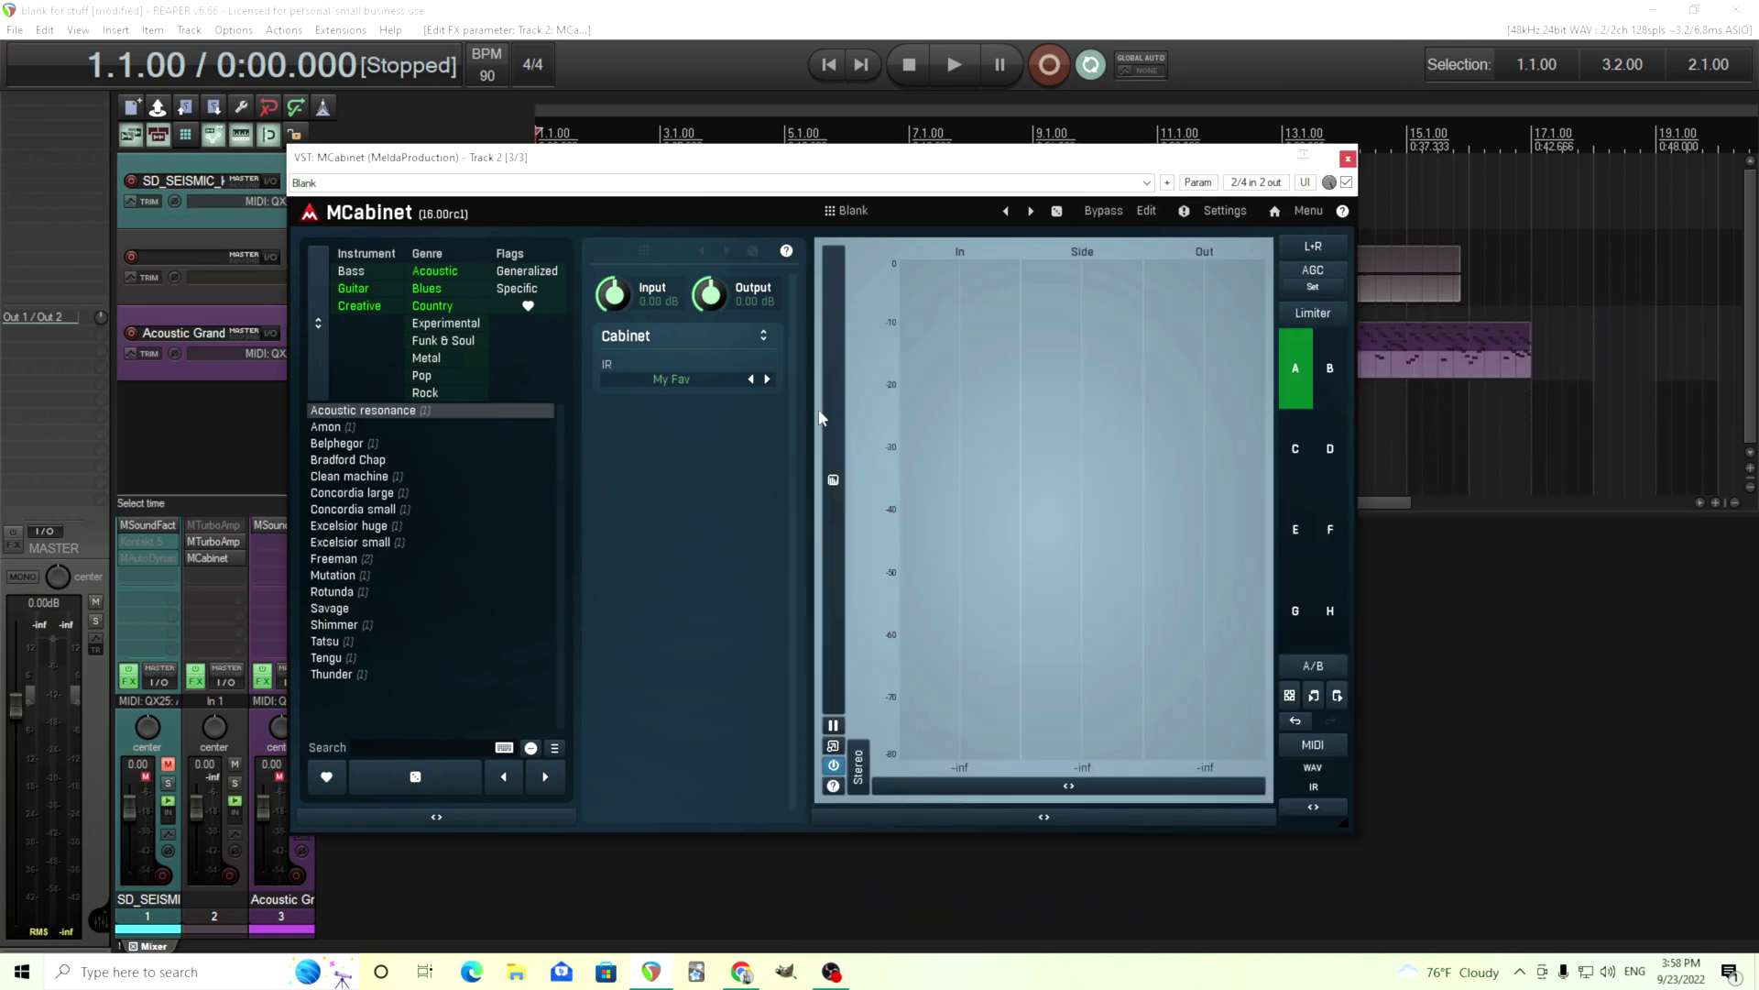
Step: Step the IR switcher forward through its banks and back to My Fav, and check its list of bank names
click(768, 378)
click(767, 379)
click(768, 379)
click(751, 378)
click(751, 378)
click(751, 379)
click(678, 389)
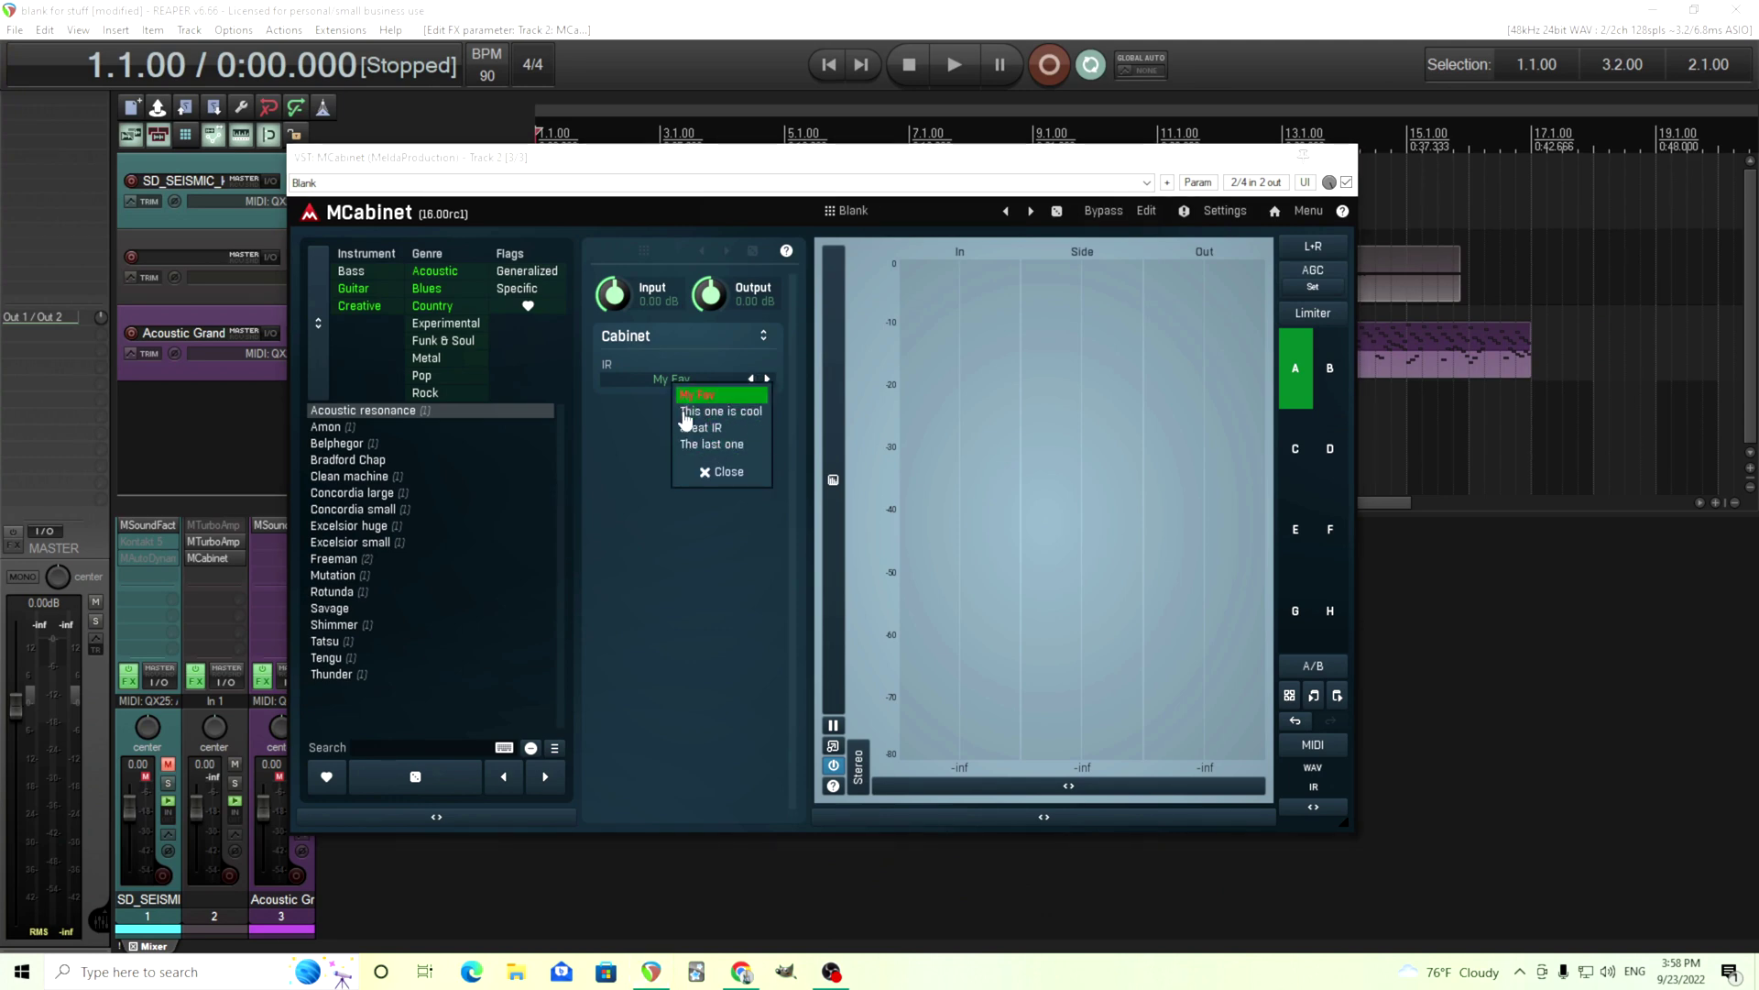
click(711, 471)
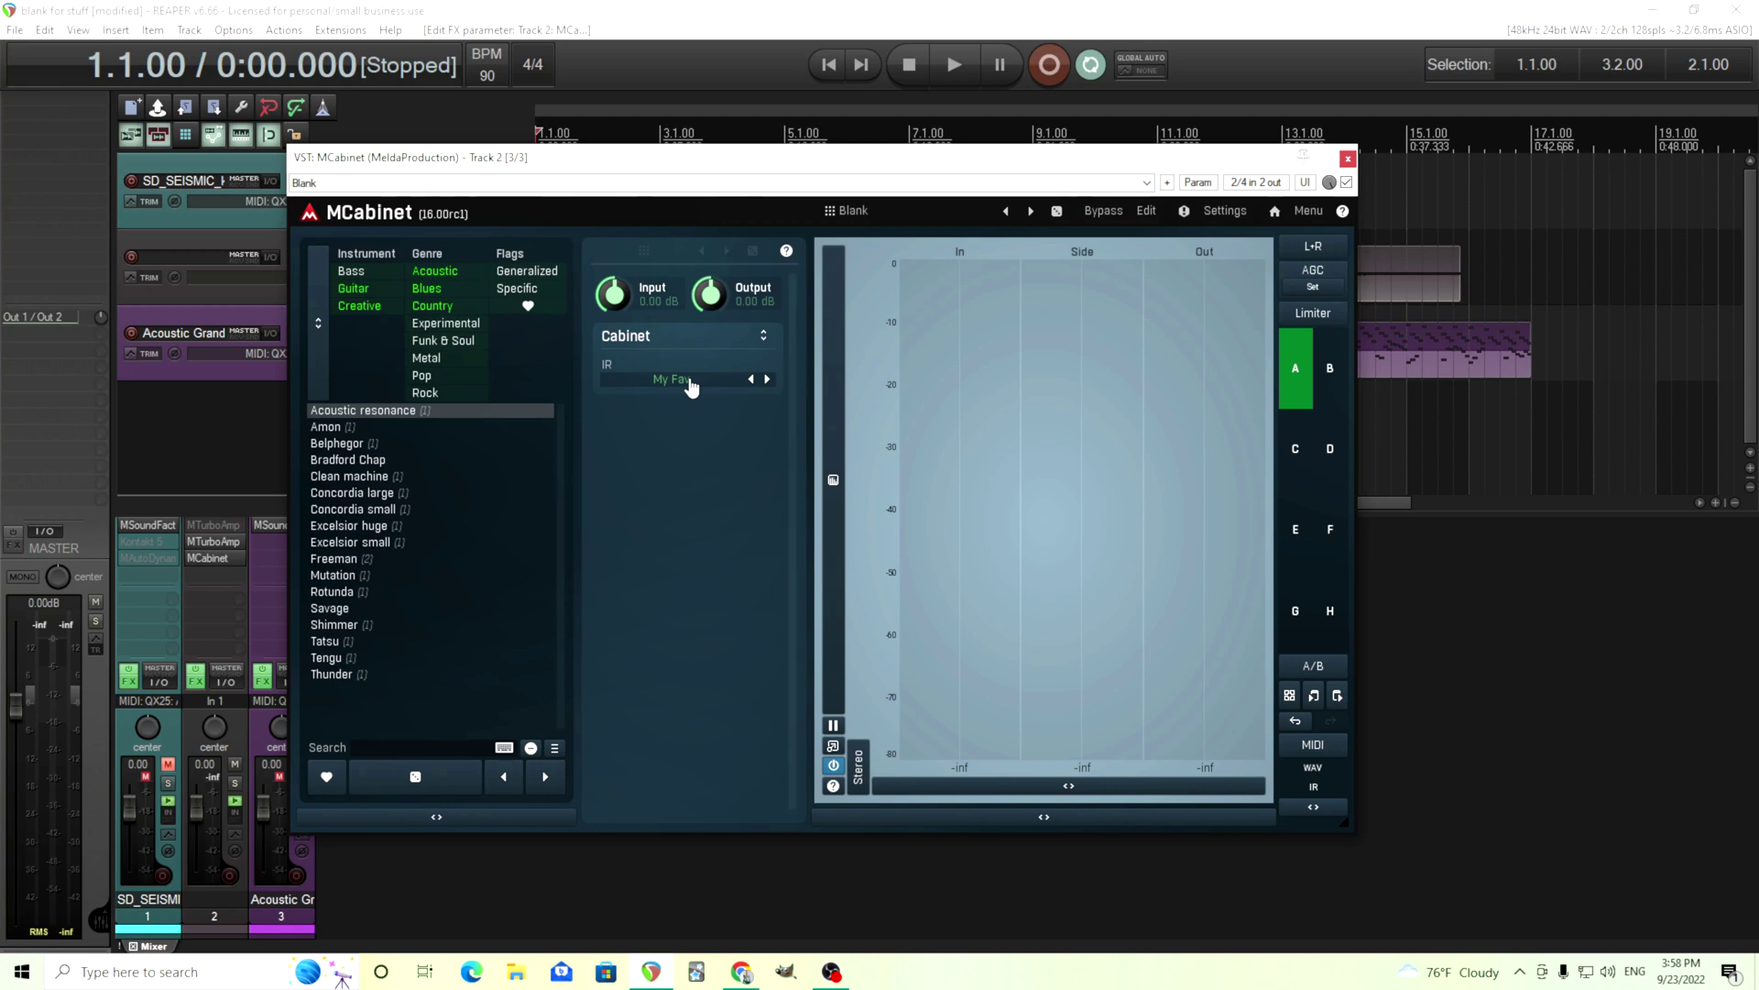
Step: Try the Switcher (no arrows) Editor mode for the IR multiparameter, change it to Selector and close the settings
double_click(690, 383)
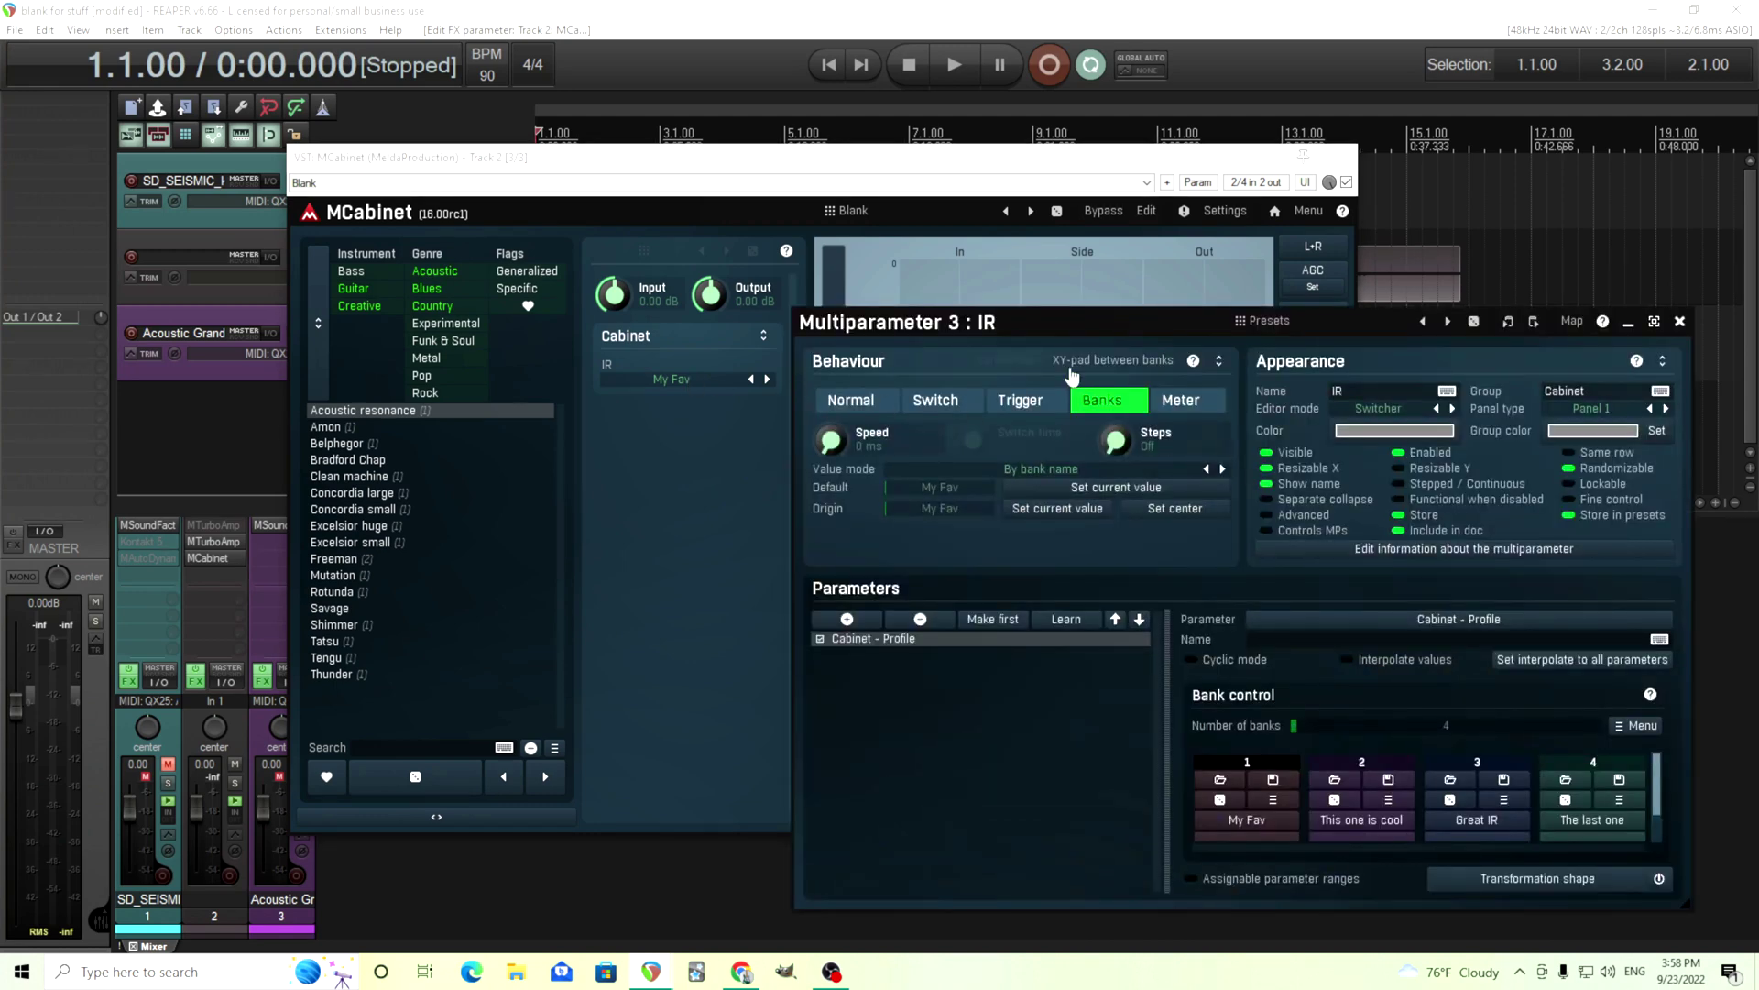
click(1429, 409)
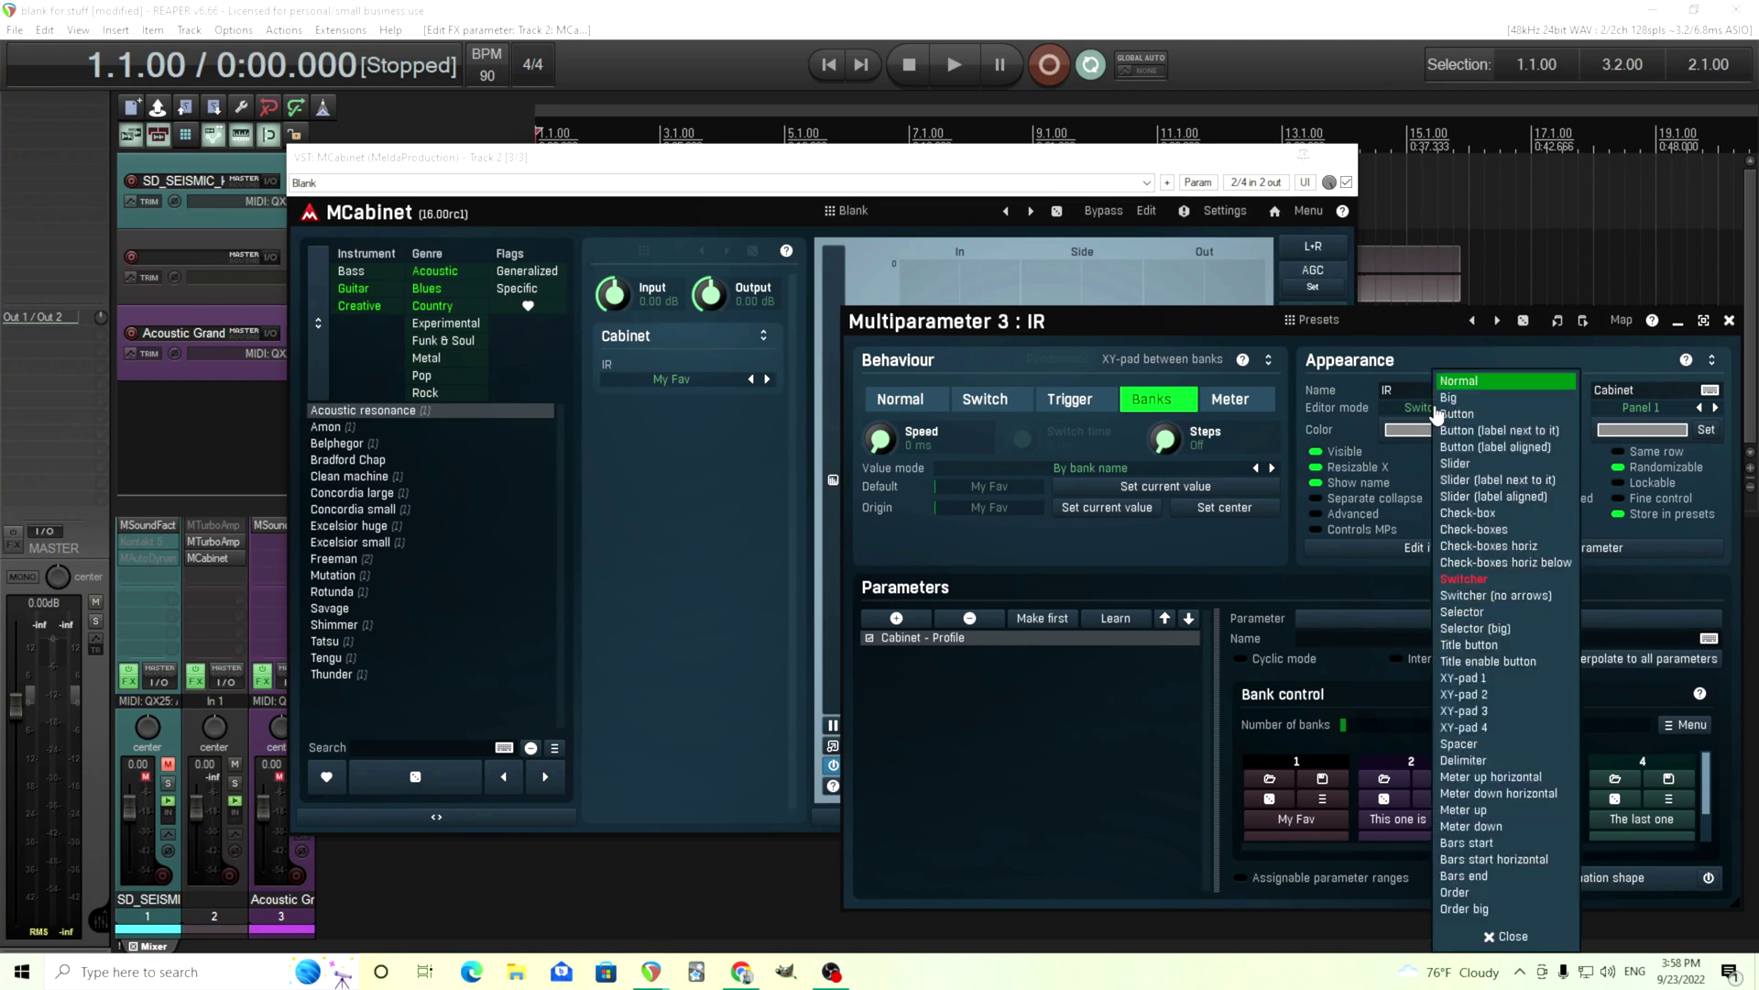
click(1514, 596)
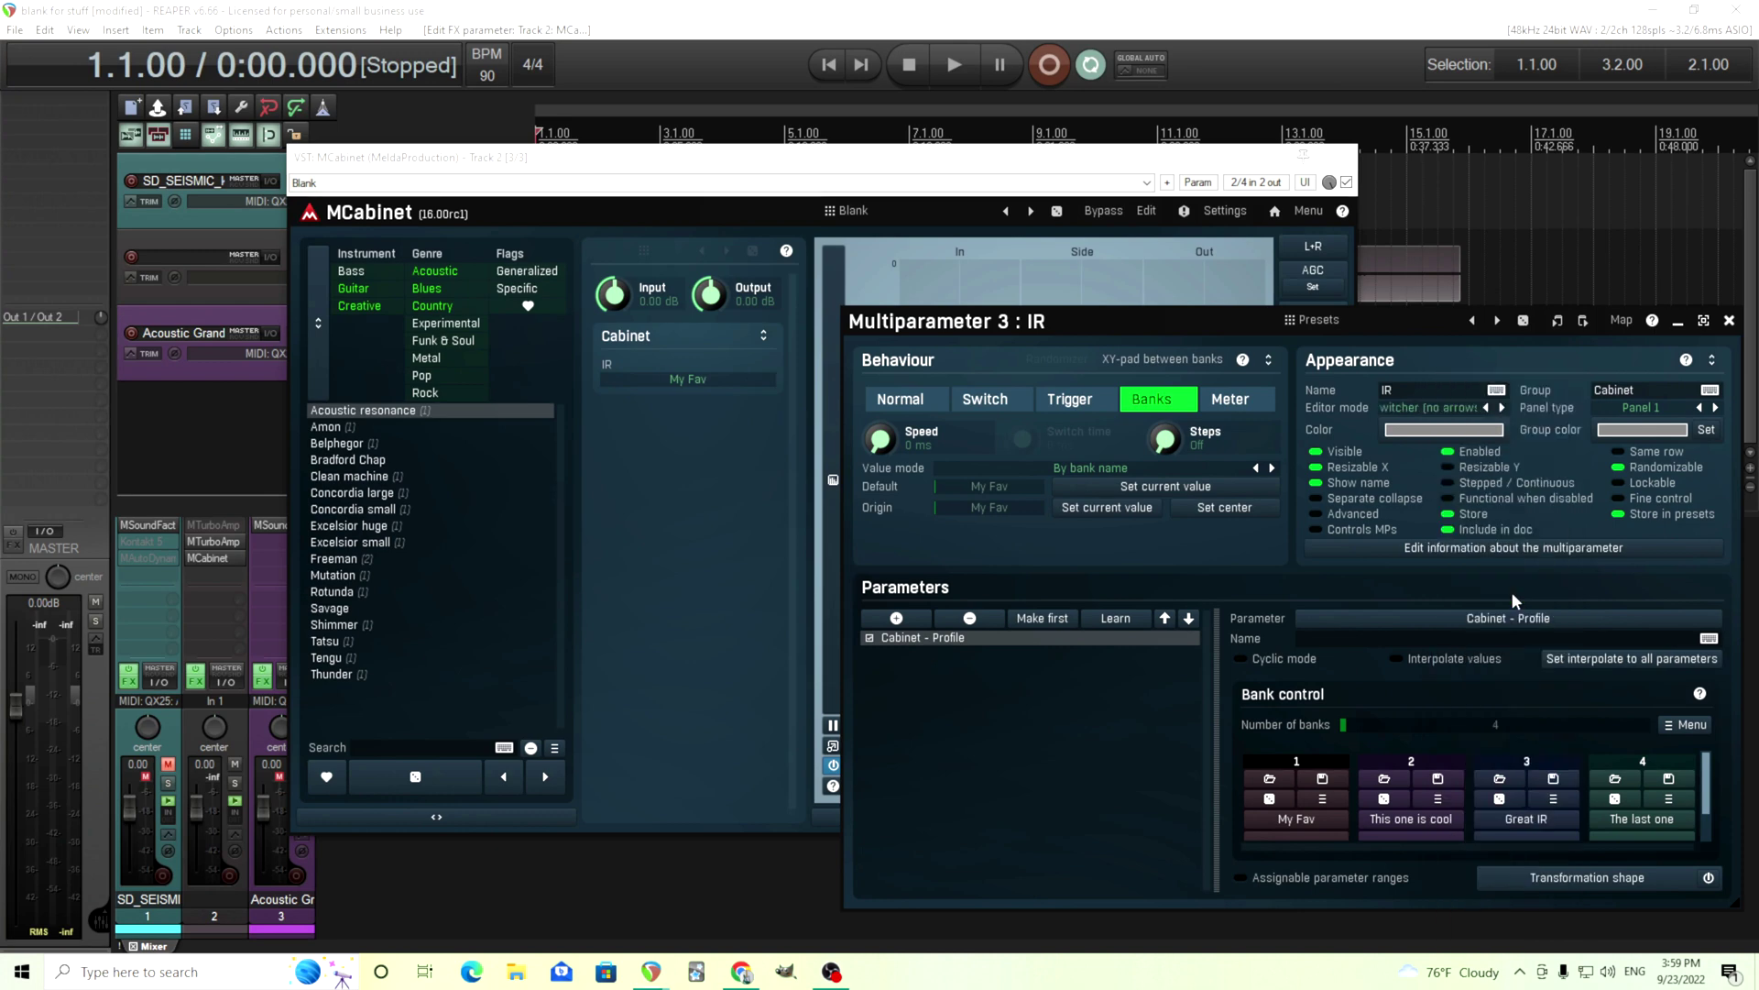
click(1415, 414)
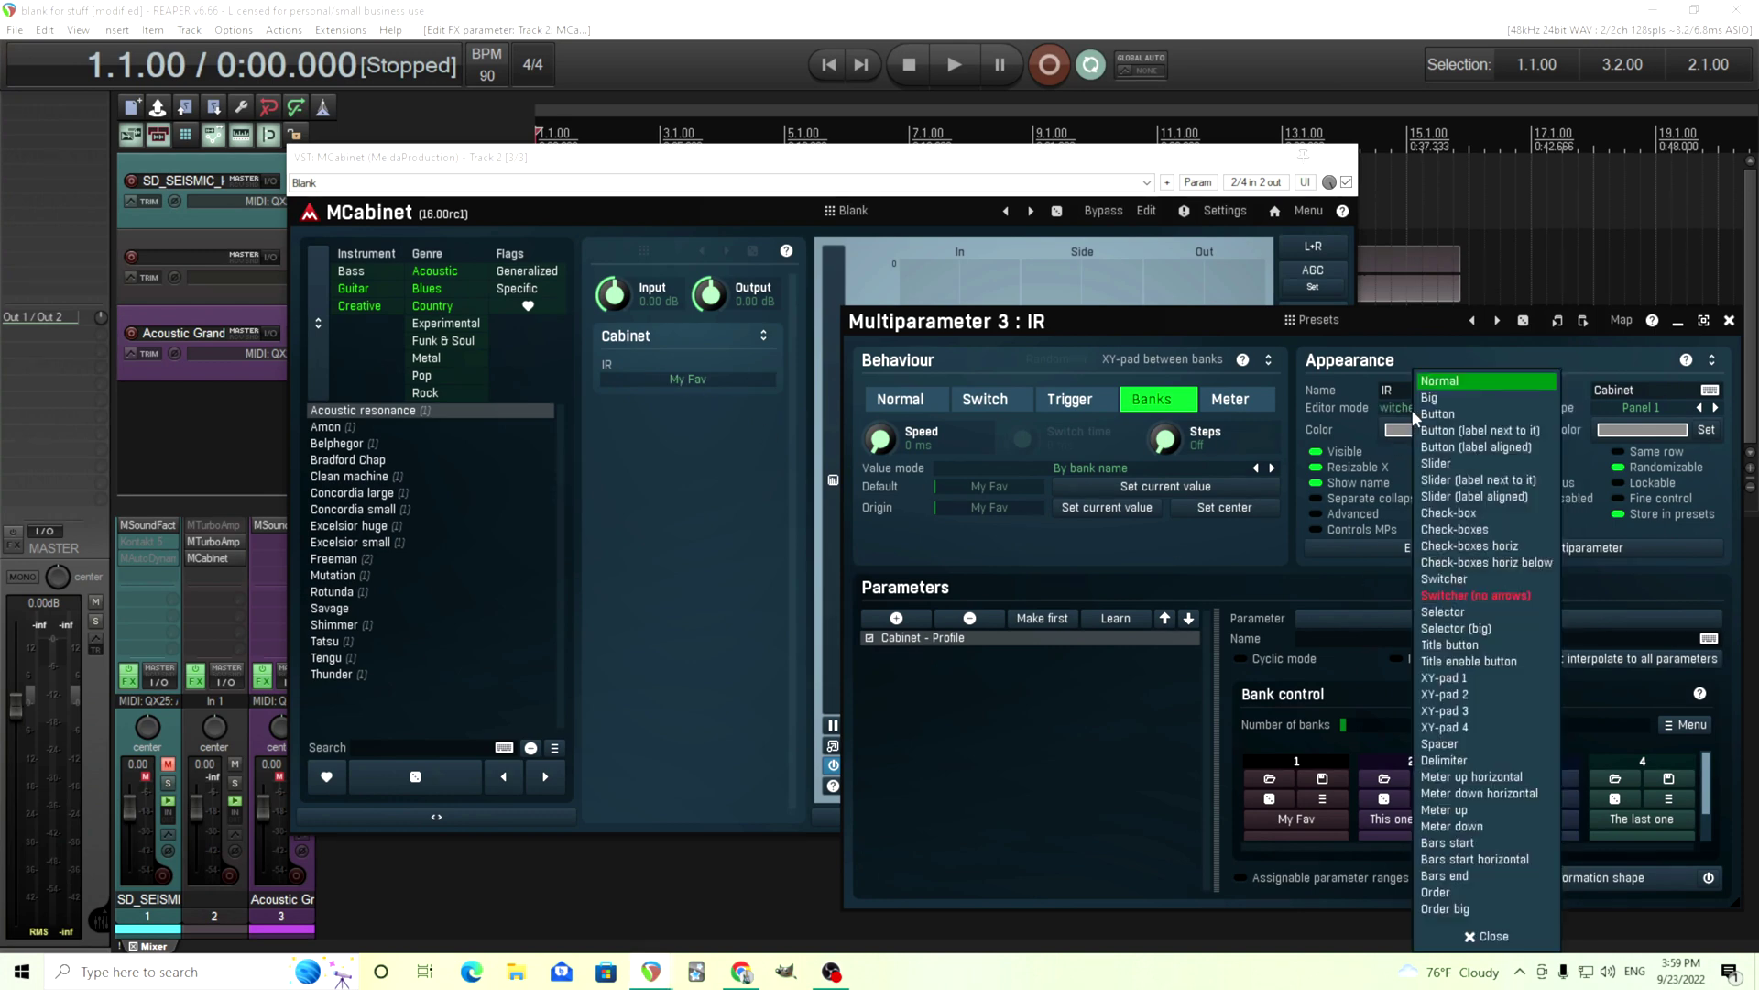
click(1478, 612)
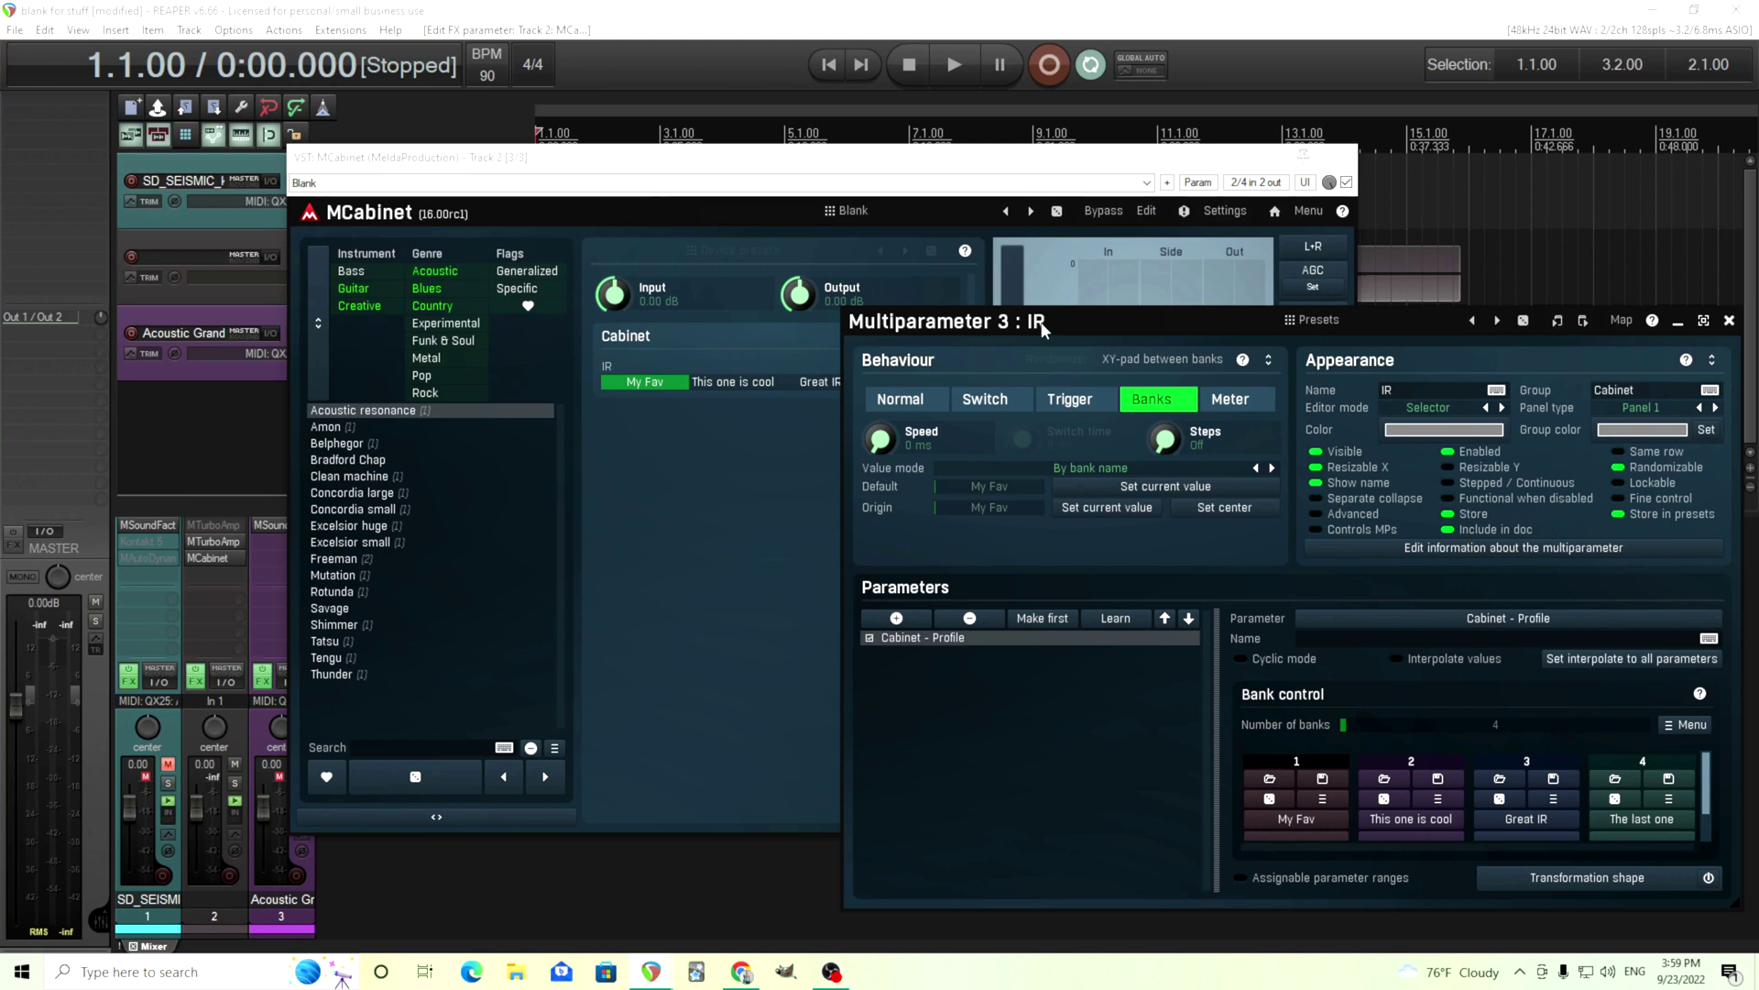
drag(1042, 330, 542, 455)
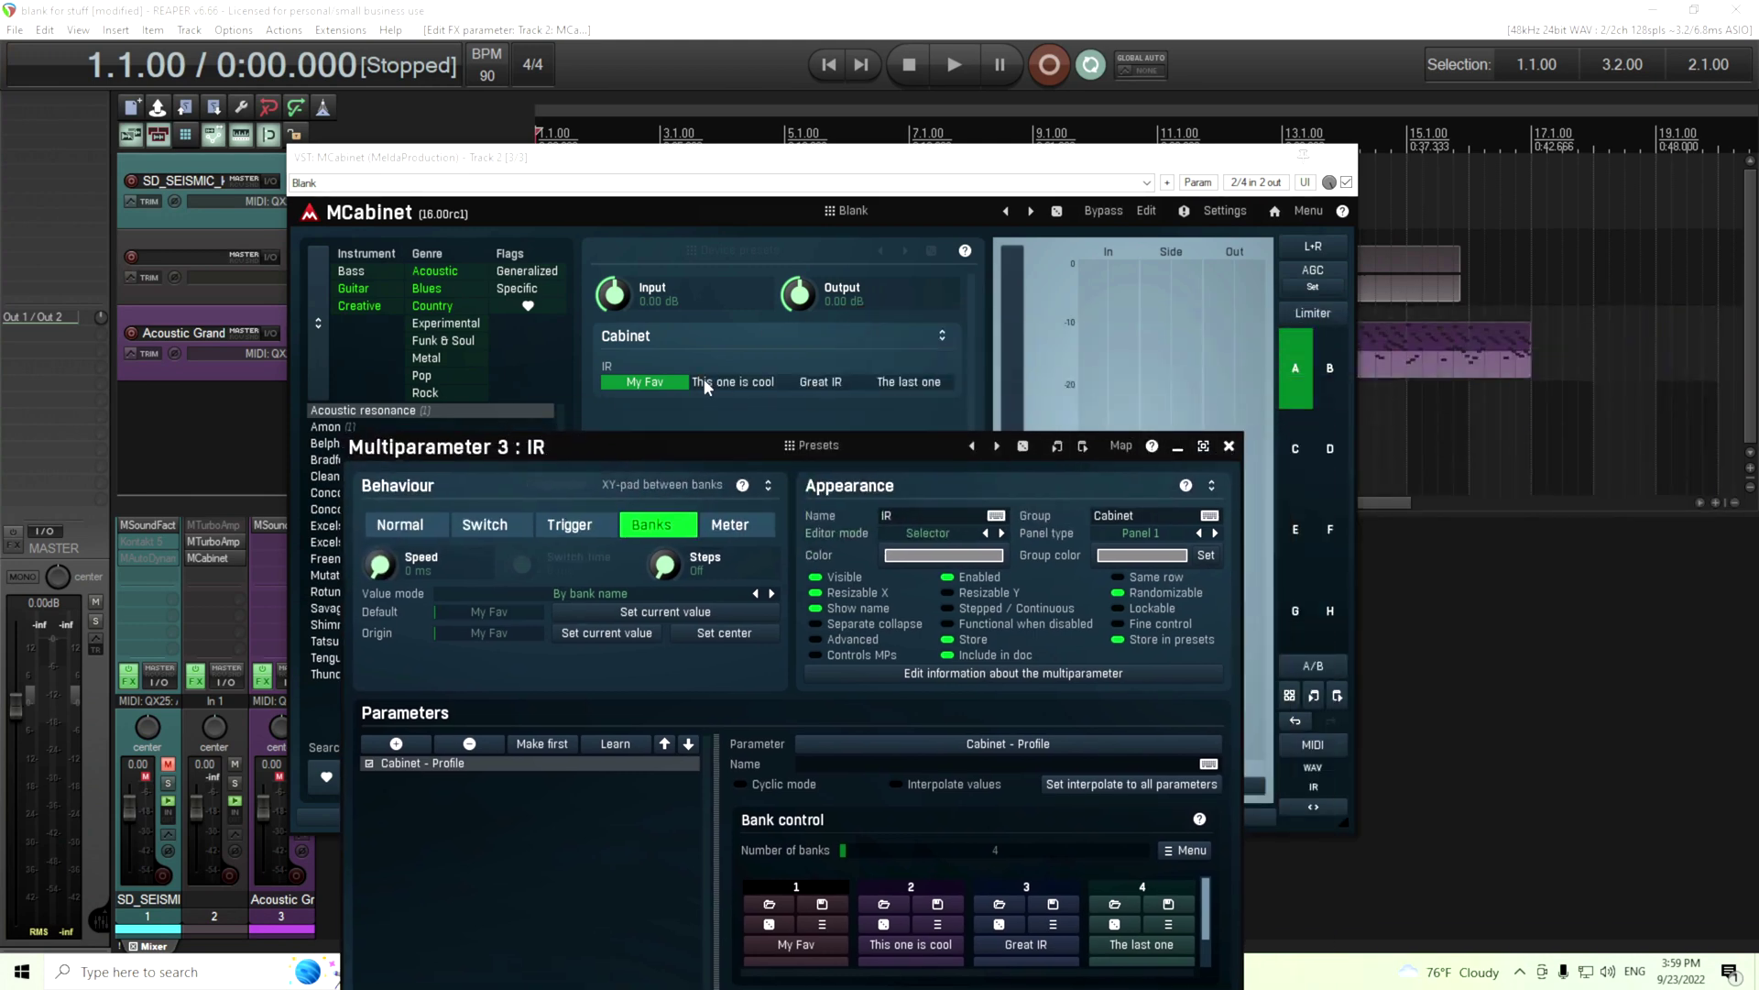
click(1229, 446)
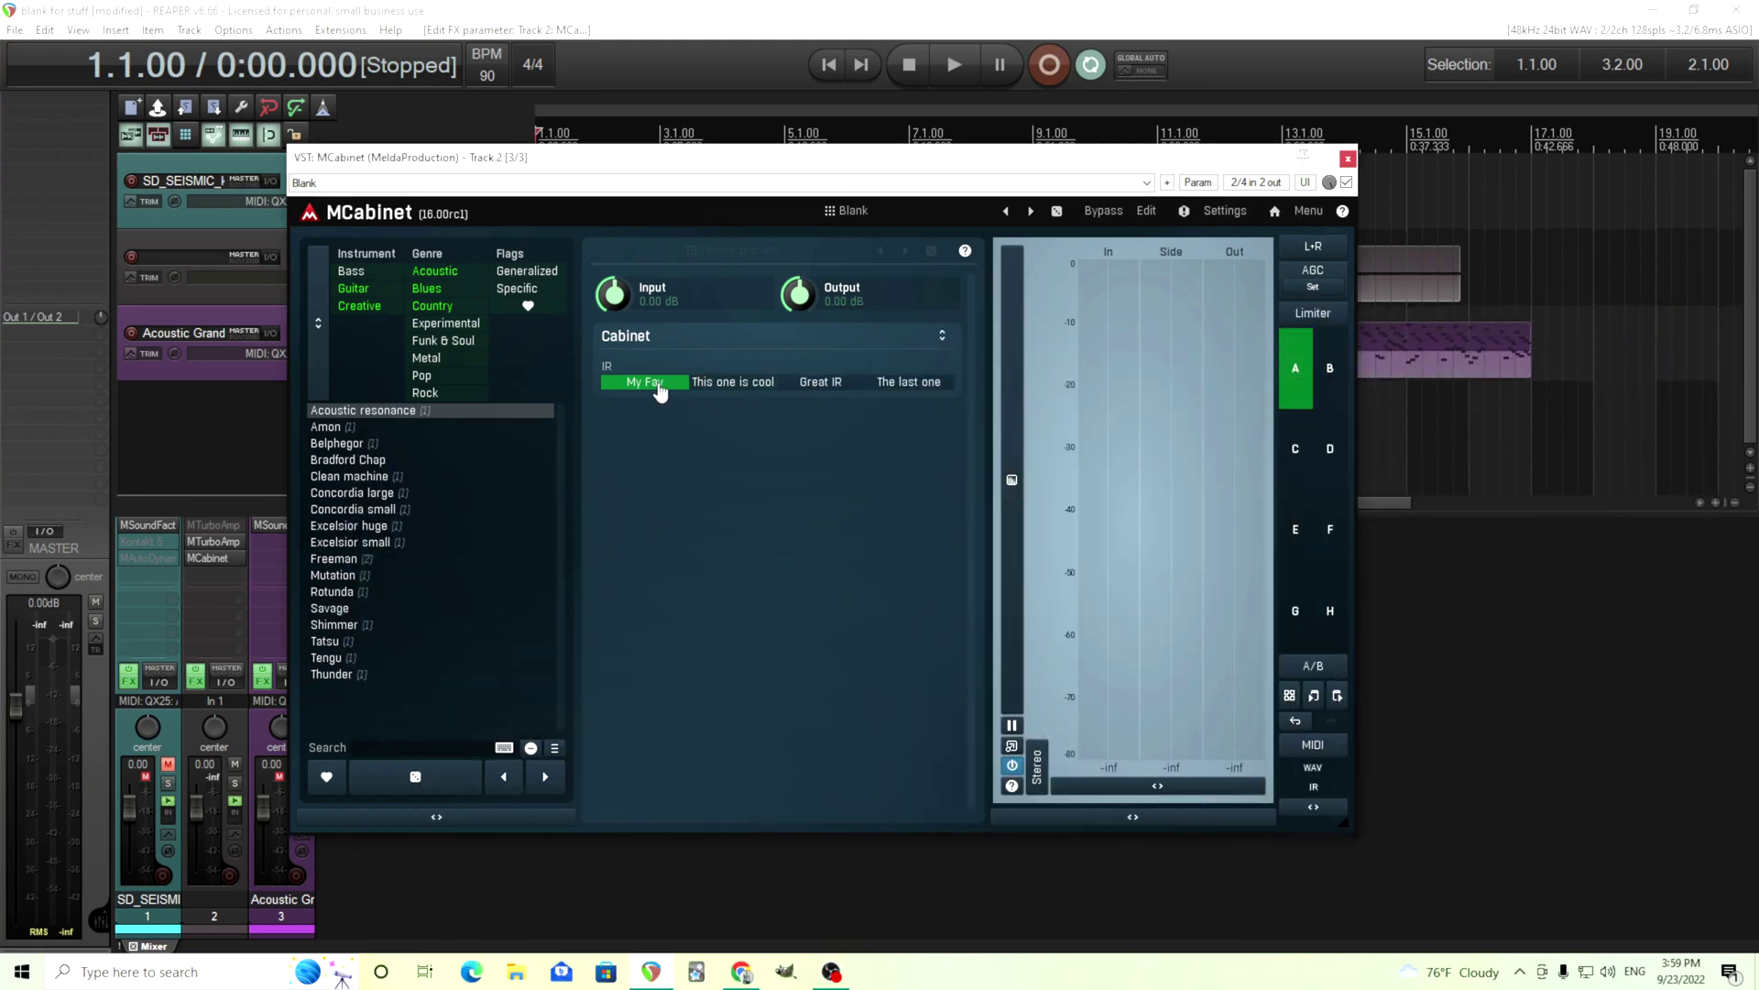
Step: Select each bank in the IR selector up to The last one and return to My Fav
click(717, 393)
click(825, 393)
click(905, 392)
click(838, 392)
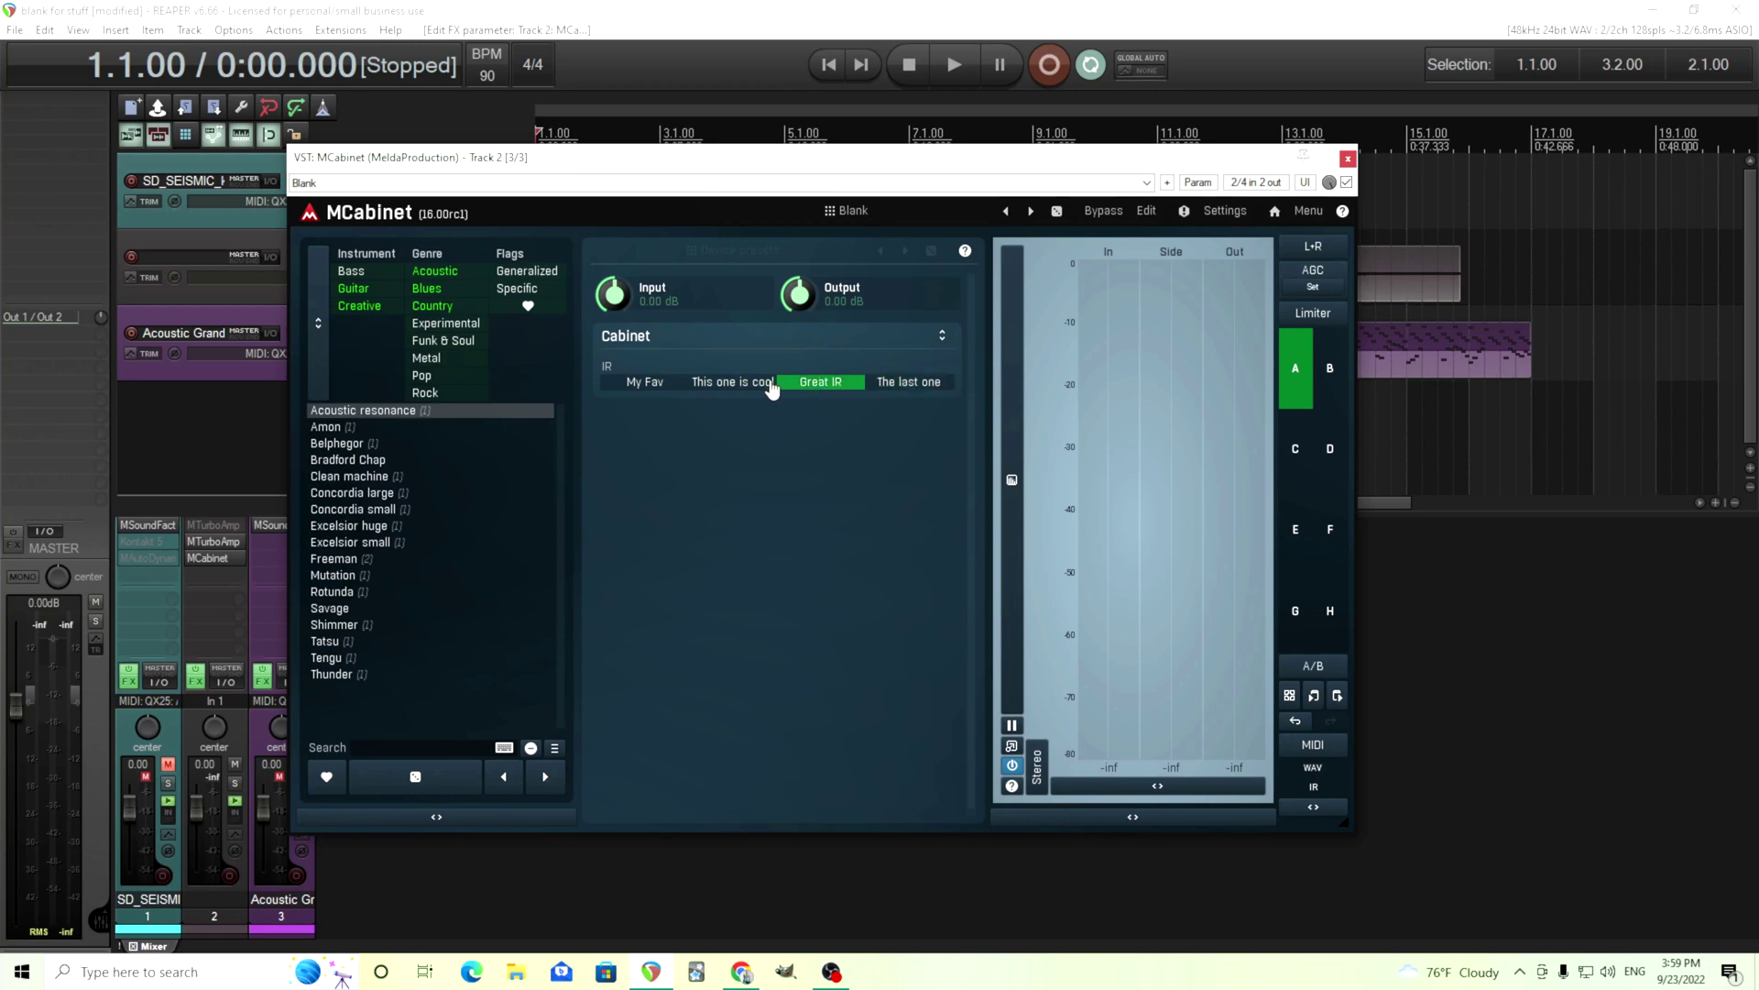
click(744, 389)
click(653, 384)
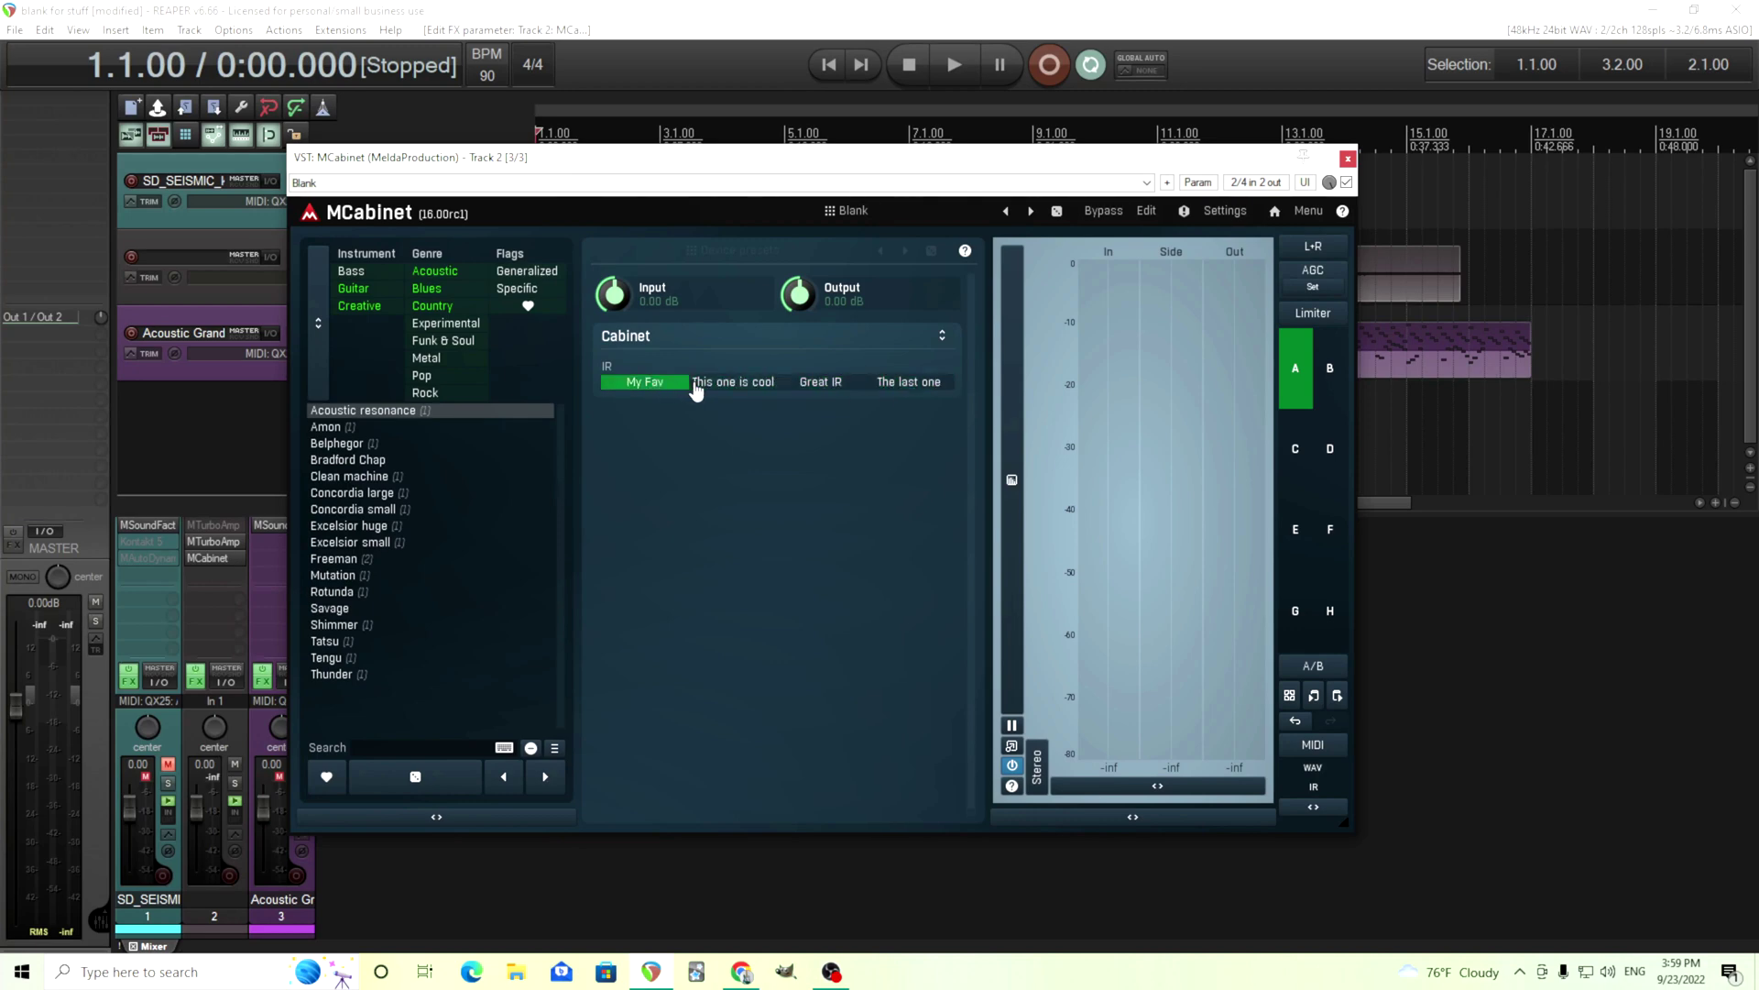
Step: Change the IR multiparameter's Editor mode to Selector (big) and close its settings
right_click(696, 390)
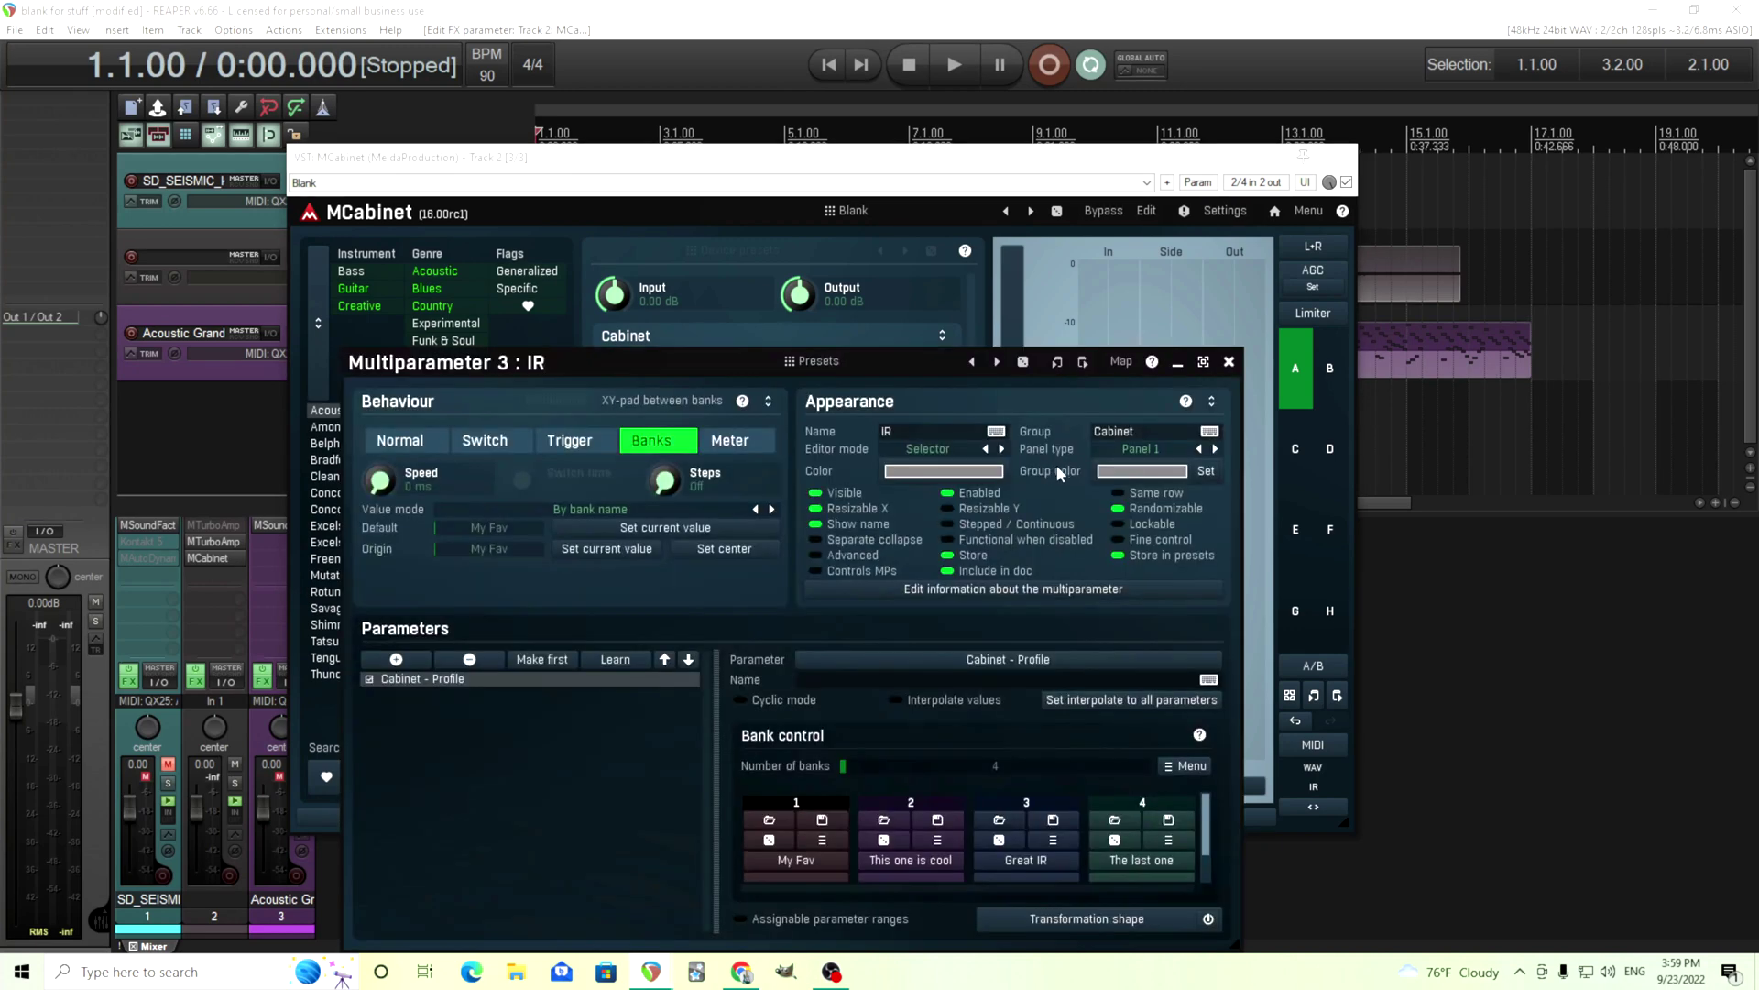
click(953, 453)
click(993, 628)
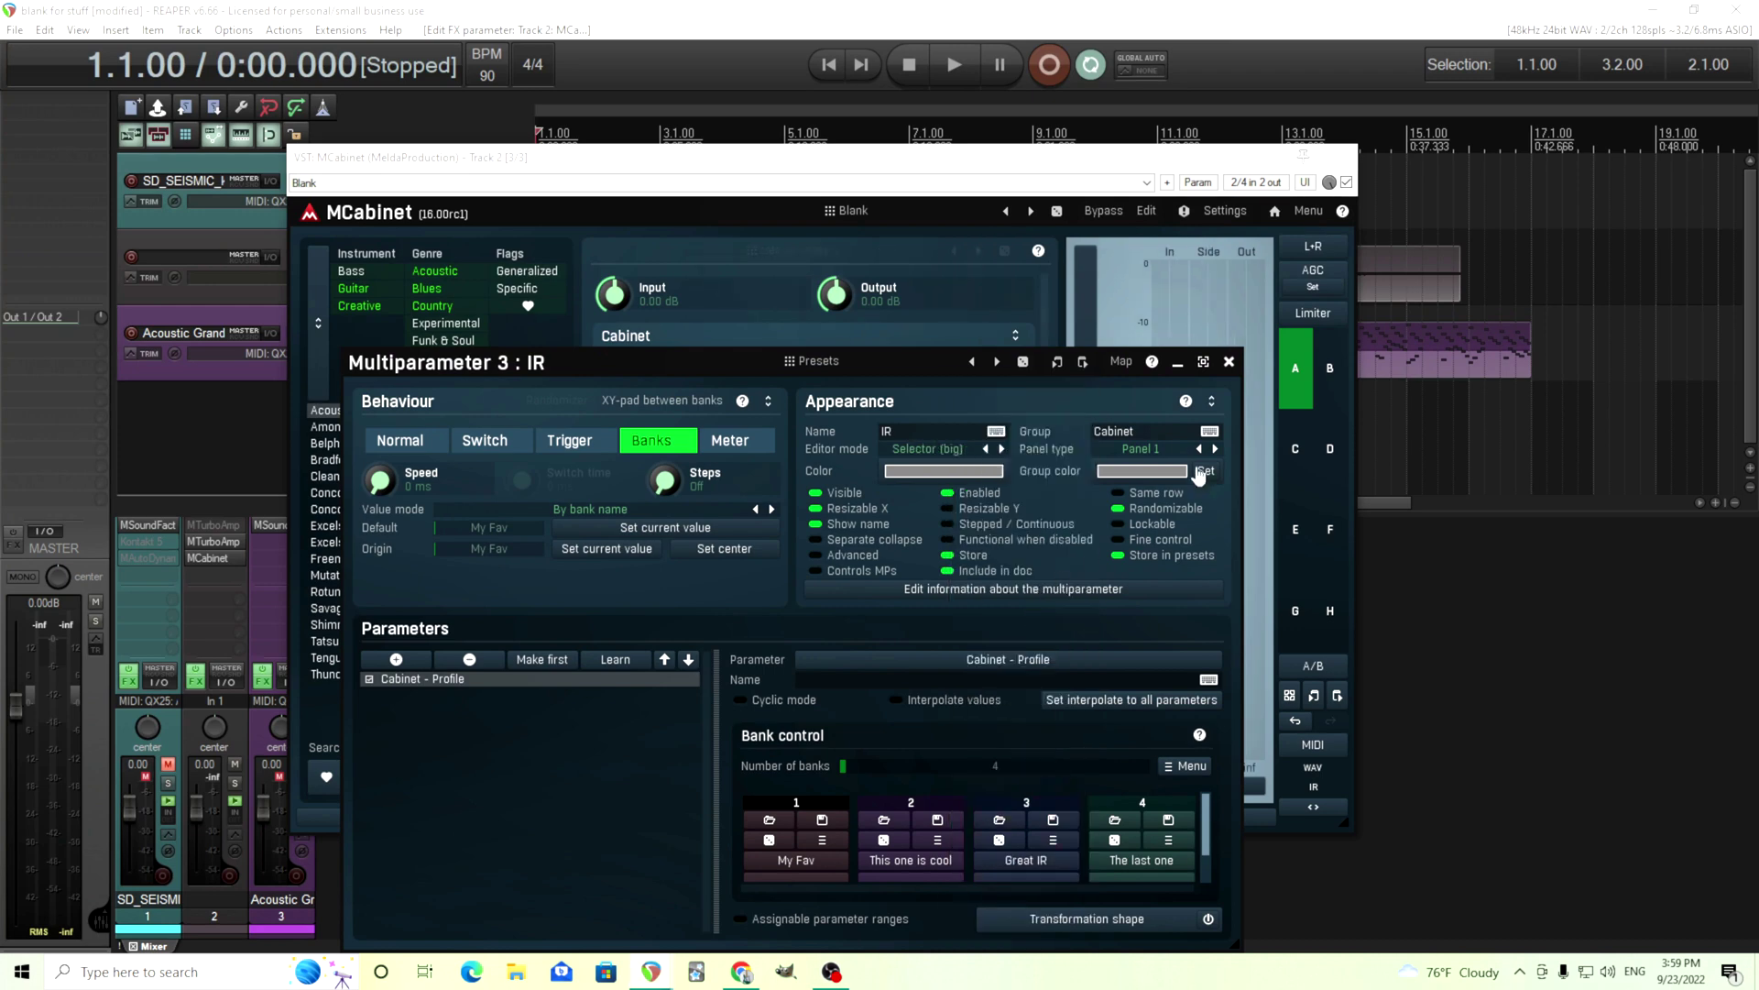
click(1229, 361)
Step: Try all the named banks in the big IR selector and finish on My Fav
click(738, 394)
click(861, 394)
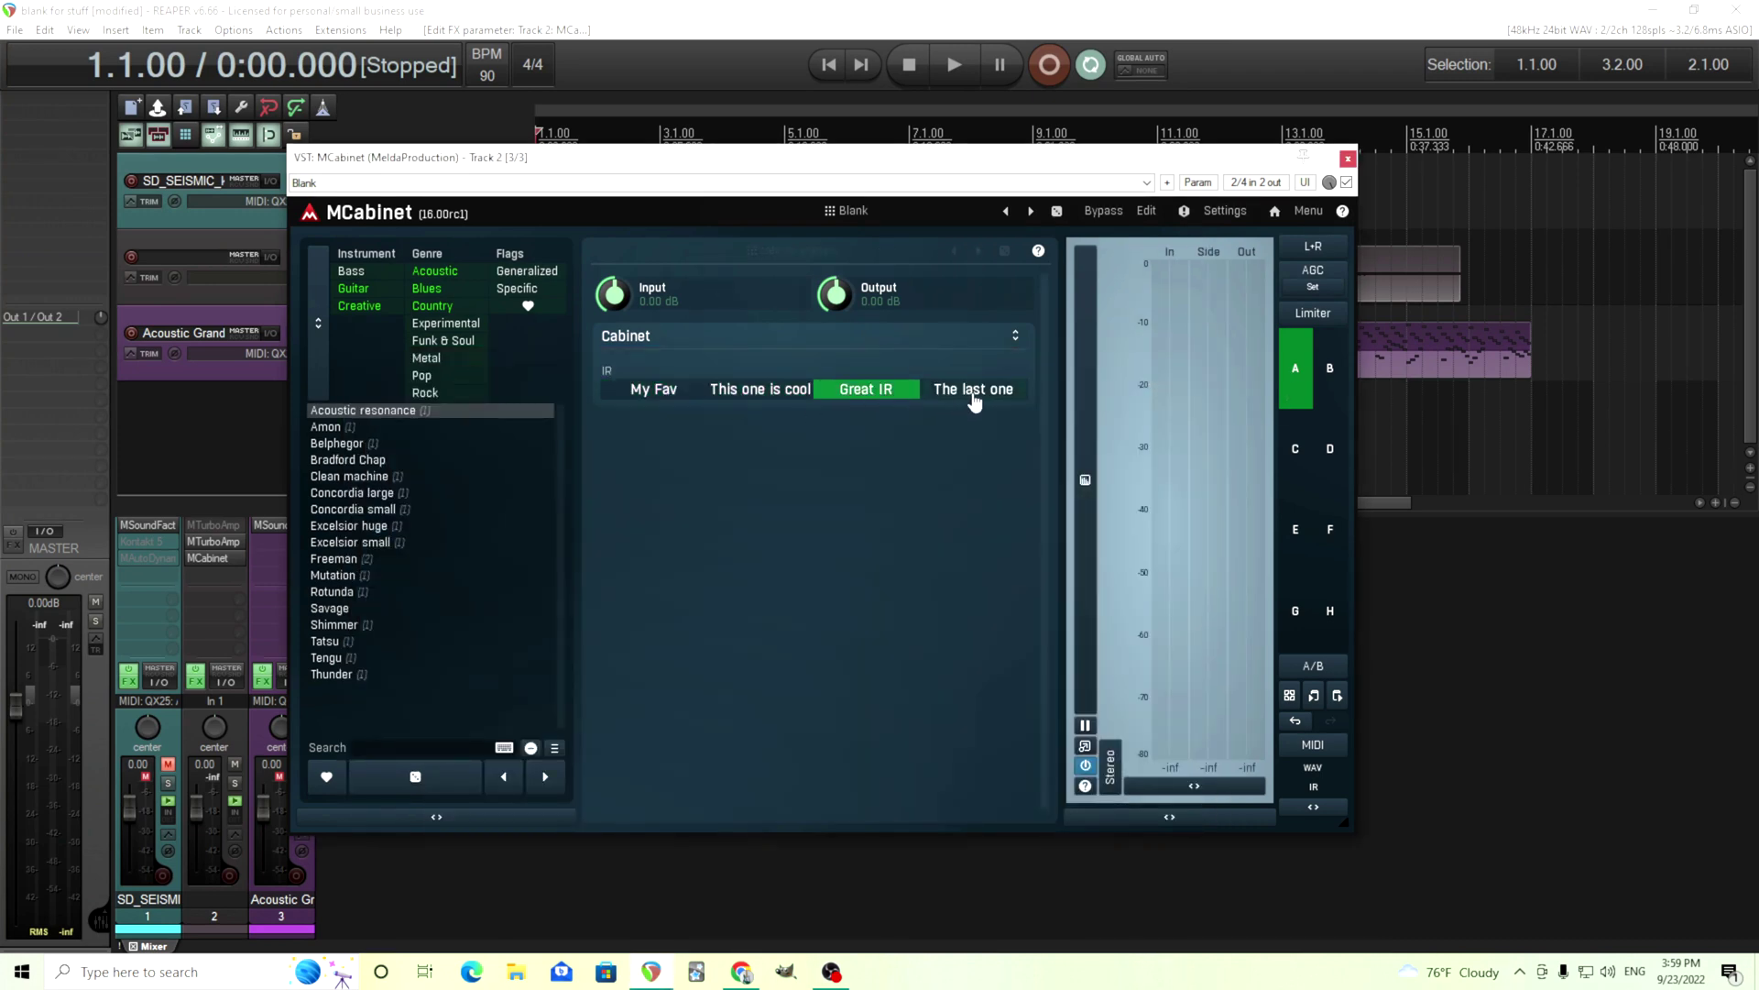
click(973, 394)
click(852, 394)
click(749, 394)
click(662, 394)
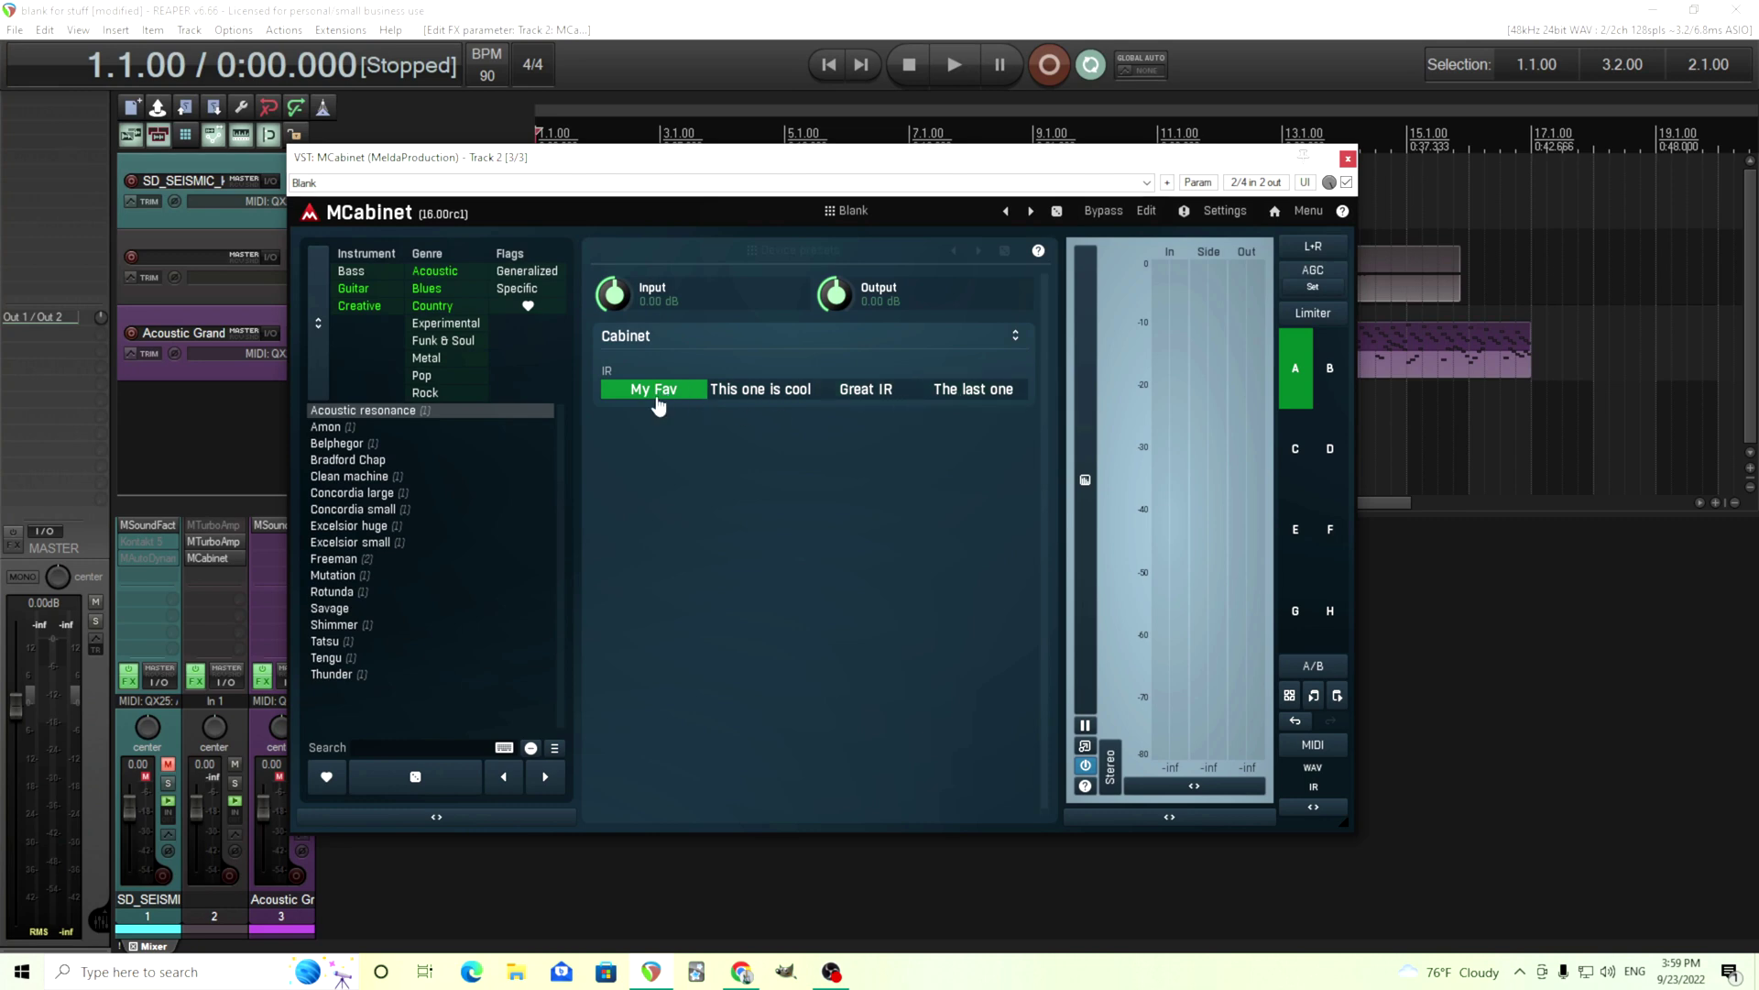
Step: Set the IR multiparameter's Editor mode back to Switcher, close its settings and check the bank list, keeping My Fav
right_click(656, 400)
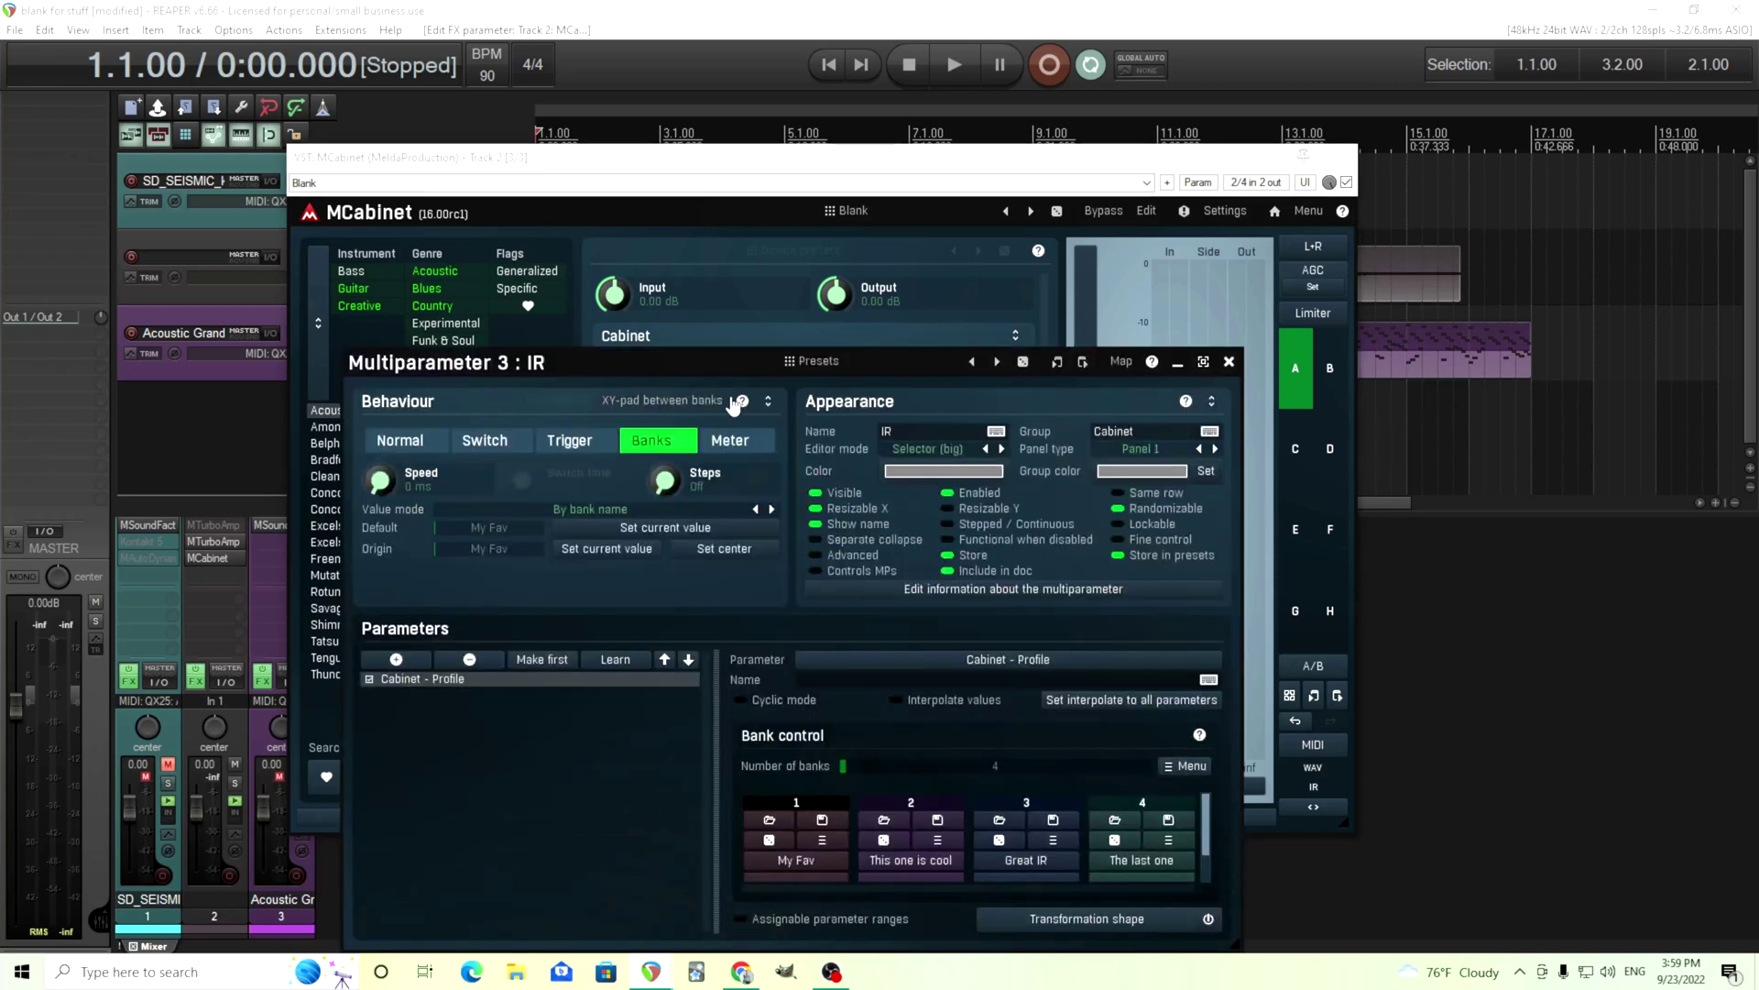
drag(658, 469, 1059, 460)
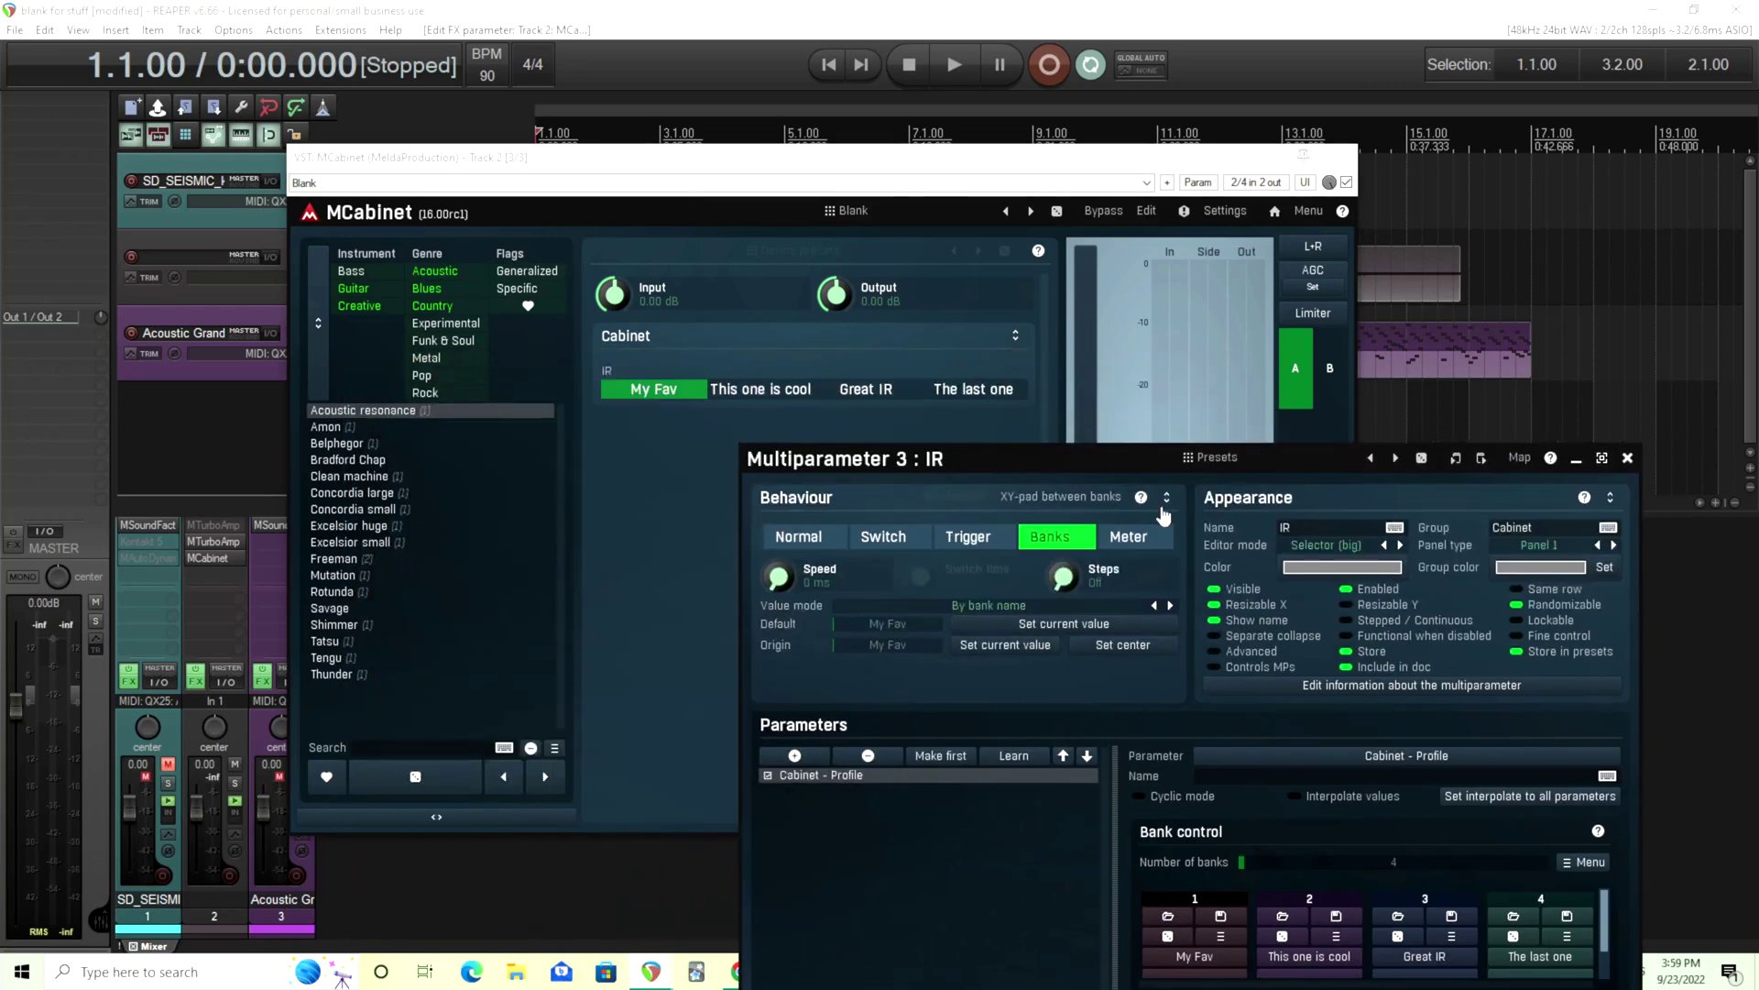
click(1334, 550)
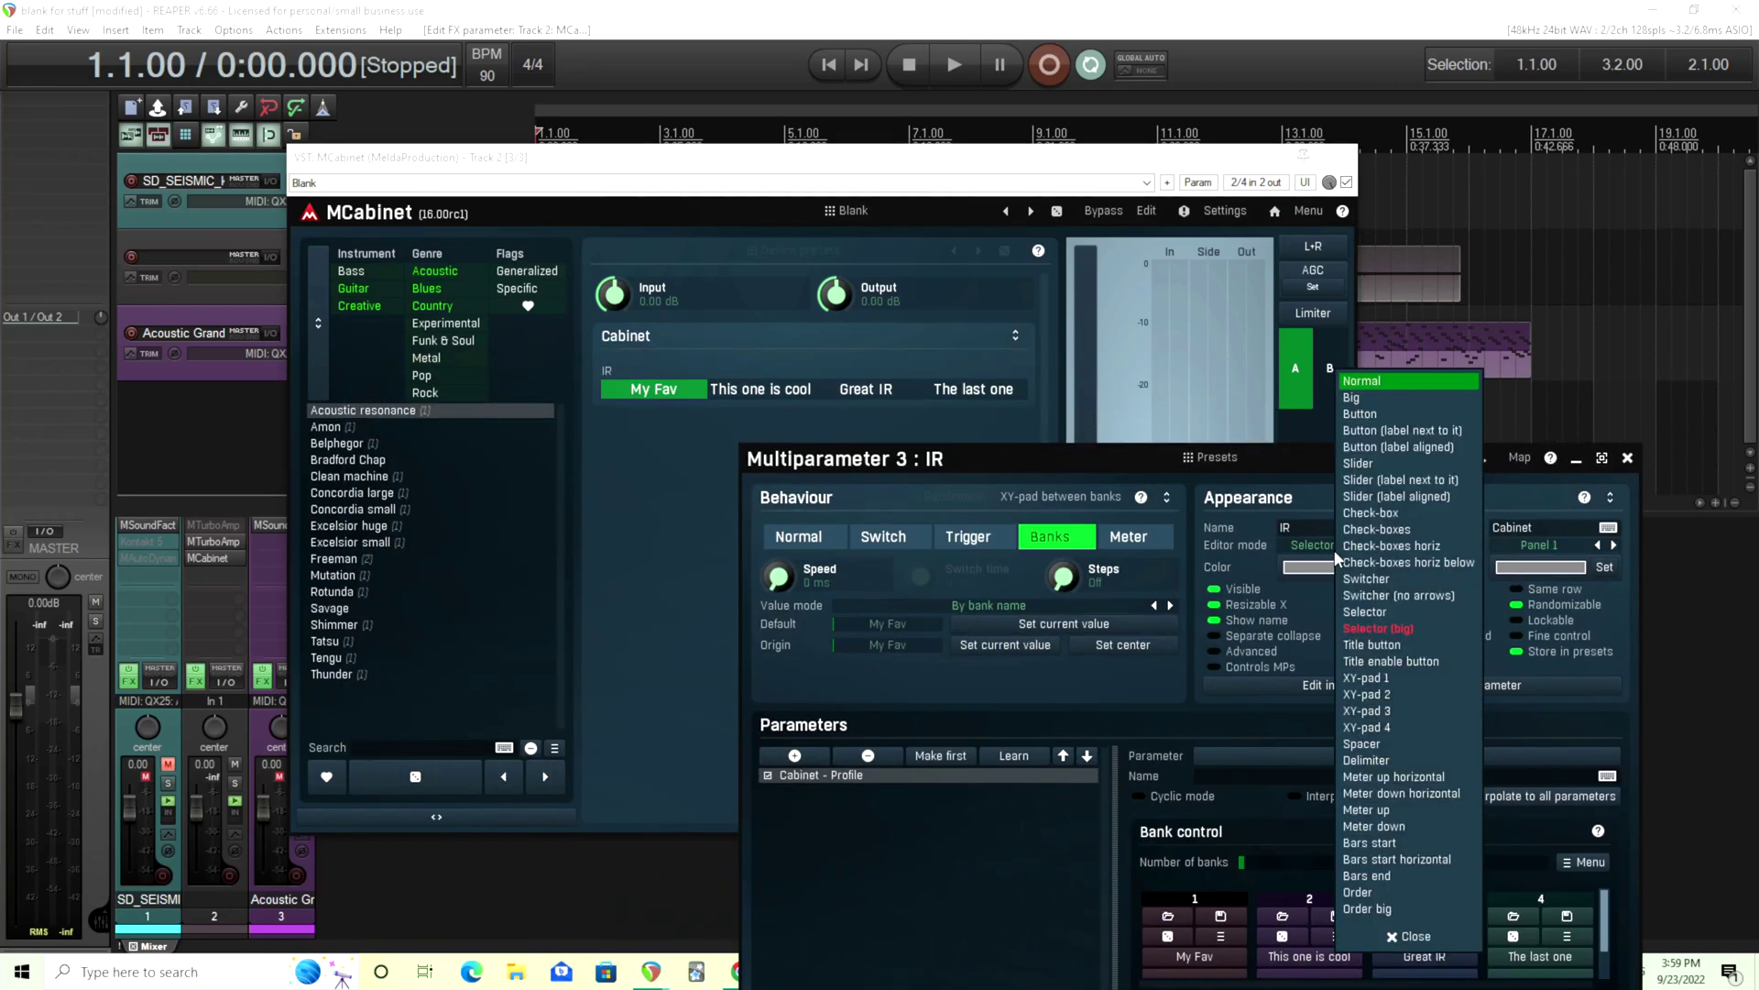
click(1383, 579)
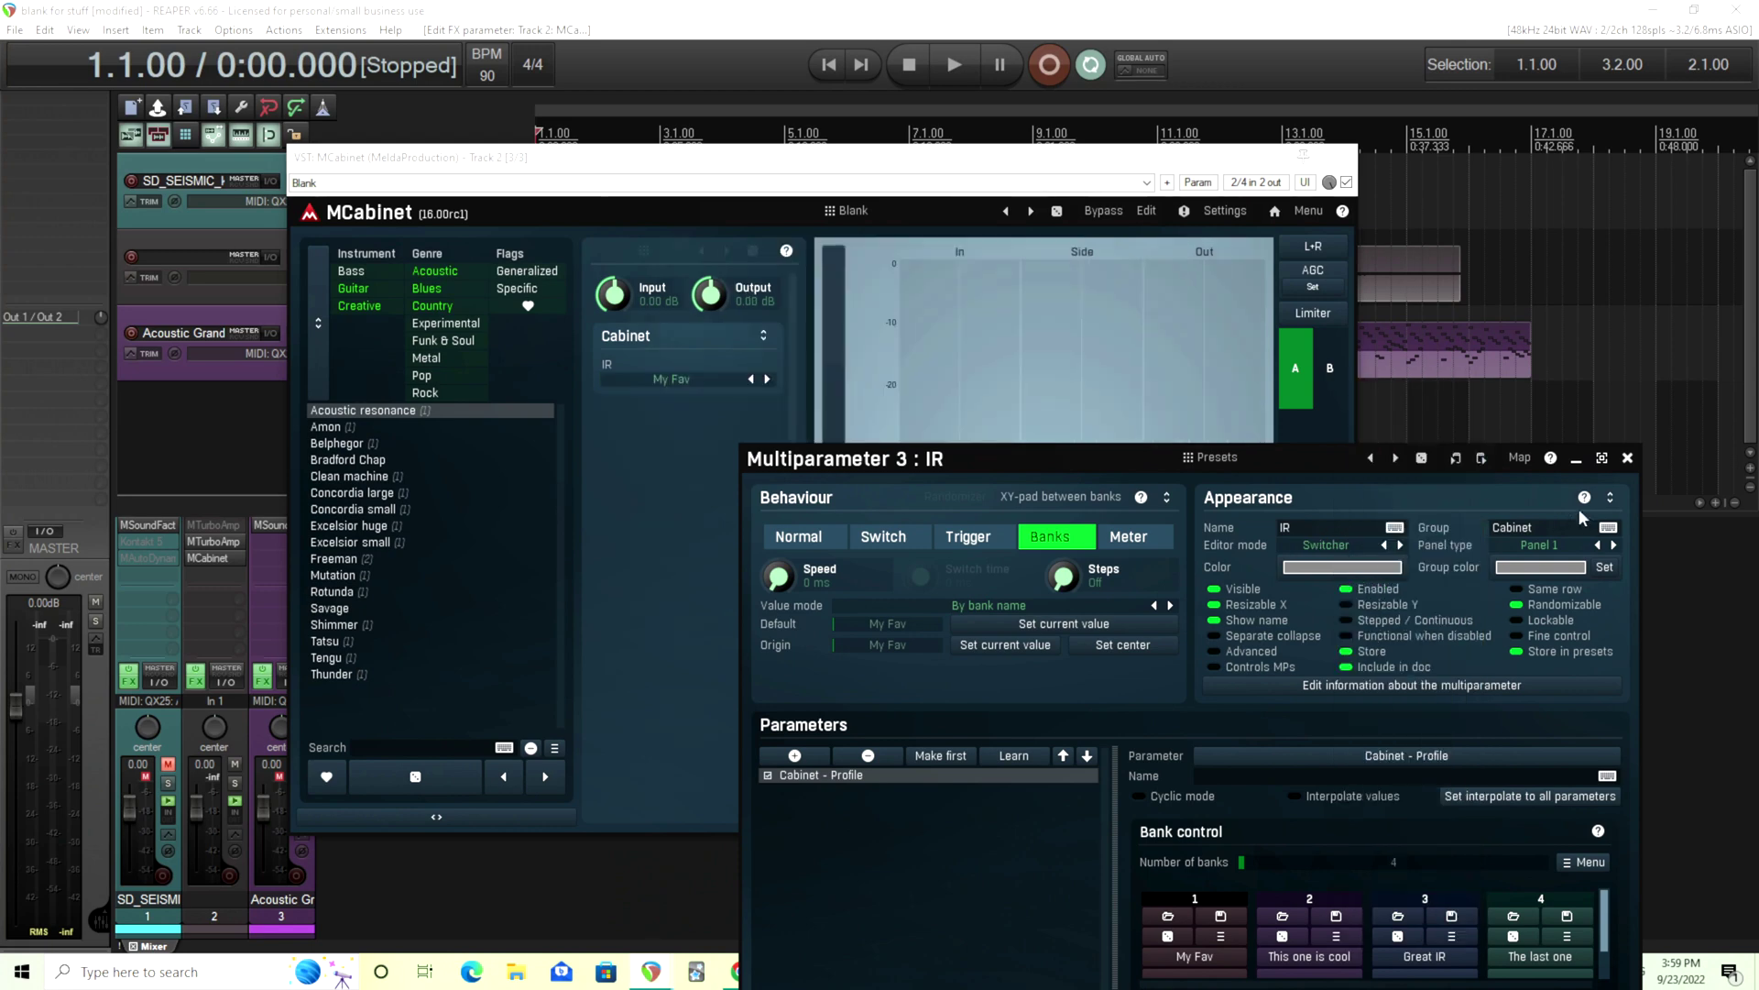
click(1628, 458)
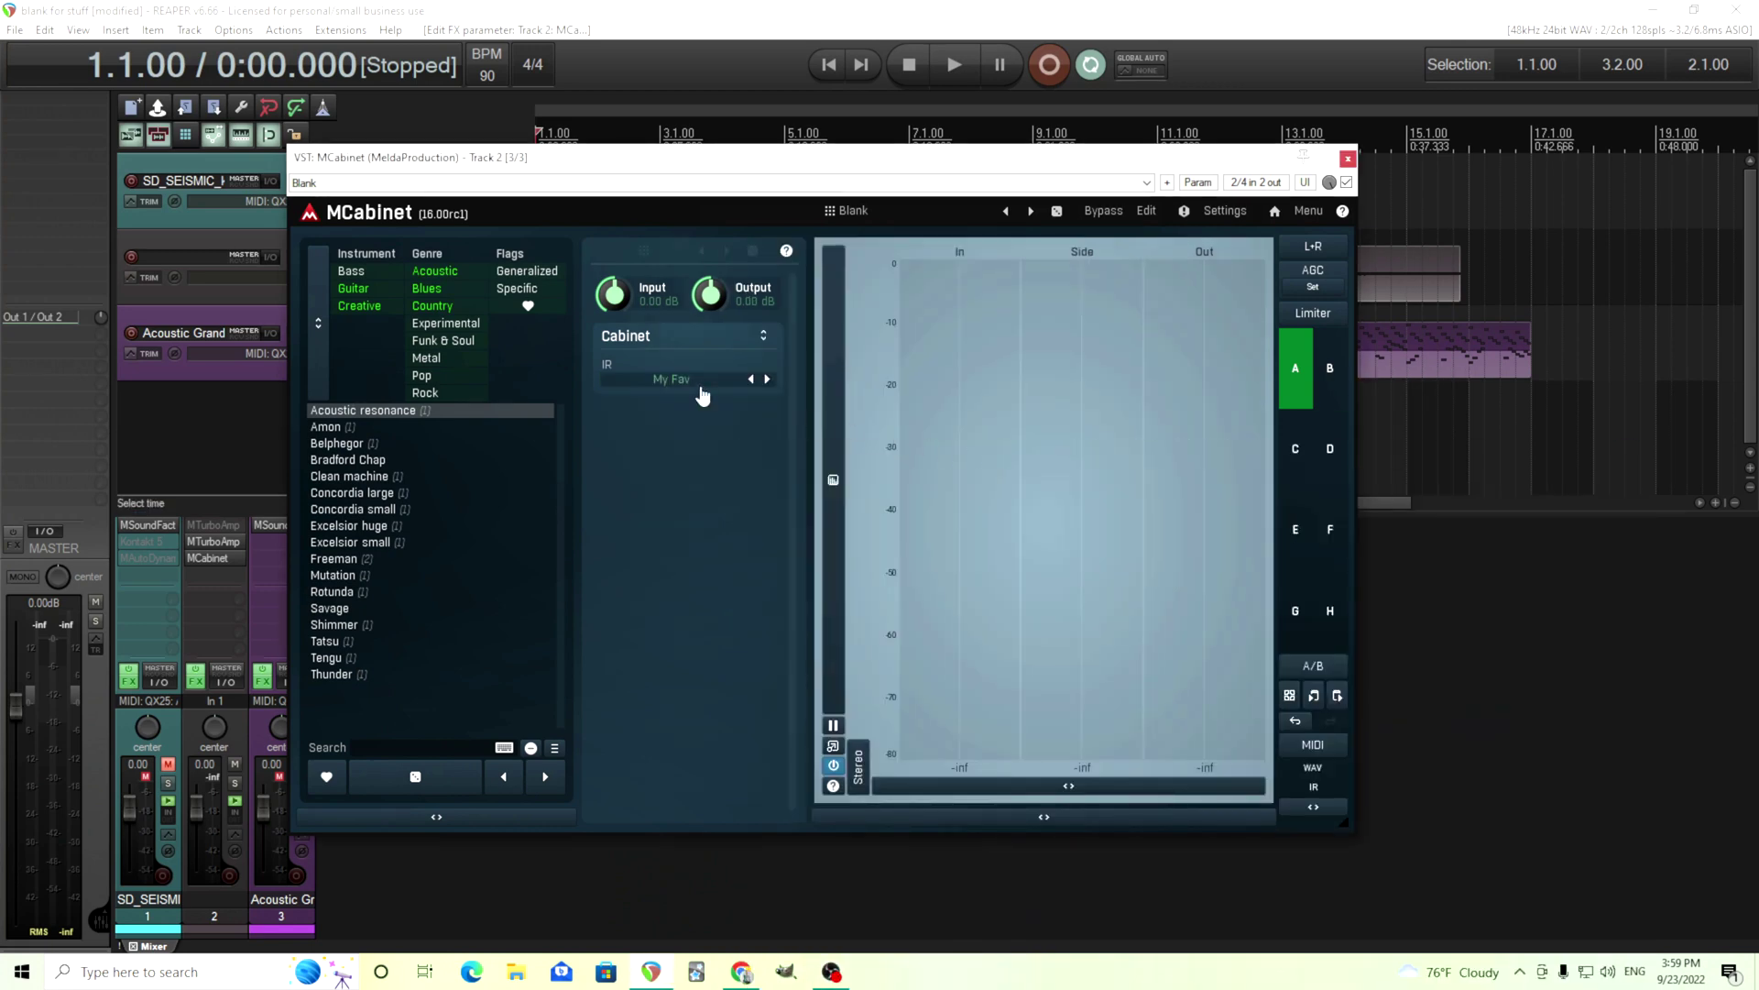
click(701, 383)
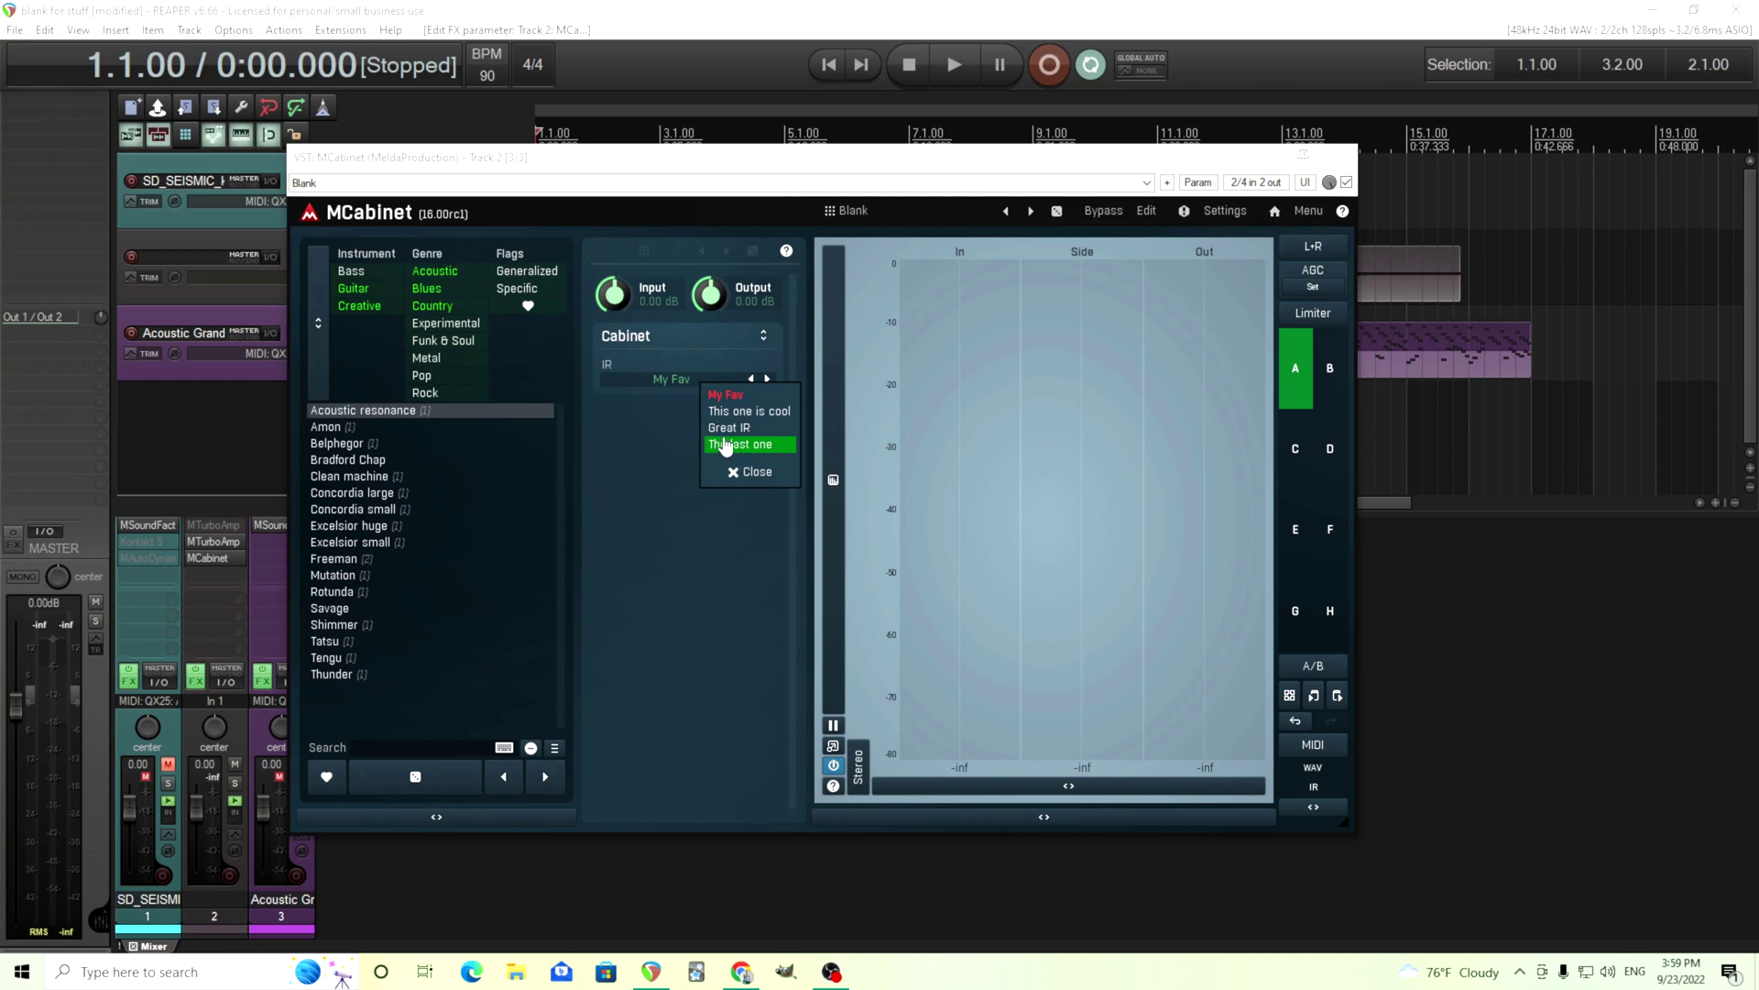
click(656, 425)
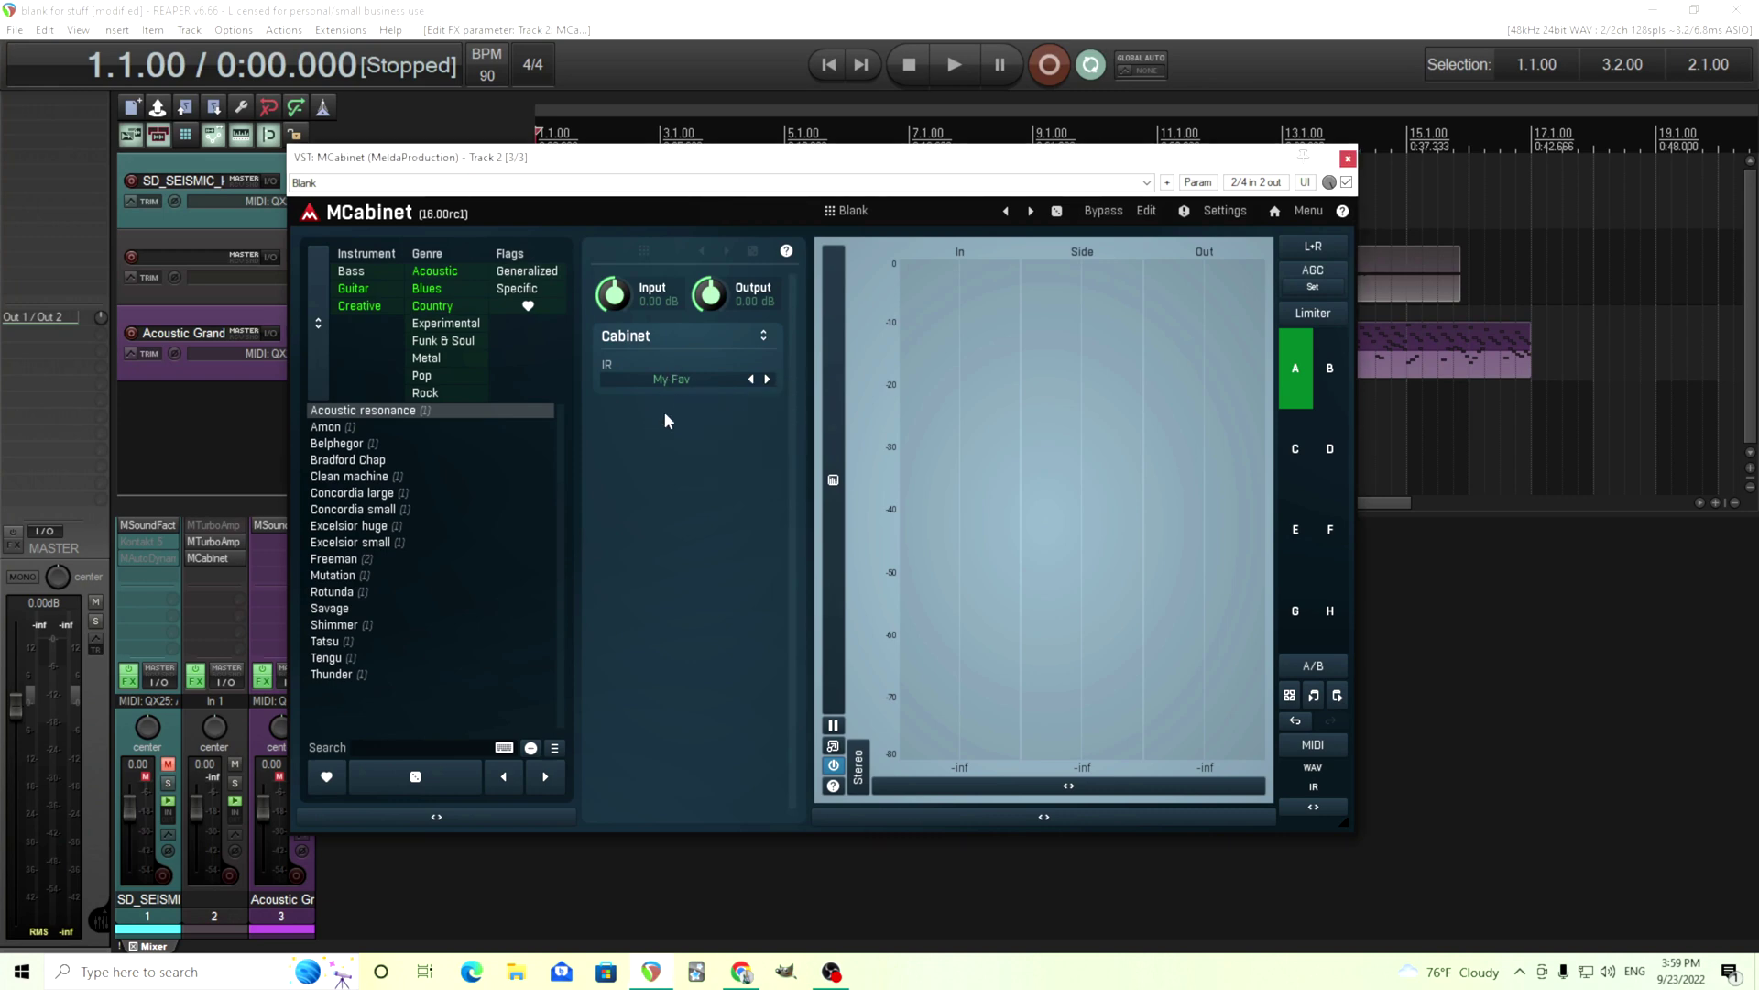